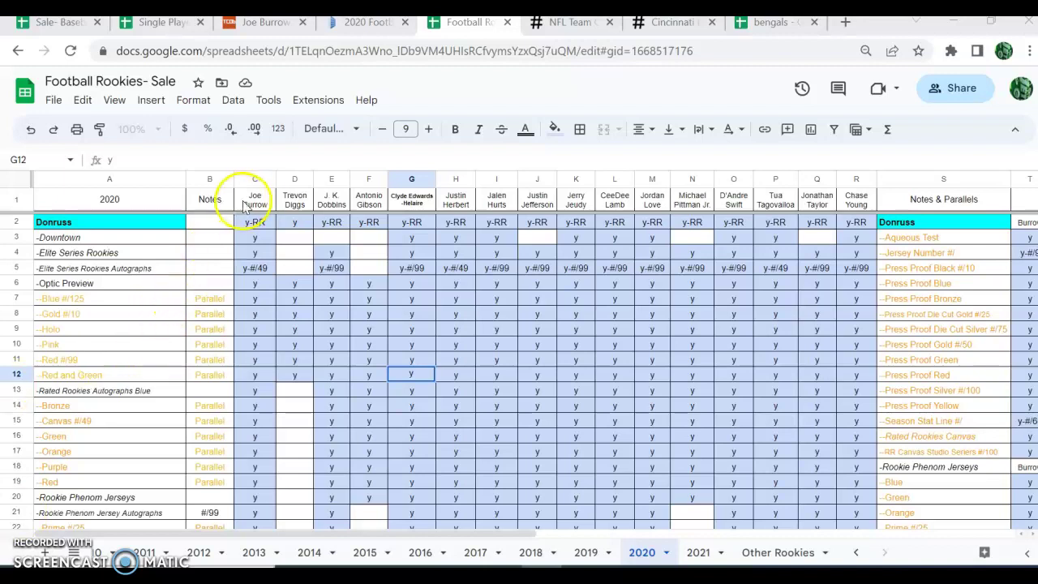
- In the Single Player spreadsheet, enter RAW, BGS and PSA in the first three cells under Personal Copy
{"action": "left_click", "coordinate": [166, 25]}
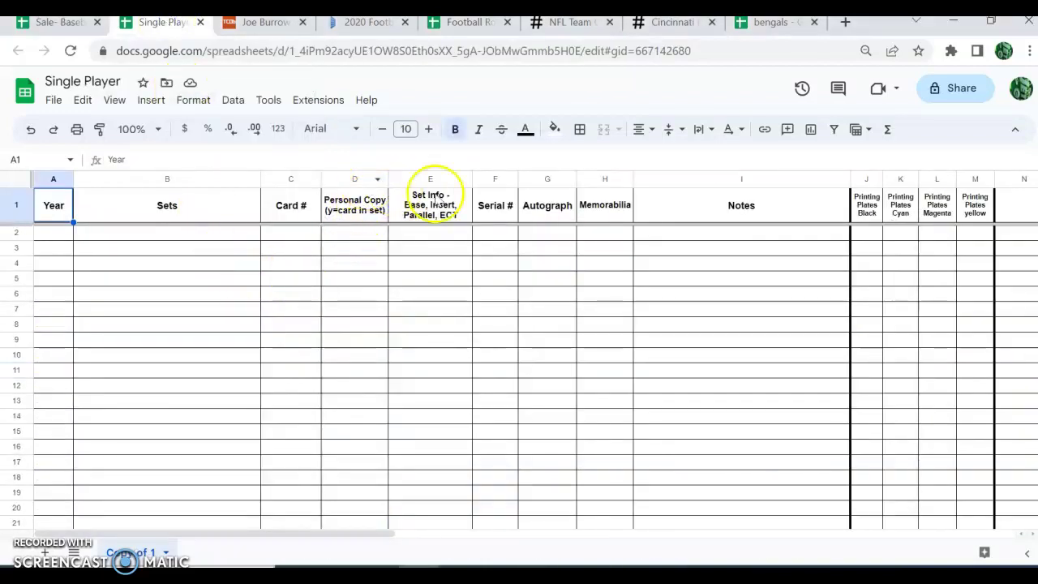
{"action": "left_click", "coordinate": [363, 240]}
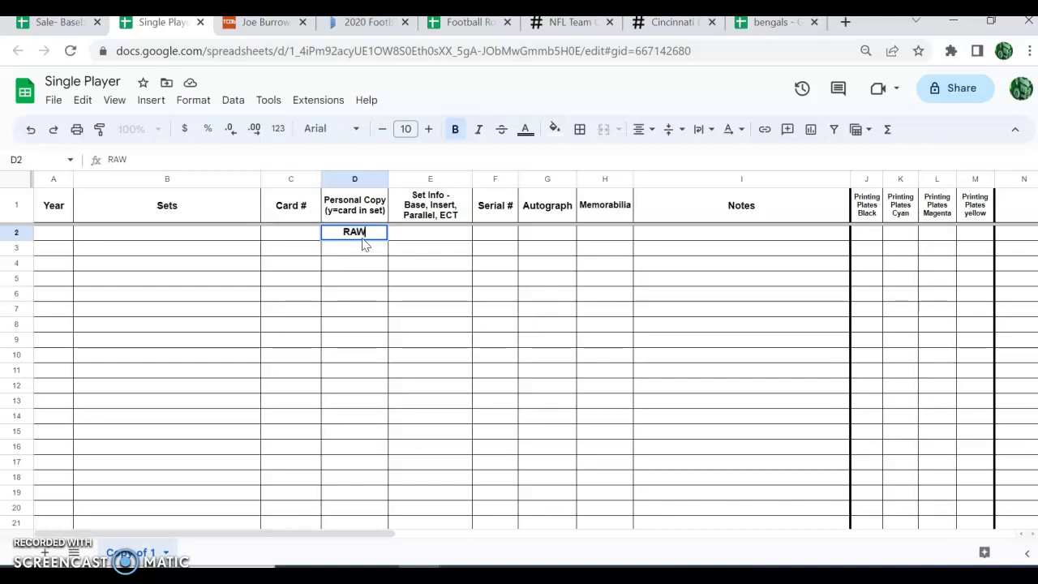
{"action": "key", "text": "Return"}
{"action": "left_click", "coordinate": [351, 256]}
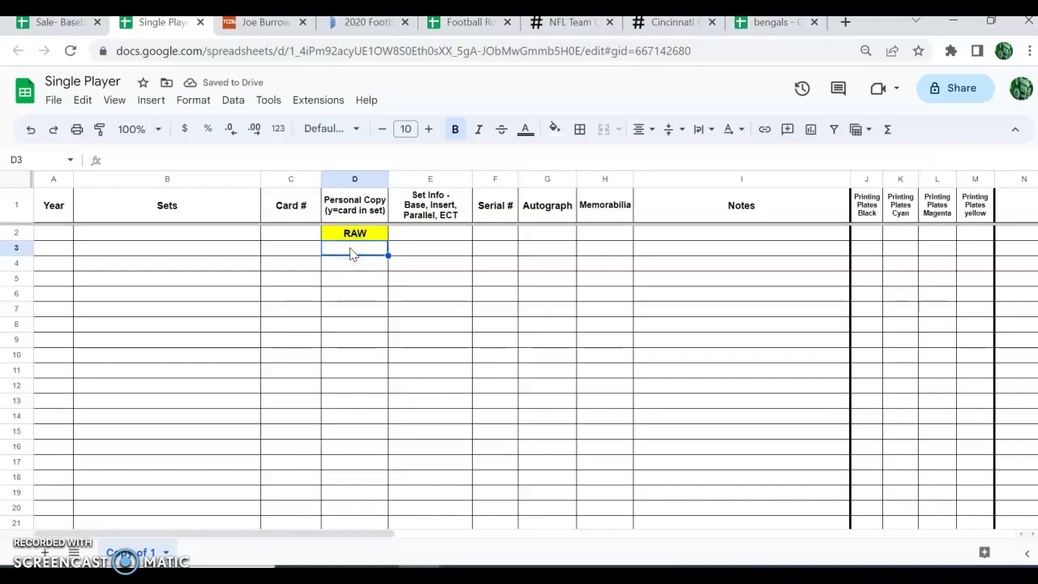
{"action": "type", "text": "BGS"}
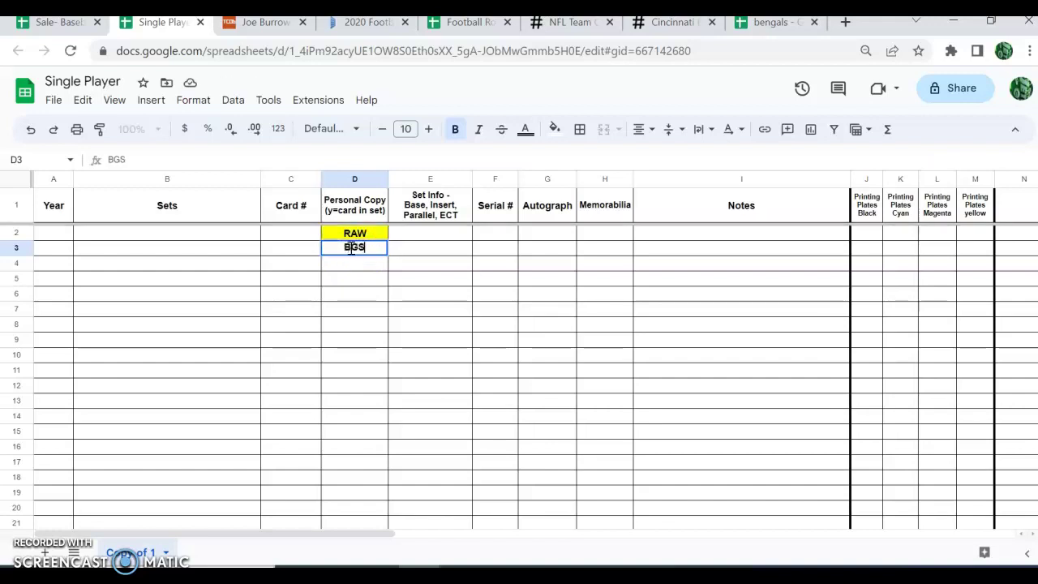
{"action": "key", "text": "Return"}
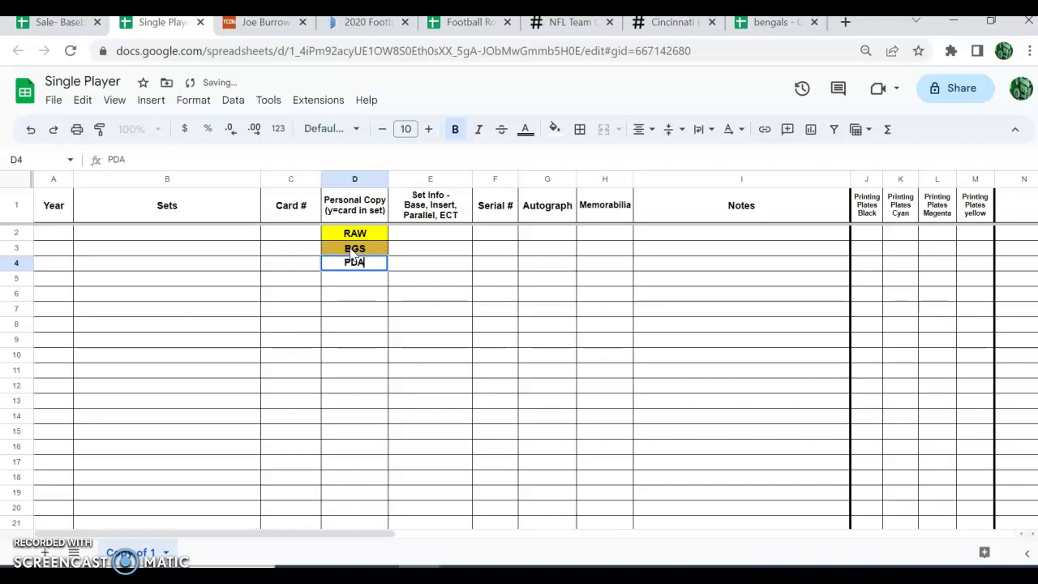
{"action": "key", "text": "Return"}
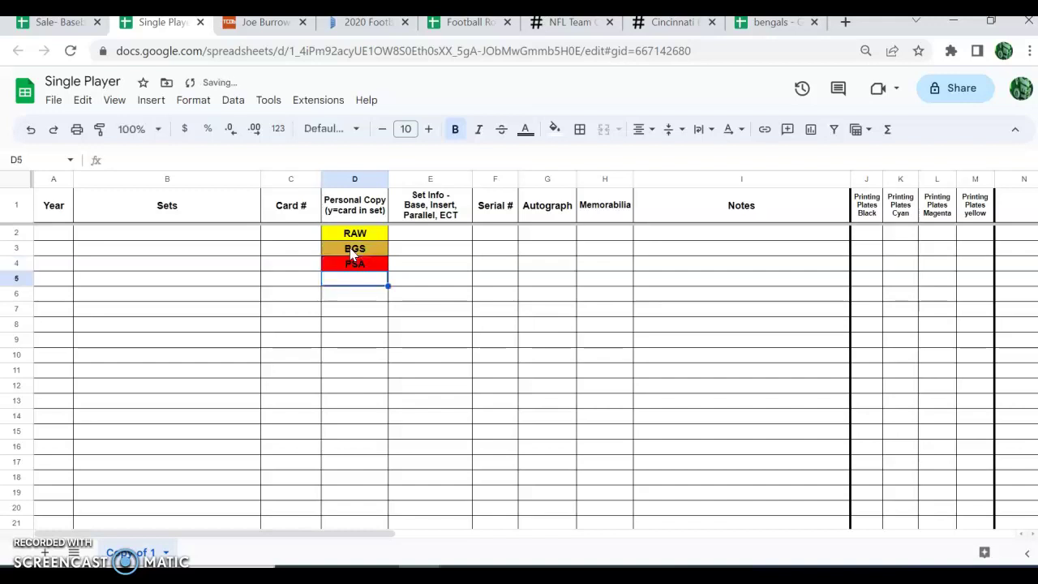
- Replace the entries in cells D2, D3 and D4 of the Personal Copy column with y
{"action": "left_click", "coordinate": [356, 234]}
{"action": "type", "text": "y"}
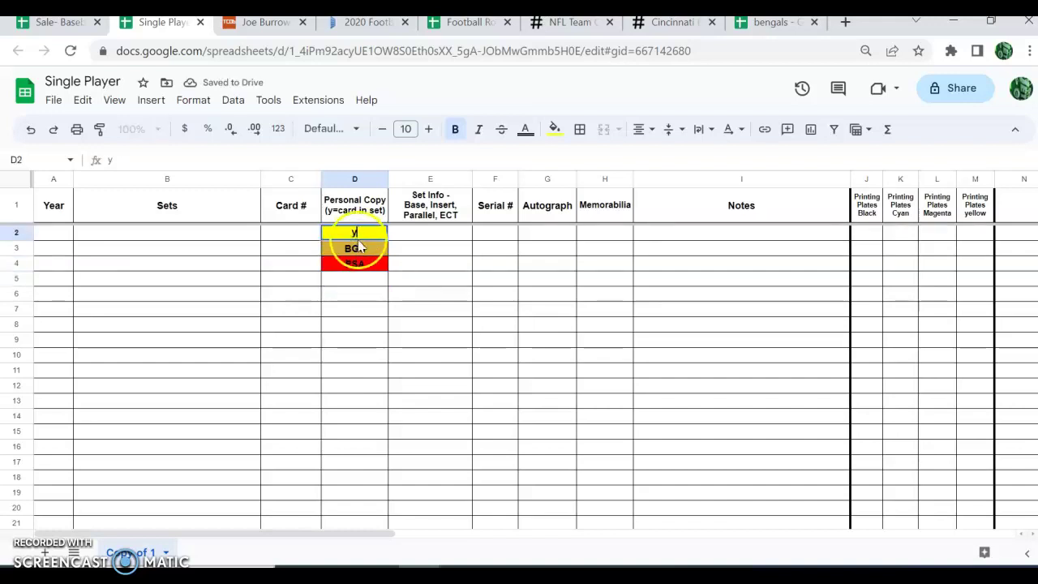
{"action": "left_click", "coordinate": [357, 248]}
{"action": "type", "text": "y"}
{"action": "left_click", "coordinate": [361, 268]}
{"action": "type", "text": "y"}
{"action": "key", "text": "Return"}
- Clear the sample entries from cells D2 to D4 of the Personal Copy column
{"action": "left_click", "coordinate": [359, 233]}
{"action": "key", "text": "Delete"}
{"action": "left_click", "coordinate": [364, 253]}
{"action": "left_click", "coordinate": [364, 264]}
{"action": "key", "text": "Delete"}
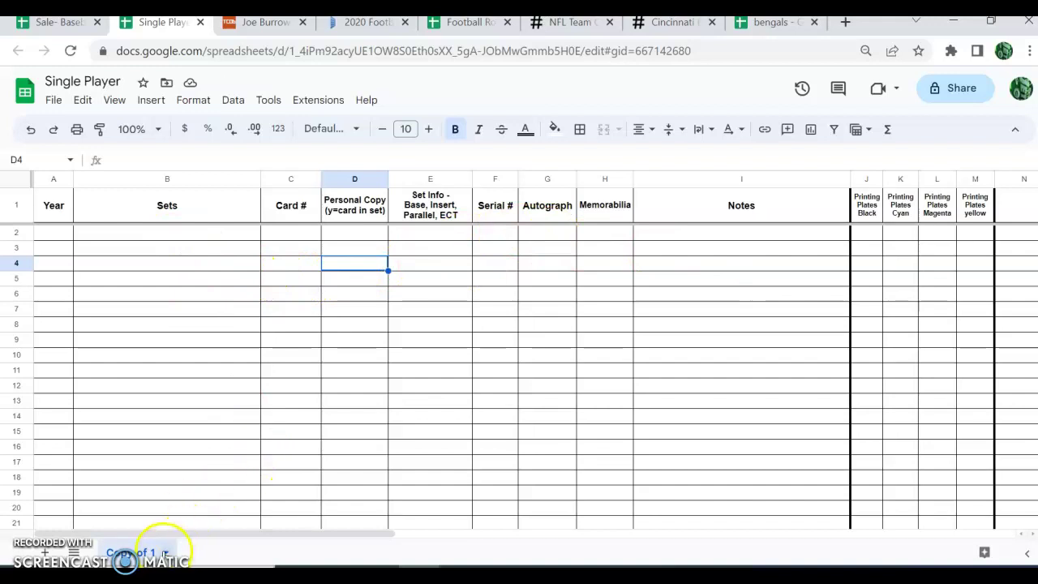
- Copy the "Copy of 1" sheet into a new spreadsheet and open it in place of the Single Player file
{"action": "left_click", "coordinate": [166, 554]}
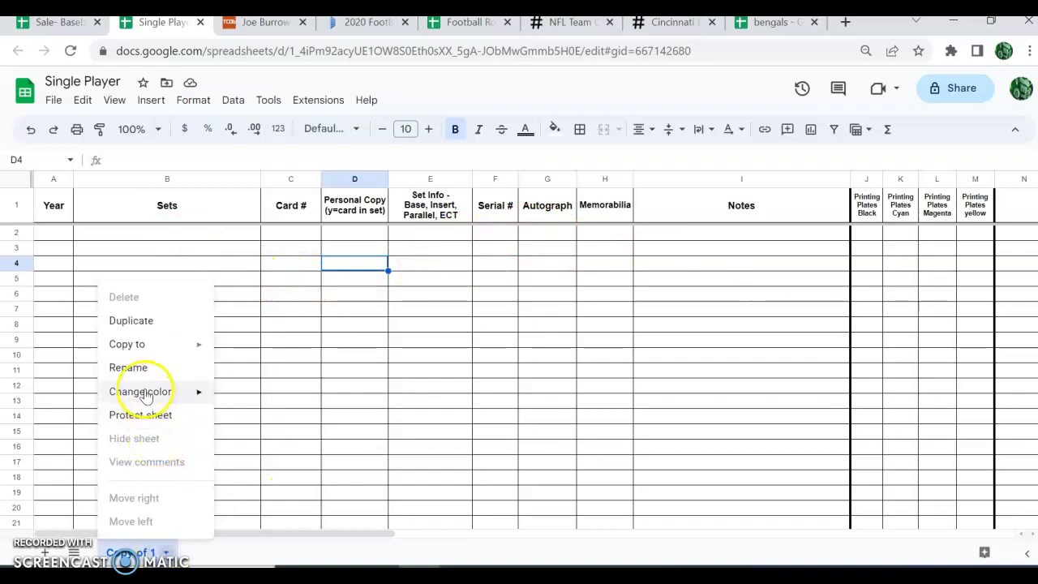
{"action": "mouse_move", "coordinate": [135, 344]}
{"action": "left_click", "coordinate": [248, 351]}
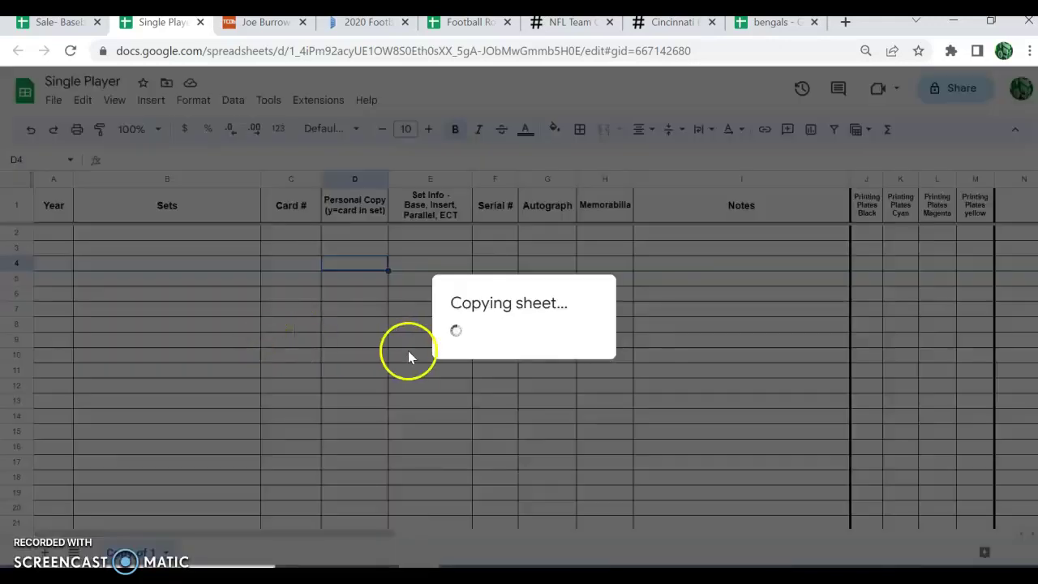
{"action": "left_click", "coordinate": [464, 321]}
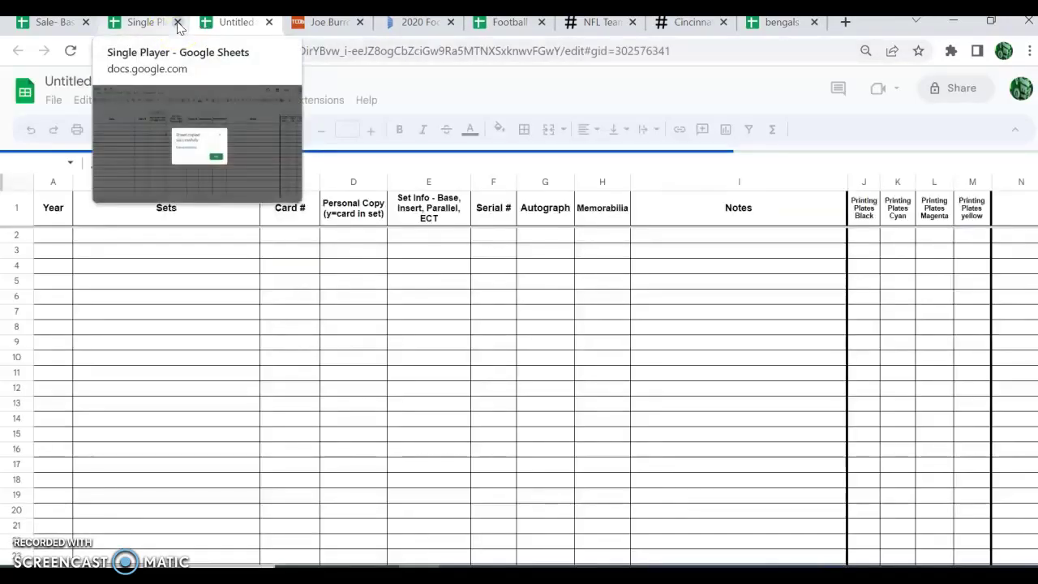
{"action": "left_click", "coordinate": [178, 23]}
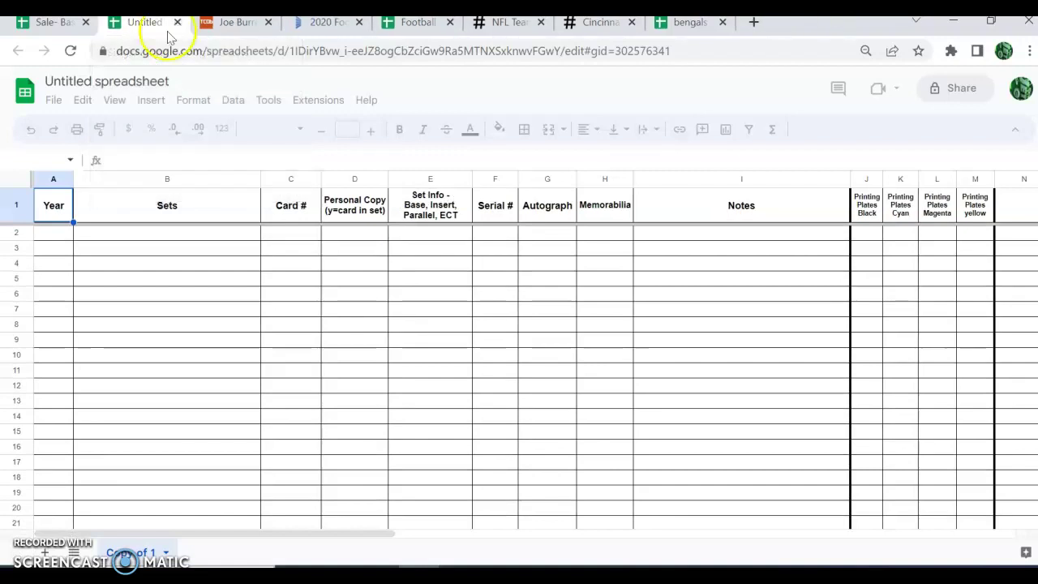
- Rename the new untitled spreadsheet as burrow
{"action": "left_click", "coordinate": [165, 82]}
{"action": "key", "text": "BackSpace"}
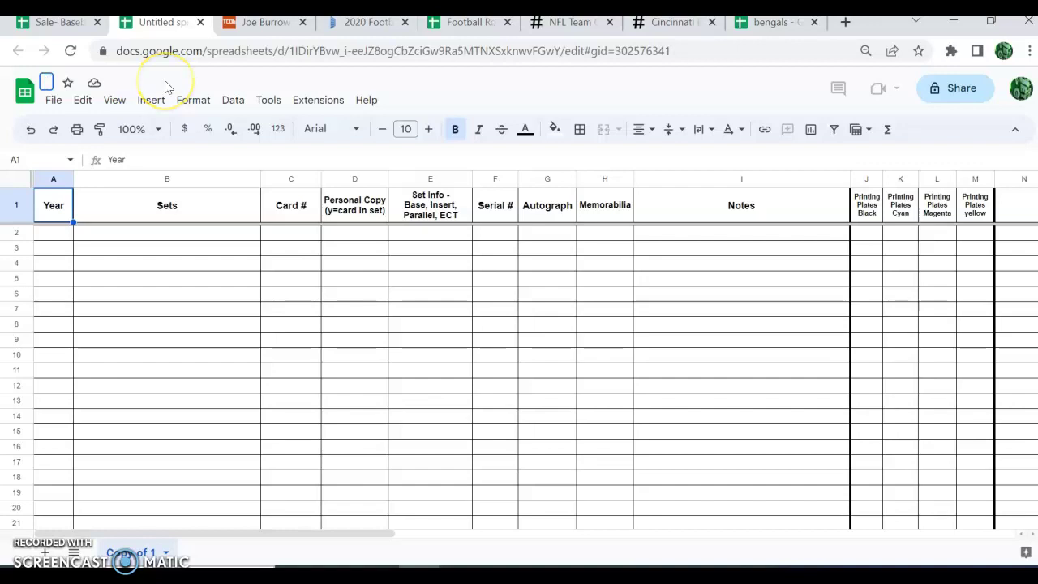
{"action": "type", "text": "burrp"}
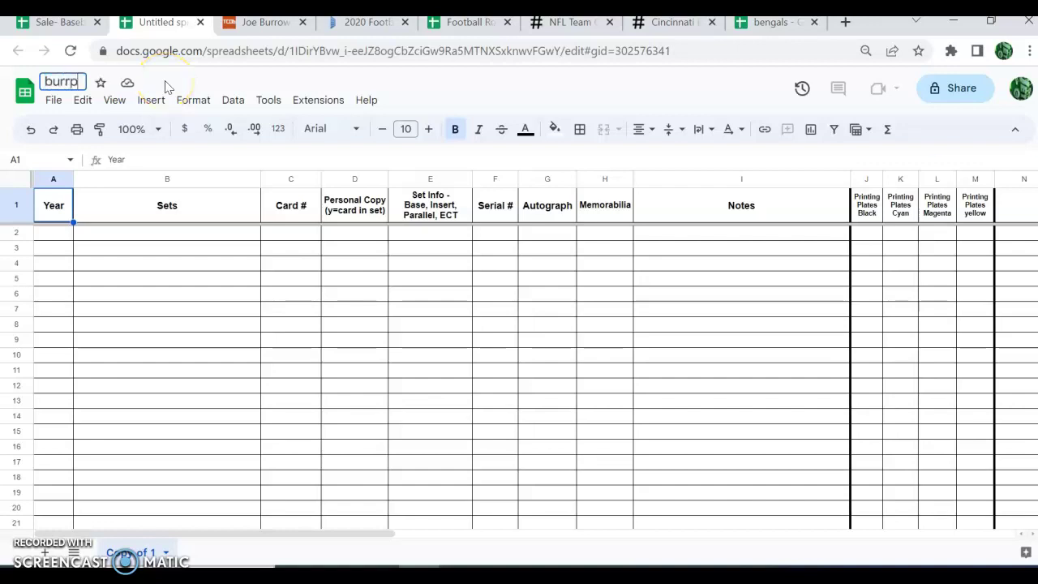
{"action": "key", "text": "BackSpace"}
{"action": "type", "text": "ow"}
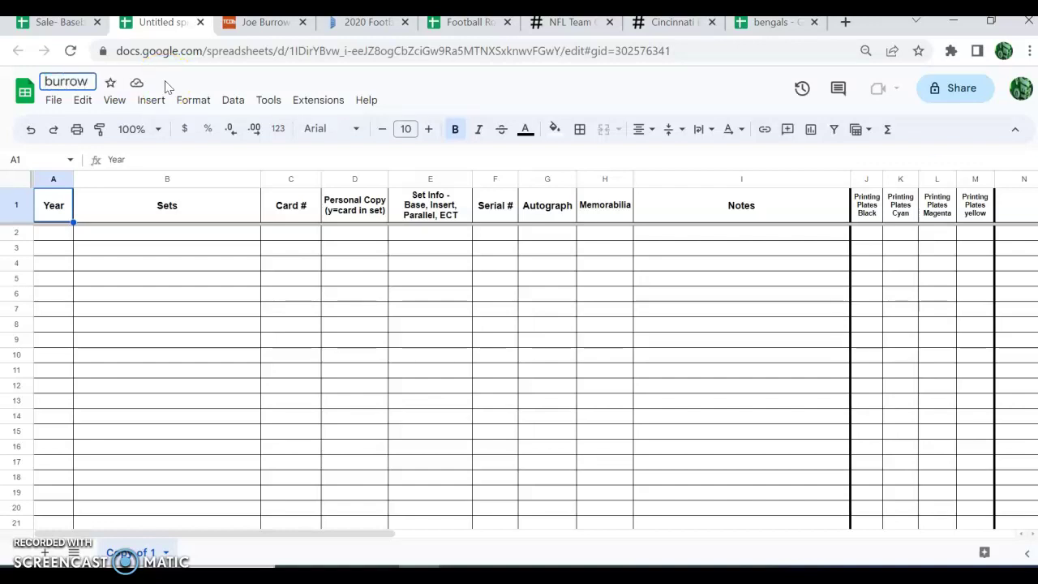
{"action": "left_click", "coordinate": [139, 244]}
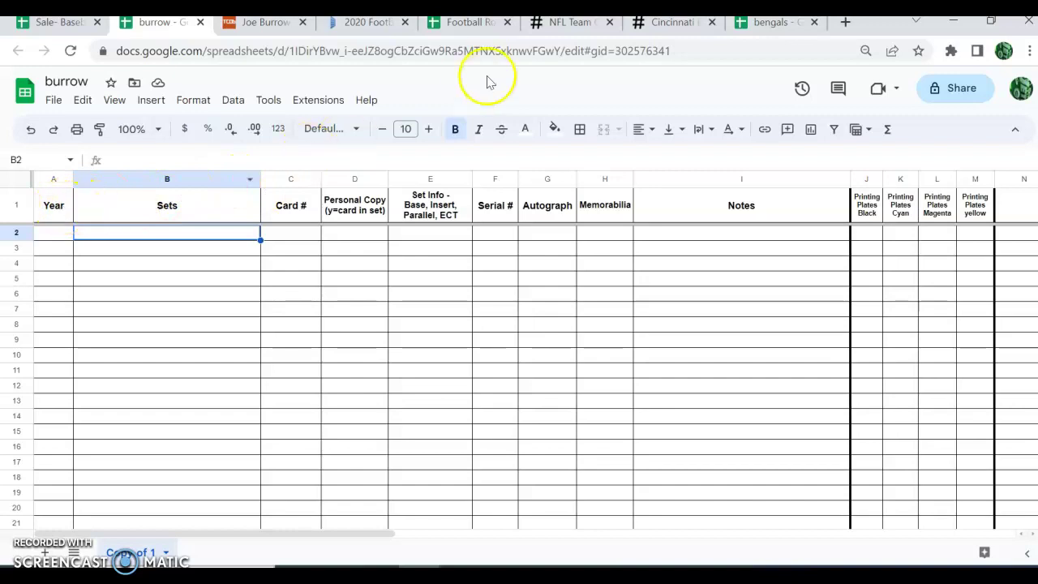
- Select the Sets header cell and look up the Cincinnati Bengals' colour codes on the Team Color Codes site
{"action": "left_click", "coordinate": [207, 205]}
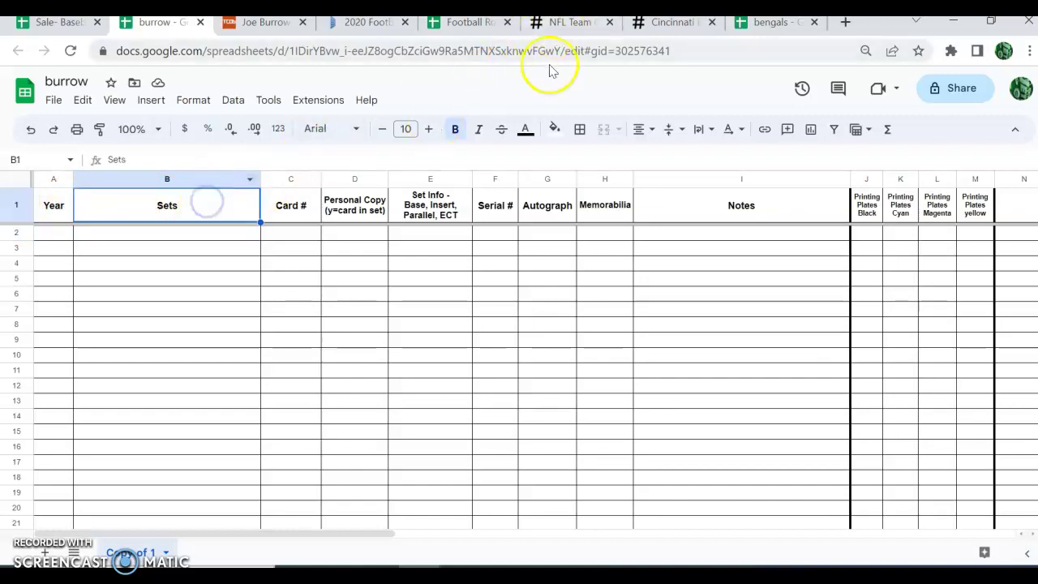
{"action": "left_click", "coordinate": [572, 23]}
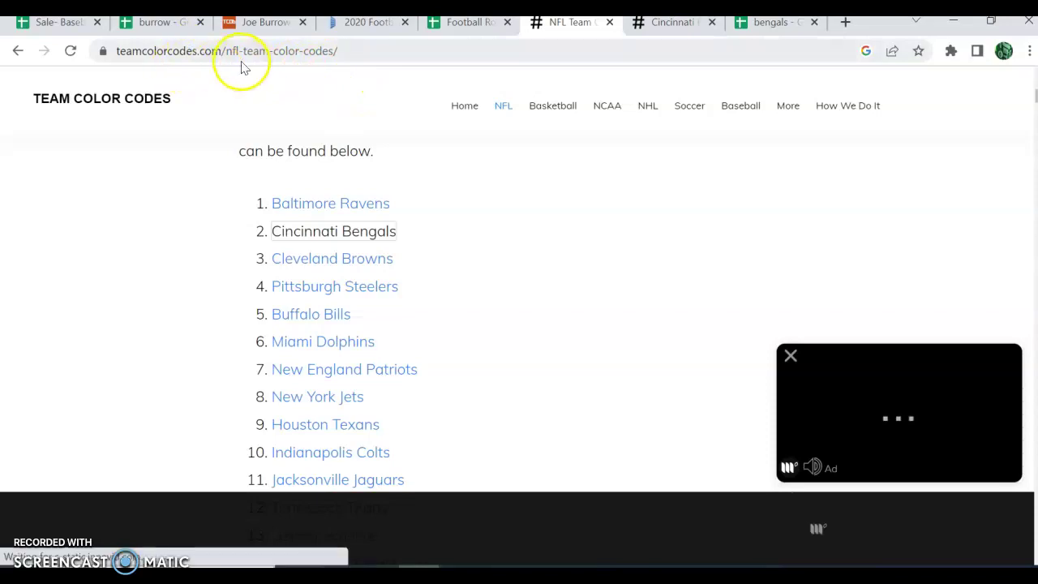
{"action": "left_click", "coordinate": [667, 24]}
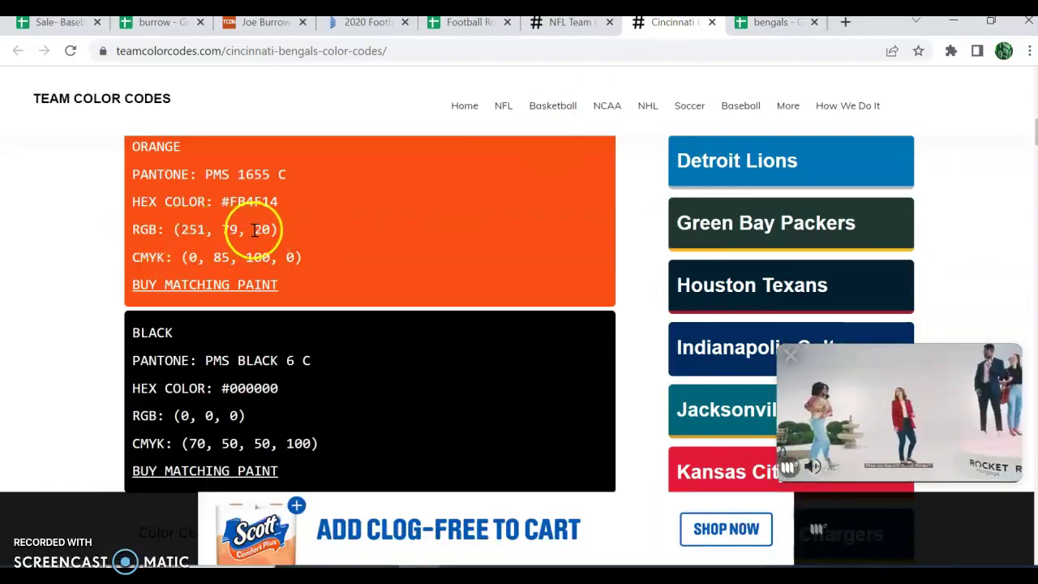
- Fill the Sets header cell in the burrow spreadsheet with a custom orange, RGB 251, 79, 20
{"action": "left_click", "coordinate": [169, 28]}
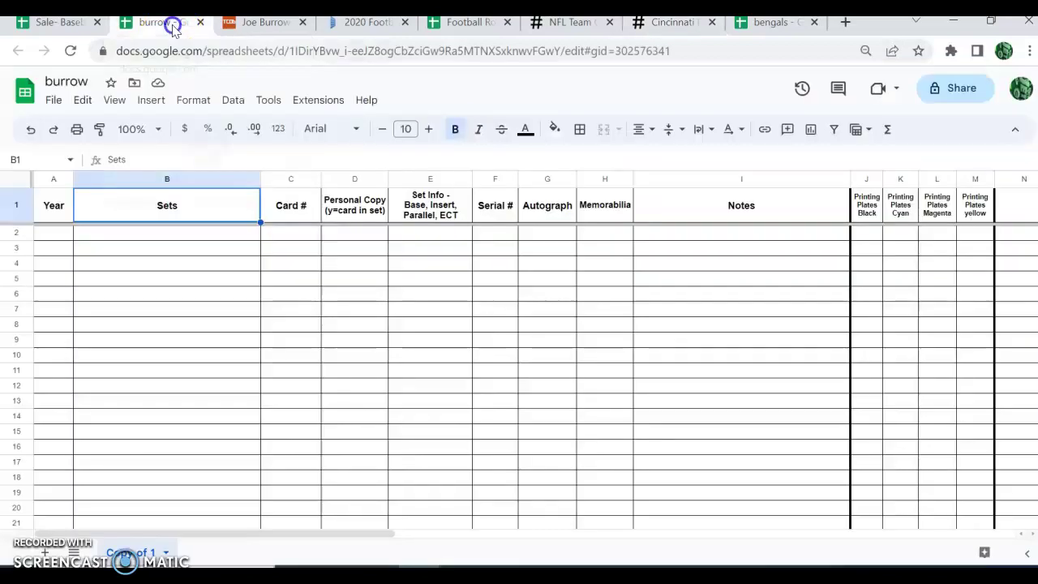
{"action": "left_click", "coordinate": [554, 131]}
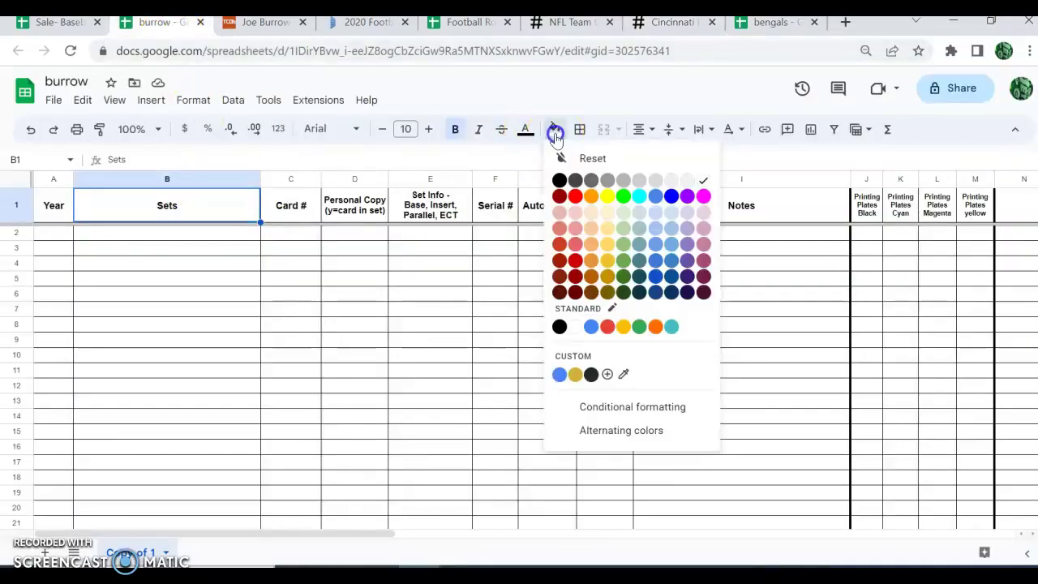
{"action": "left_click", "coordinate": [609, 375]}
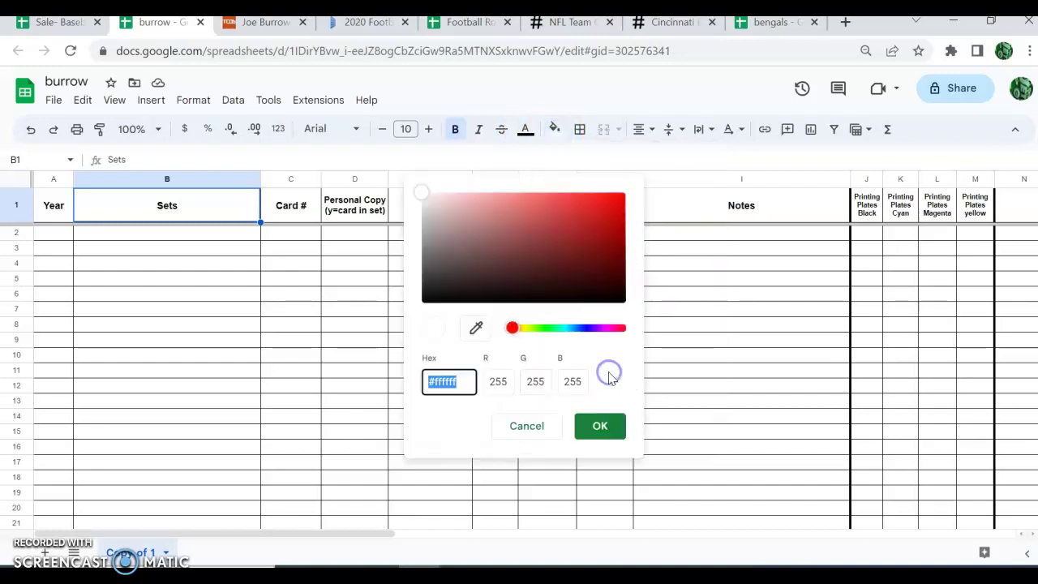
{"action": "left_click", "coordinate": [502, 382]}
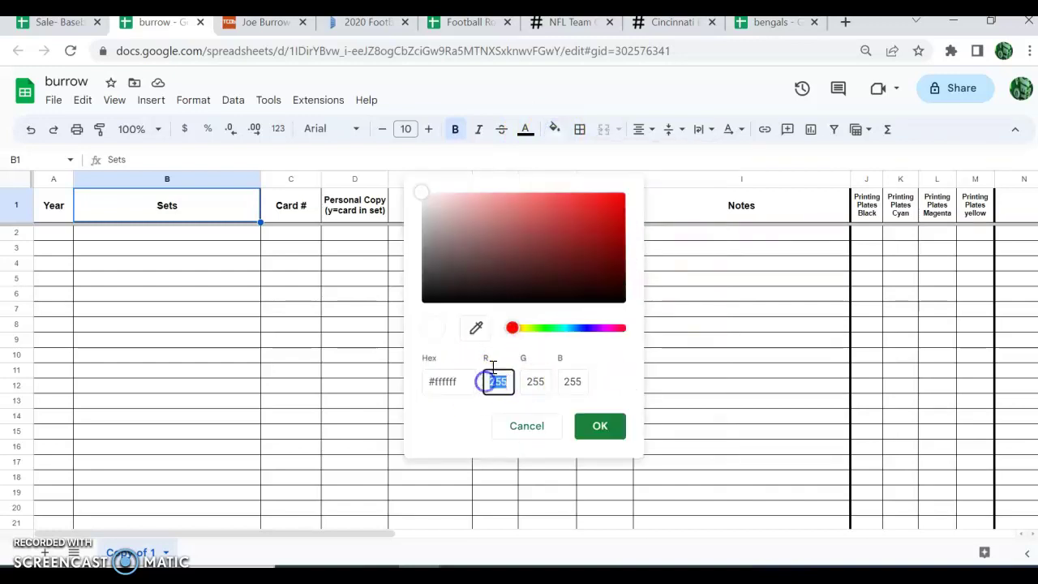
{"action": "left_click", "coordinate": [673, 22]}
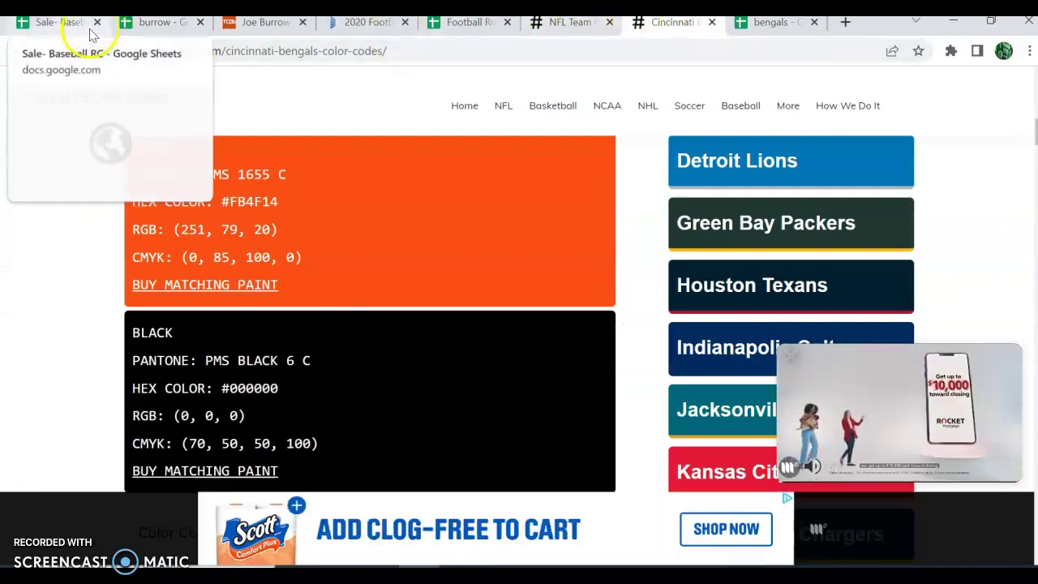
{"action": "left_click", "coordinate": [154, 23]}
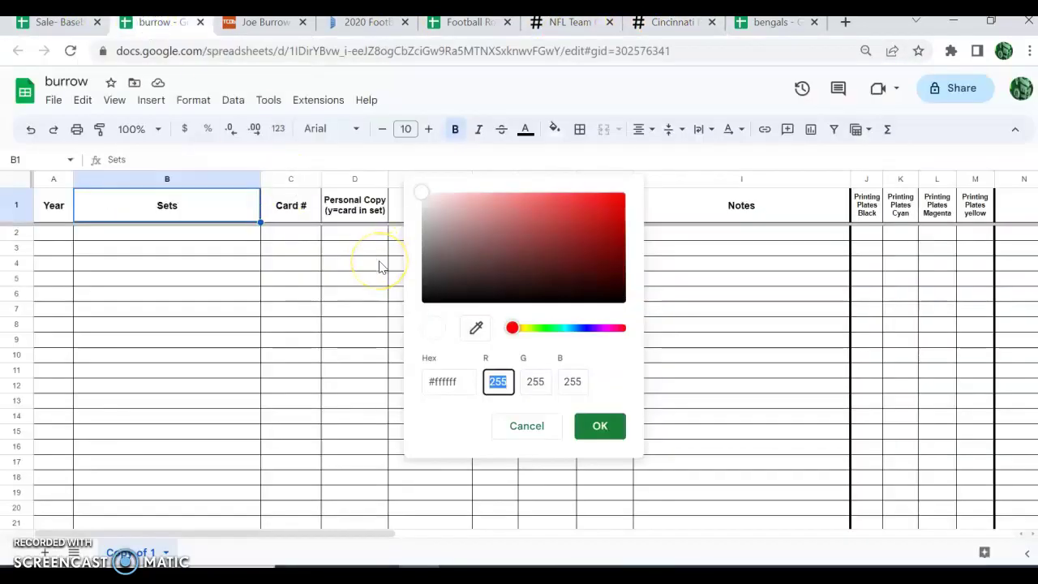
{"action": "type", "text": "251"}
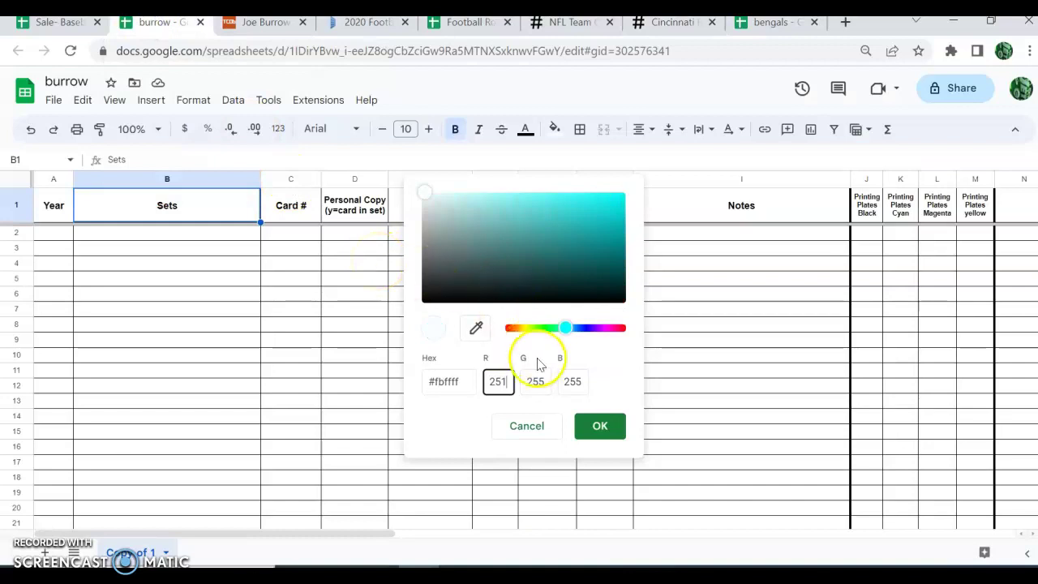
{"action": "left_click", "coordinate": [534, 382]}
{"action": "type", "text": "79"}
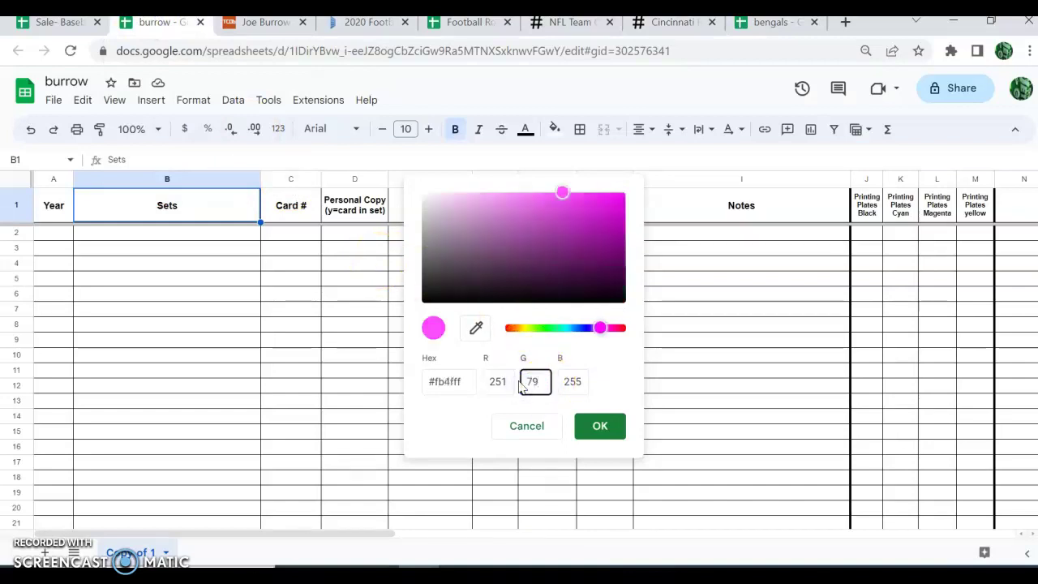
{"action": "key", "text": "Tab"}
{"action": "type", "text": "2"}
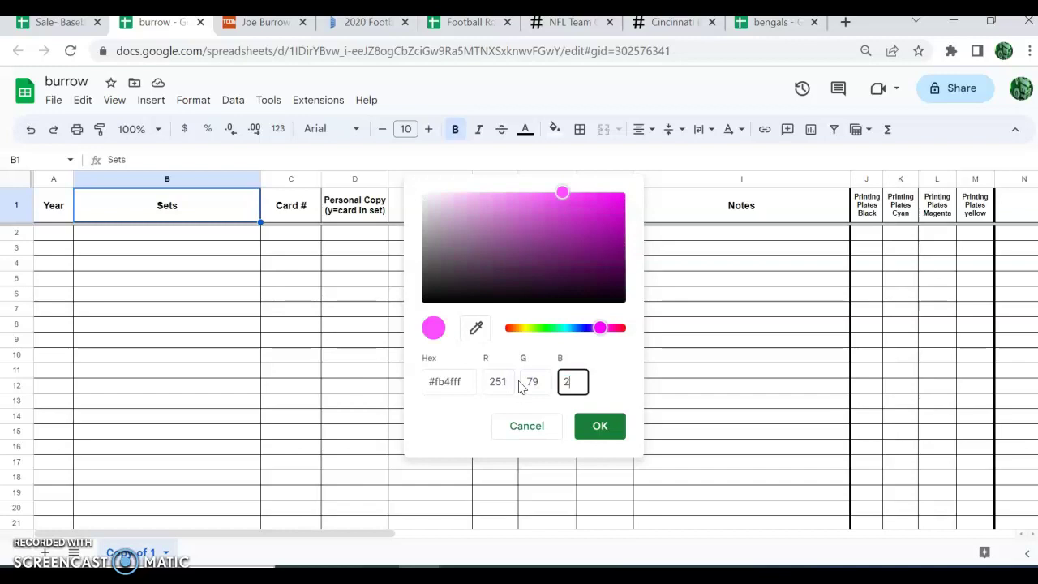
{"action": "type", "text": "0"}
{"action": "left_click", "coordinate": [599, 425]}
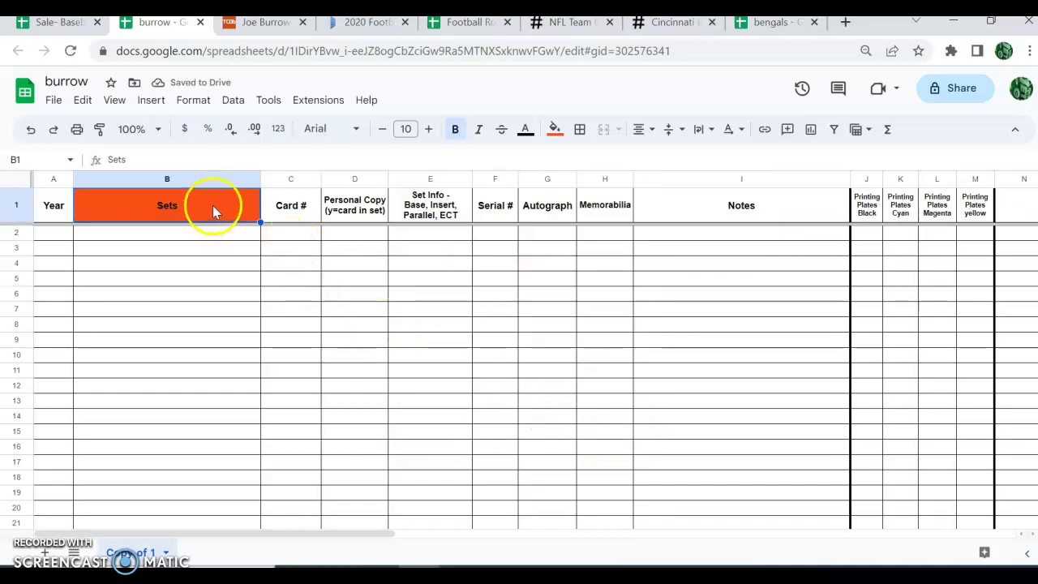
- Fill the Personal Copy, Serial # and Memorabilia header cells with the same custom orange
{"action": "left_click", "coordinate": [367, 216]}
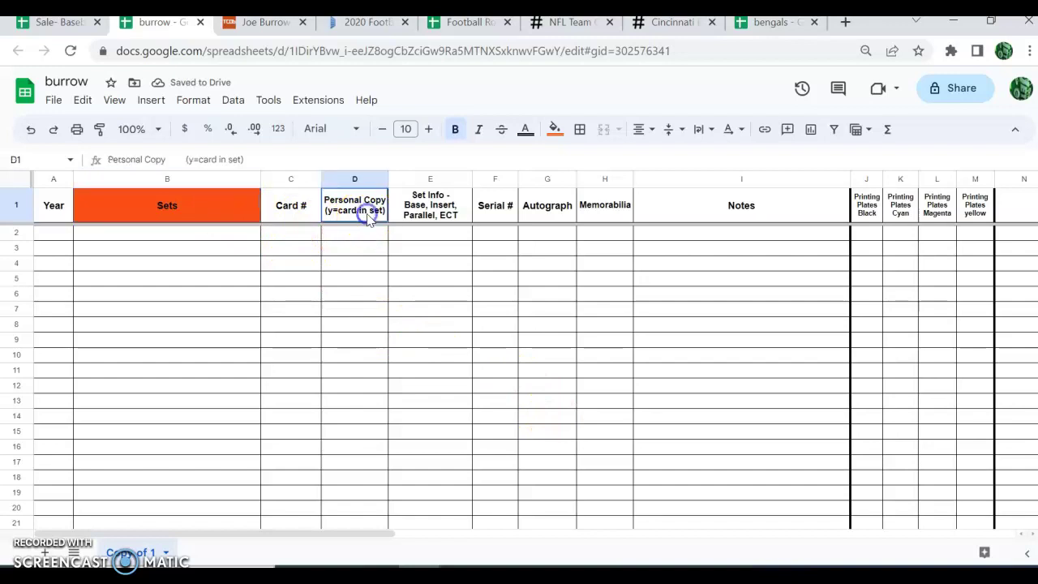
{"action": "left_click", "coordinate": [551, 131]}
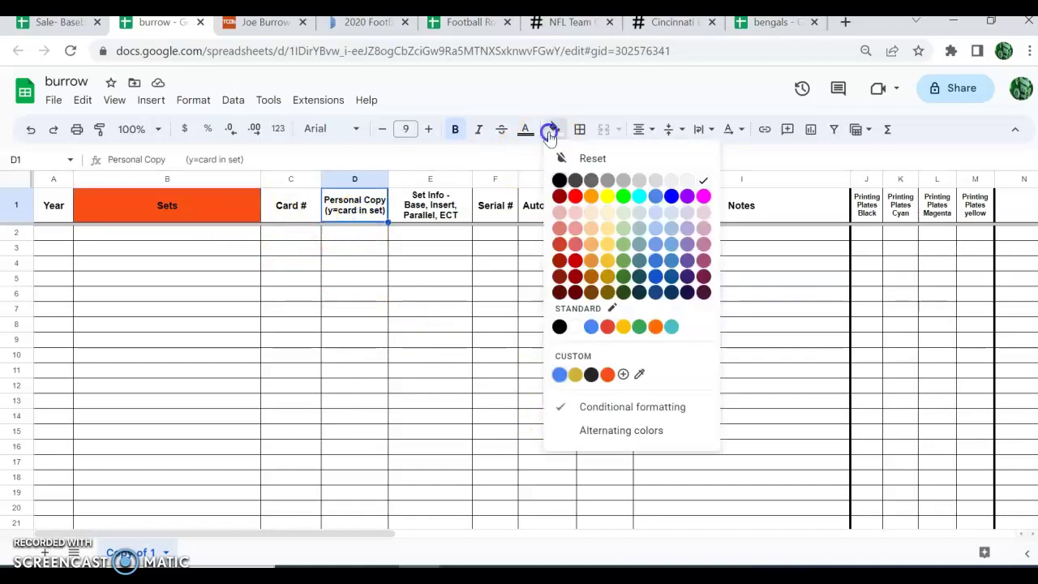
{"action": "left_click", "coordinate": [608, 374]}
{"action": "left_click", "coordinate": [494, 207]}
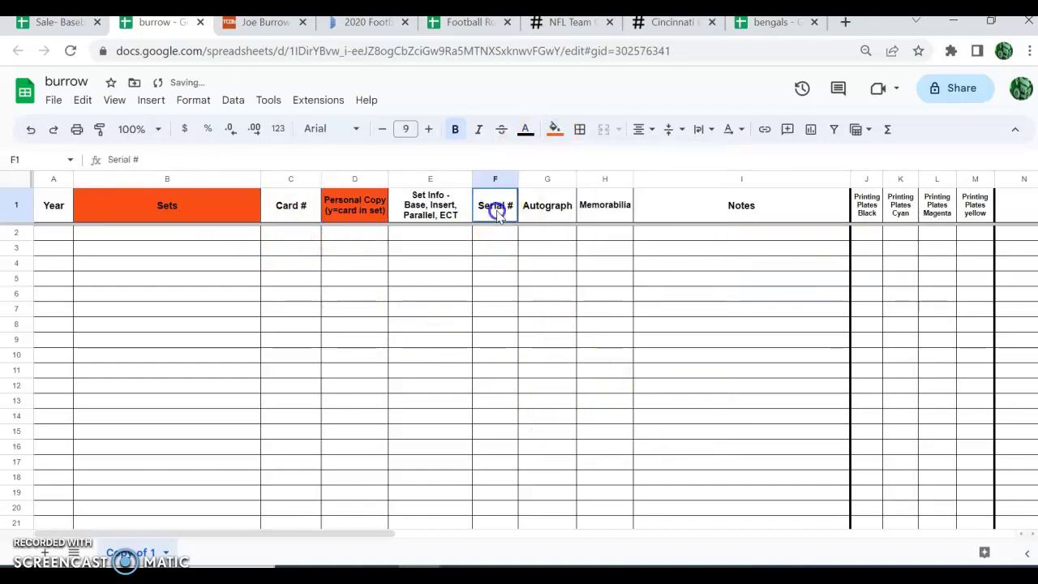
{"action": "left_click", "coordinate": [551, 129]}
{"action": "left_click", "coordinate": [608, 374]}
{"action": "left_click", "coordinate": [598, 209]}
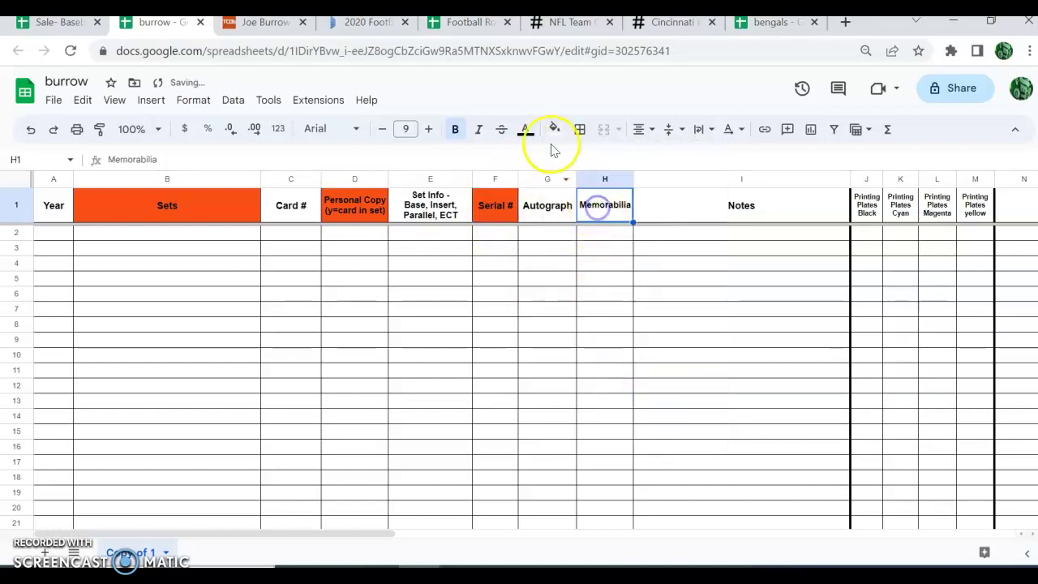
{"action": "left_click", "coordinate": [554, 129]}
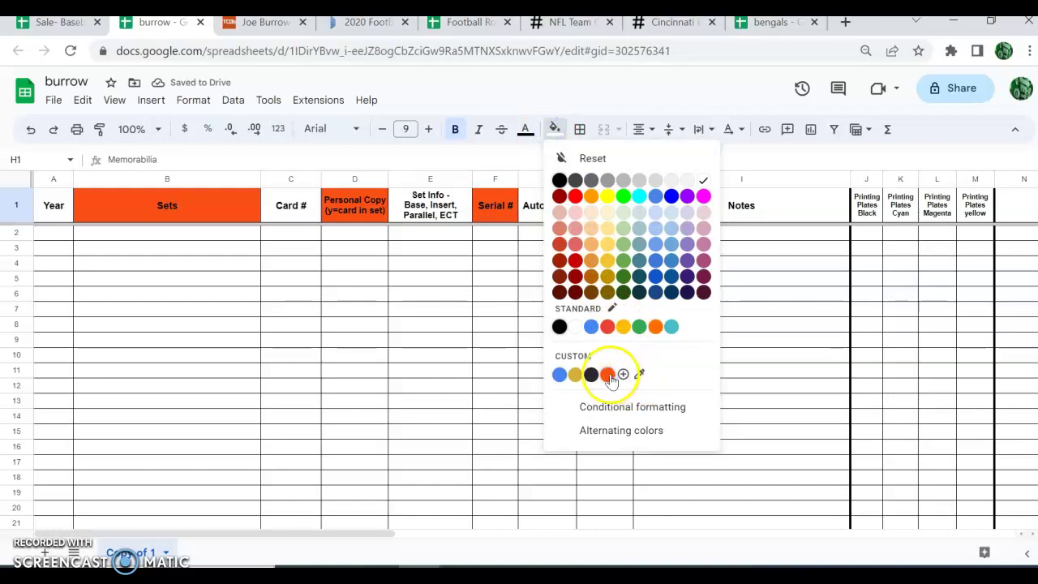
{"action": "left_click", "coordinate": [608, 374]}
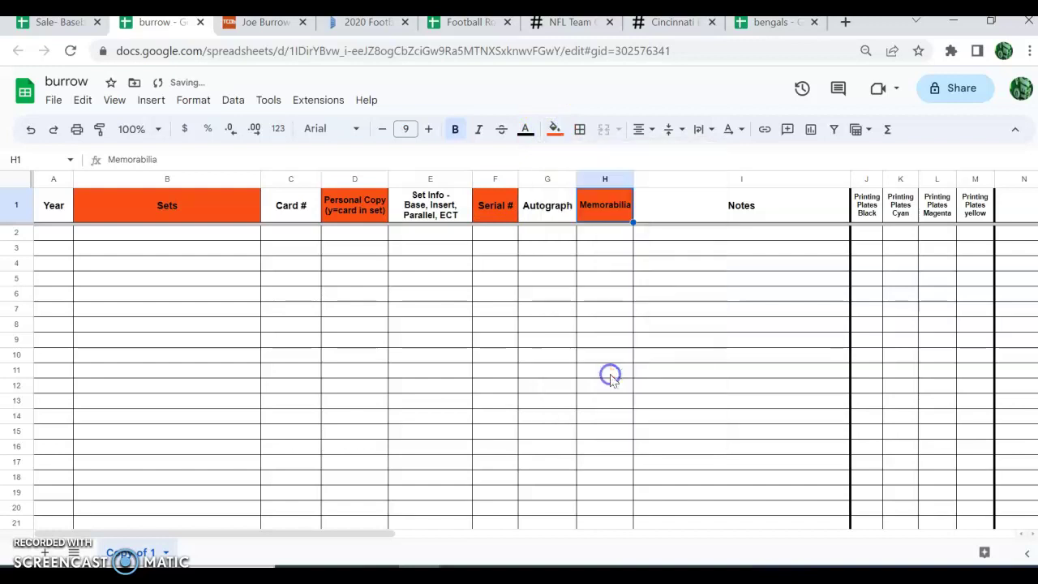
- Fill the Printing Plates Black and Printing Plates Magenta header cells with the custom orange
{"action": "left_click", "coordinate": [870, 210]}
{"action": "left_click", "coordinate": [552, 130]}
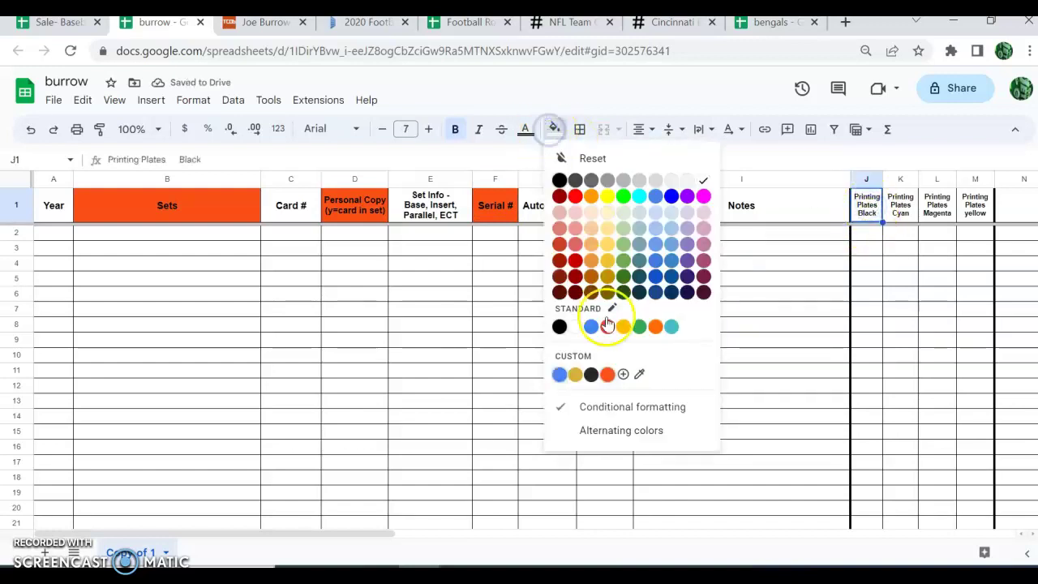
{"action": "left_click", "coordinate": [608, 374]}
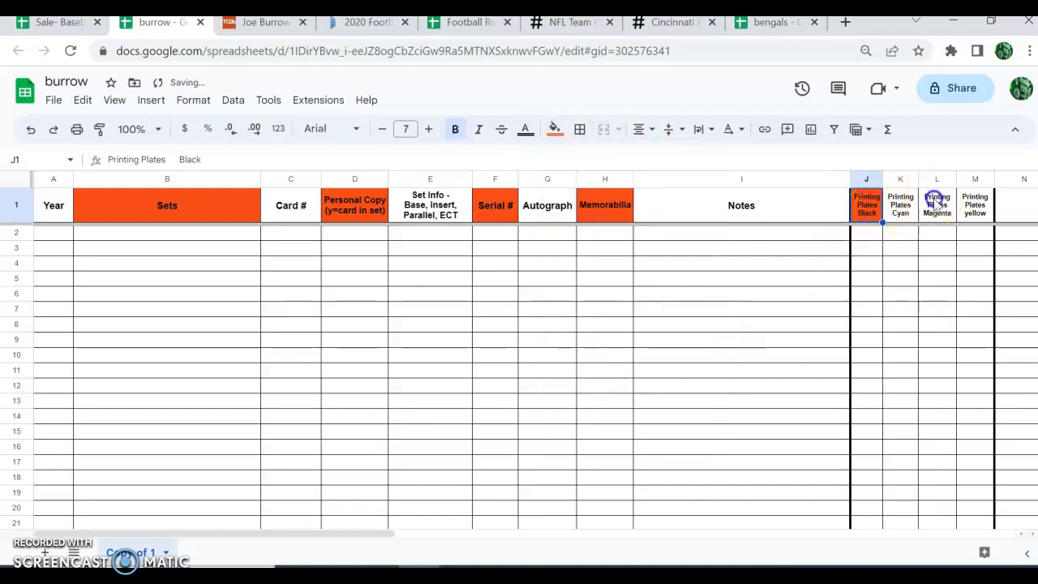
{"action": "left_click", "coordinate": [935, 203]}
{"action": "left_click", "coordinate": [551, 130]}
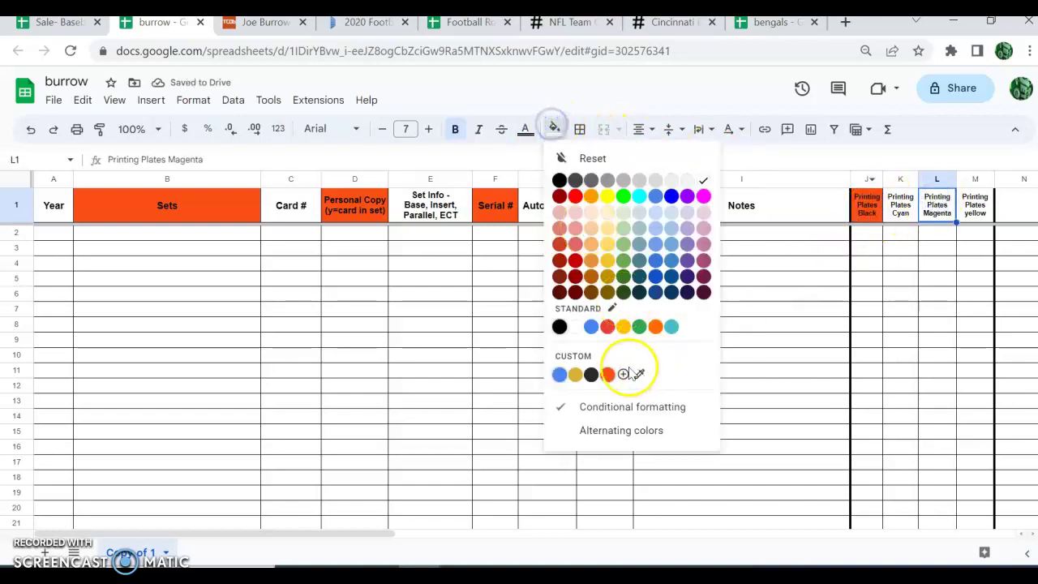
{"action": "left_click", "coordinate": [607, 374]}
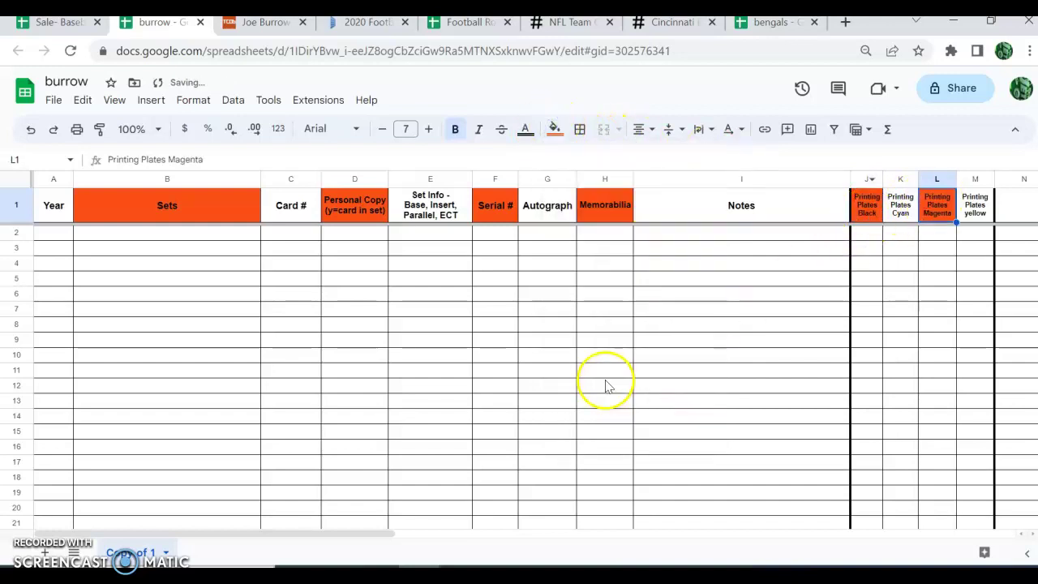
- Fill the Year, Card # and Set Info header cells with black
{"action": "left_click", "coordinate": [49, 205]}
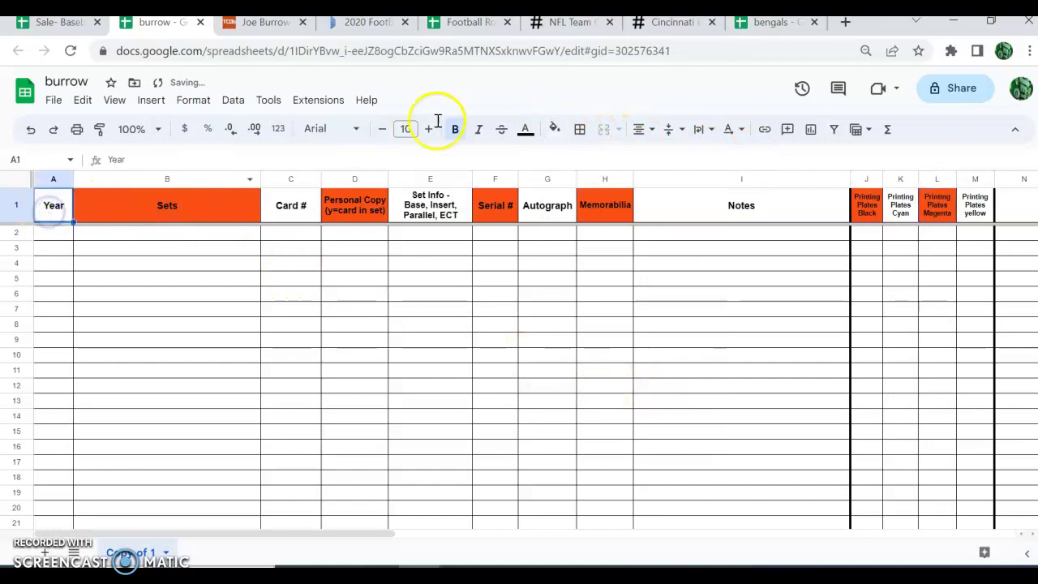
{"action": "left_click", "coordinate": [553, 129]}
{"action": "left_click", "coordinate": [558, 180]}
{"action": "left_click", "coordinate": [315, 208]}
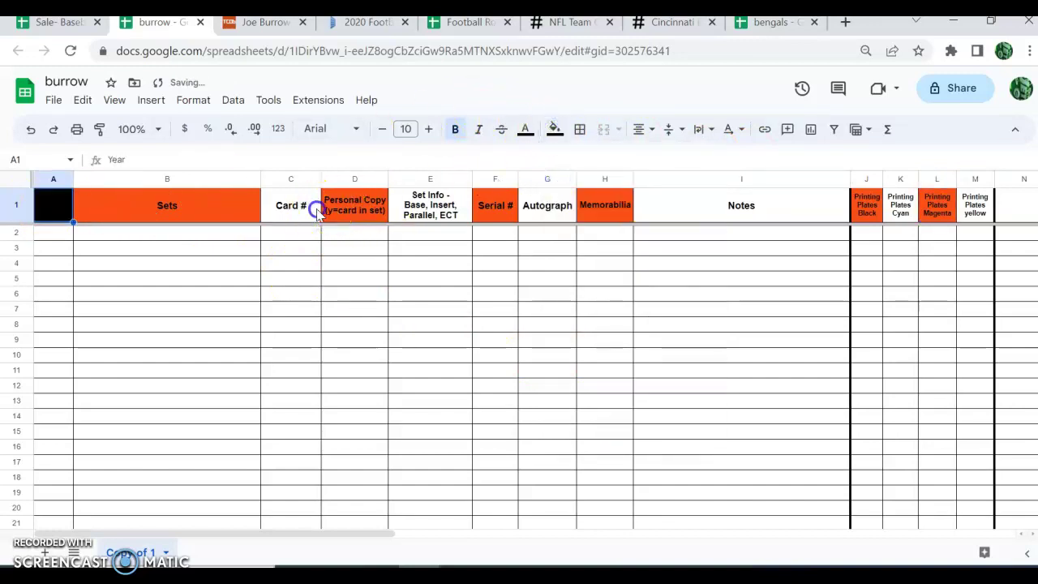
{"action": "left_click", "coordinate": [557, 132]}
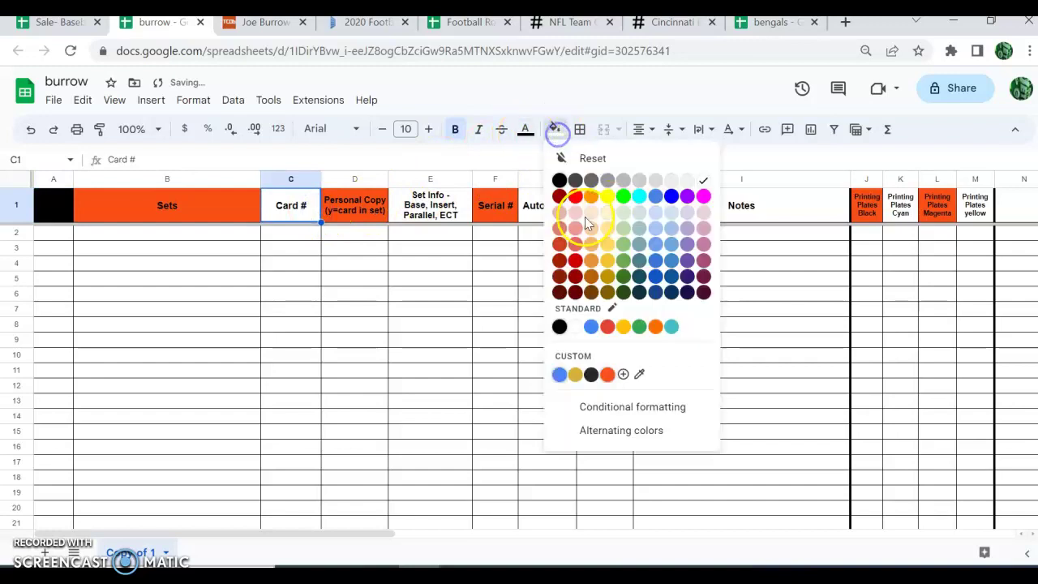
{"action": "left_click", "coordinate": [558, 179]}
{"action": "left_click", "coordinate": [427, 211]}
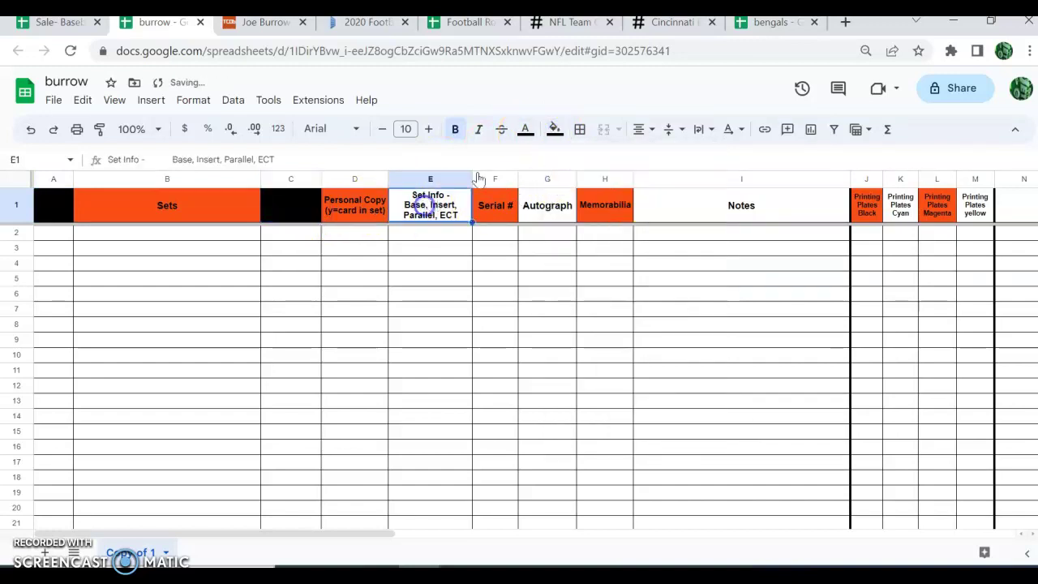
{"action": "left_click", "coordinate": [554, 129]}
{"action": "left_click", "coordinate": [558, 180]}
- Fill the Autograph and Notes header cells with black
{"action": "left_click", "coordinate": [544, 199]}
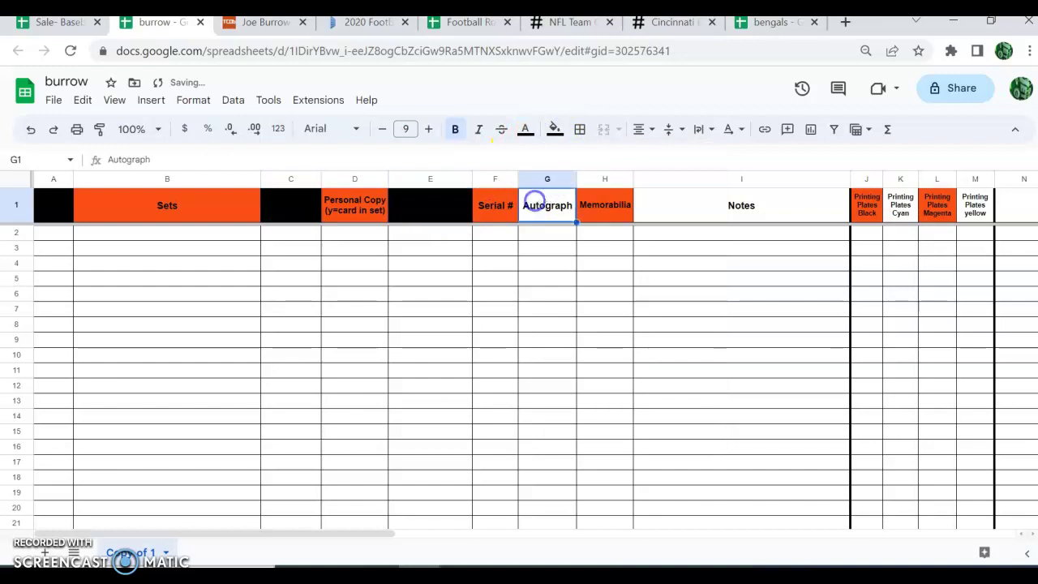
{"action": "left_click", "coordinate": [555, 130]}
{"action": "left_click", "coordinate": [558, 178]}
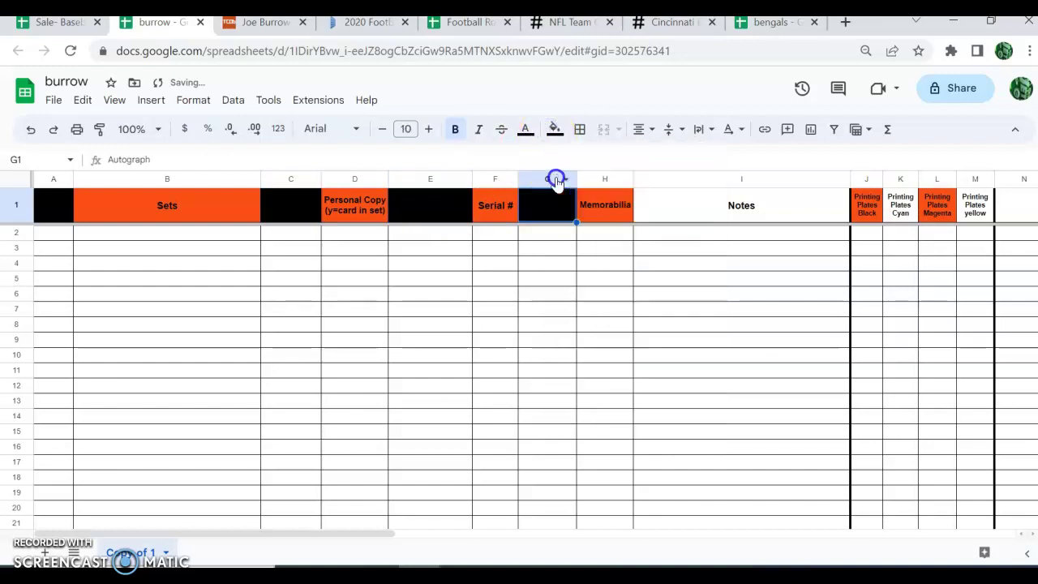
{"action": "left_click", "coordinate": [668, 213]}
{"action": "left_click", "coordinate": [554, 129]}
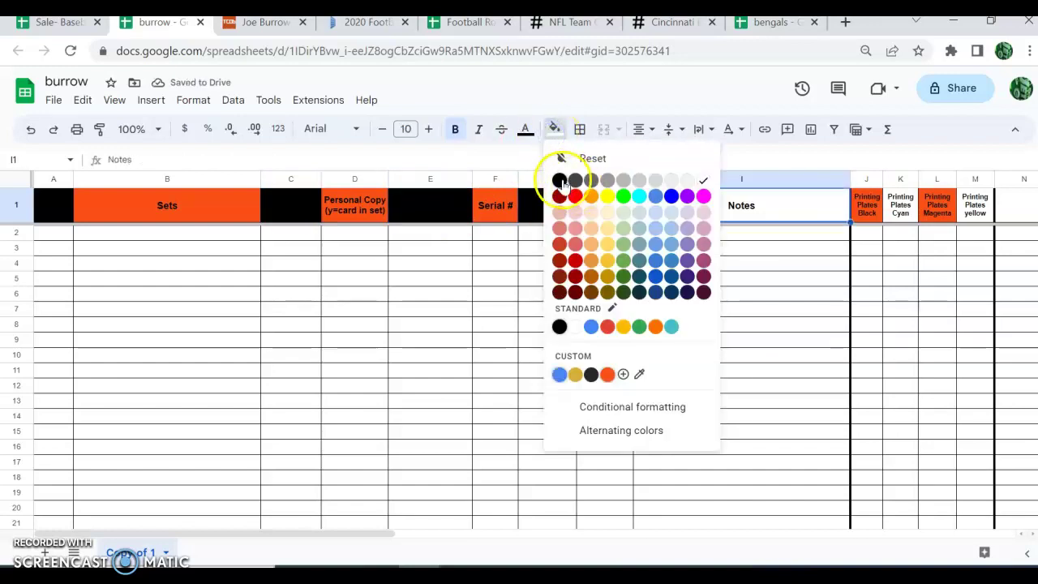
{"action": "left_click", "coordinate": [558, 180]}
- Fill the Printing Plates Cyan and Printing Plates yellow header cells with black
{"action": "left_click", "coordinate": [900, 204]}
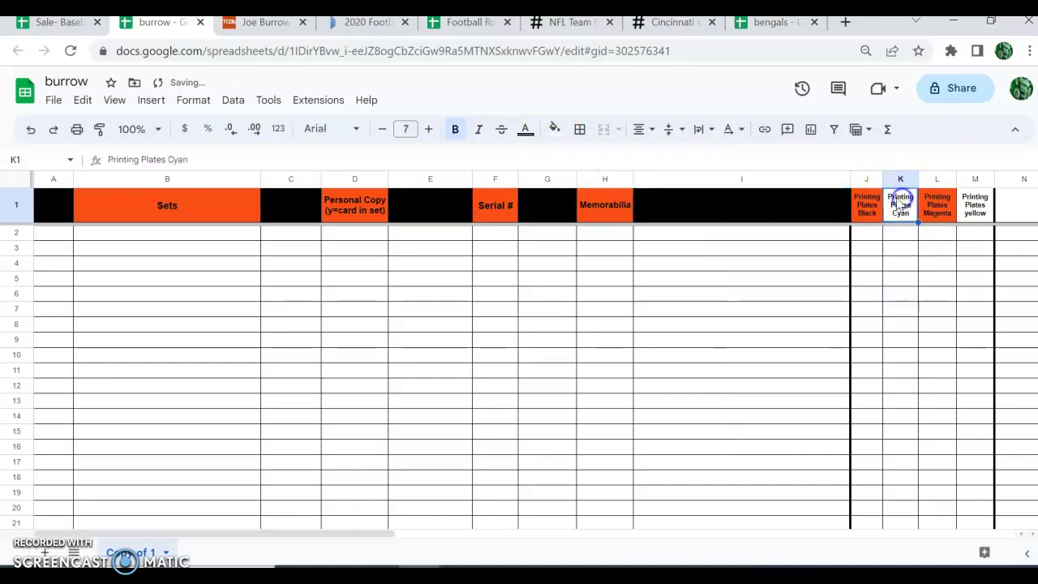
{"action": "left_click", "coordinate": [556, 130]}
{"action": "left_click", "coordinate": [558, 179]}
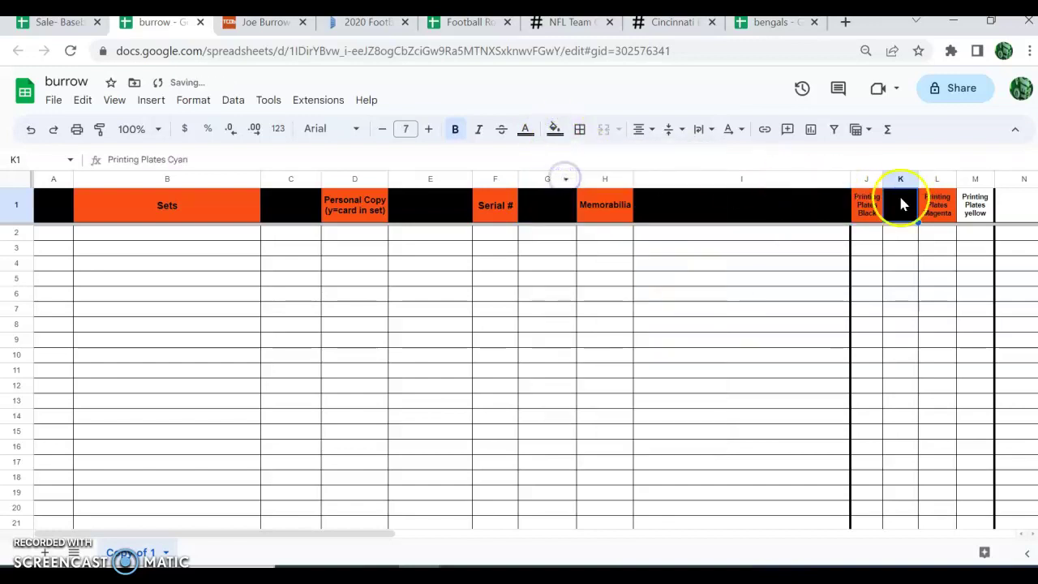
{"action": "left_click", "coordinate": [982, 209]}
{"action": "left_click", "coordinate": [554, 130]}
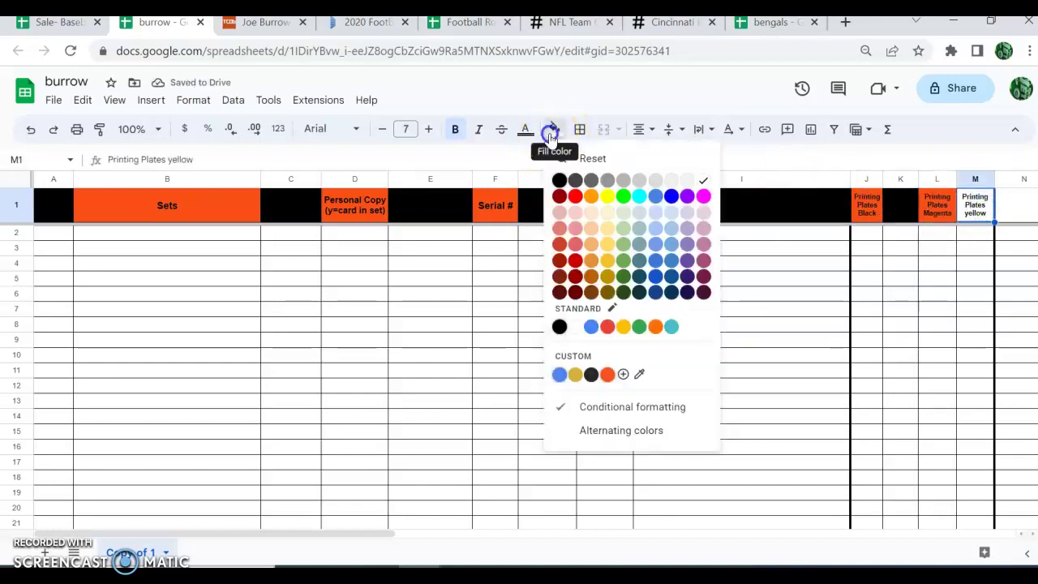
{"action": "left_click", "coordinate": [559, 180]}
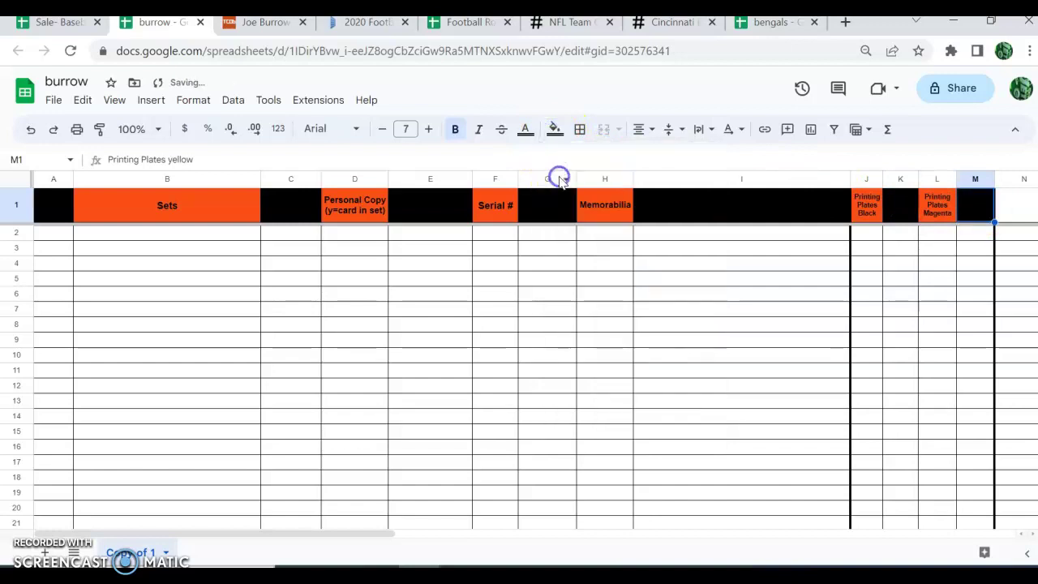
- Set the text colour of the whole header row 1 to white
{"action": "left_click", "coordinate": [24, 206]}
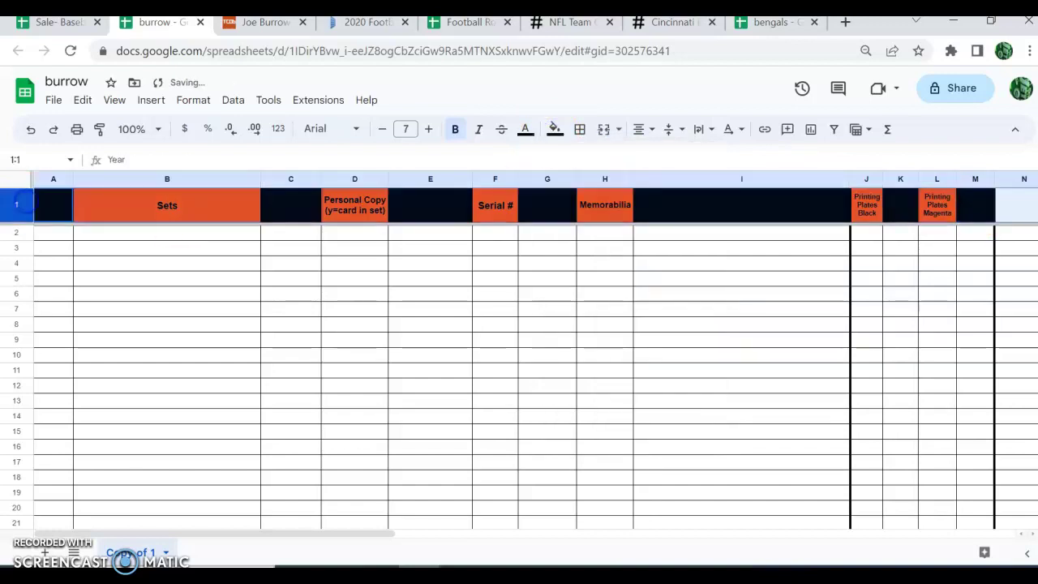
{"action": "left_click", "coordinate": [526, 130]}
{"action": "left_click", "coordinate": [672, 182]}
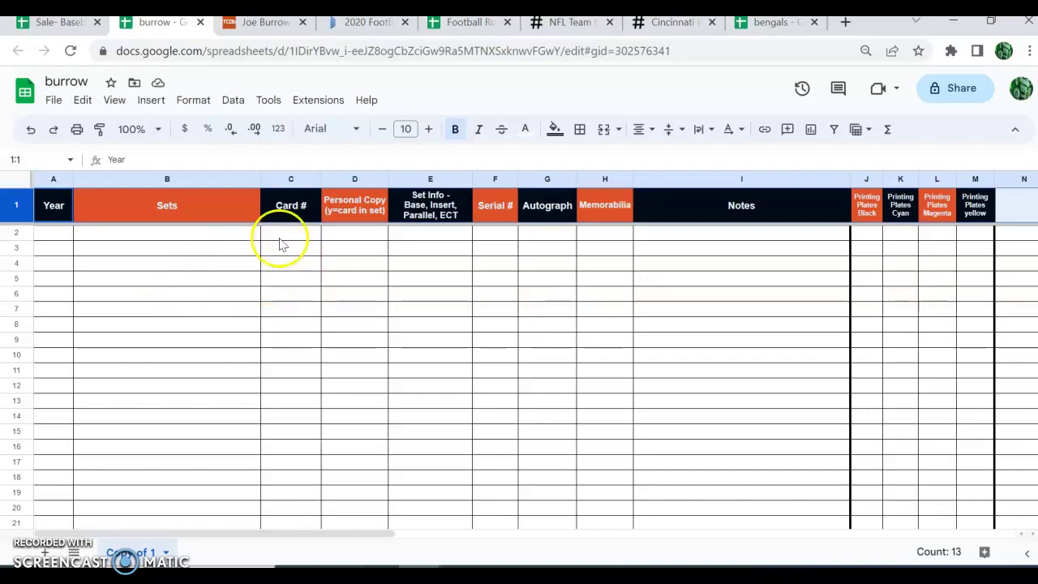
- Copy the 2020 sheet of the Football Rookies- Sale spreadsheet into the existing burrow spreadsheet
{"action": "left_click", "coordinate": [476, 28]}
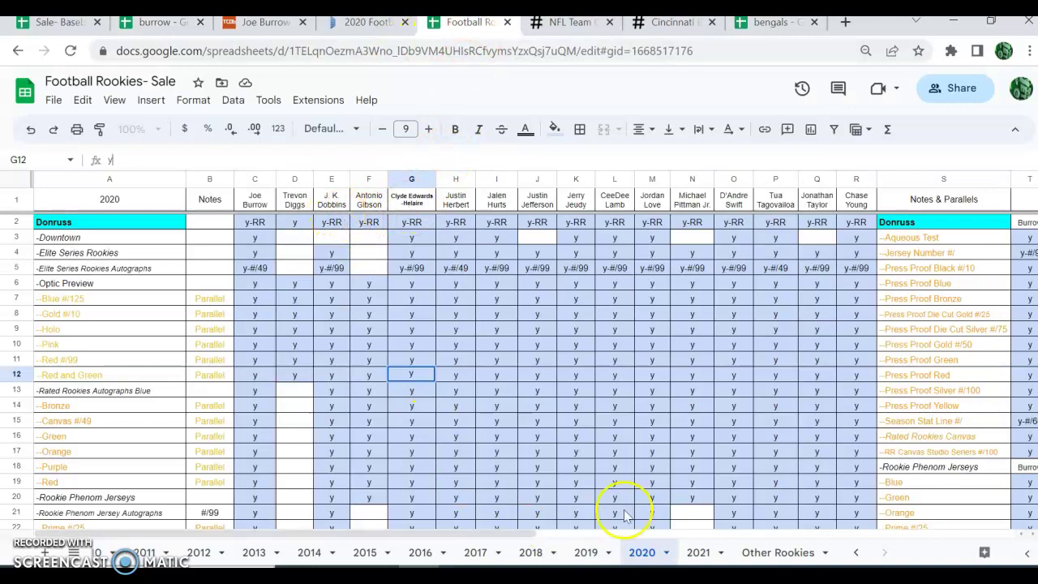
{"action": "left_click", "coordinate": [669, 552]}
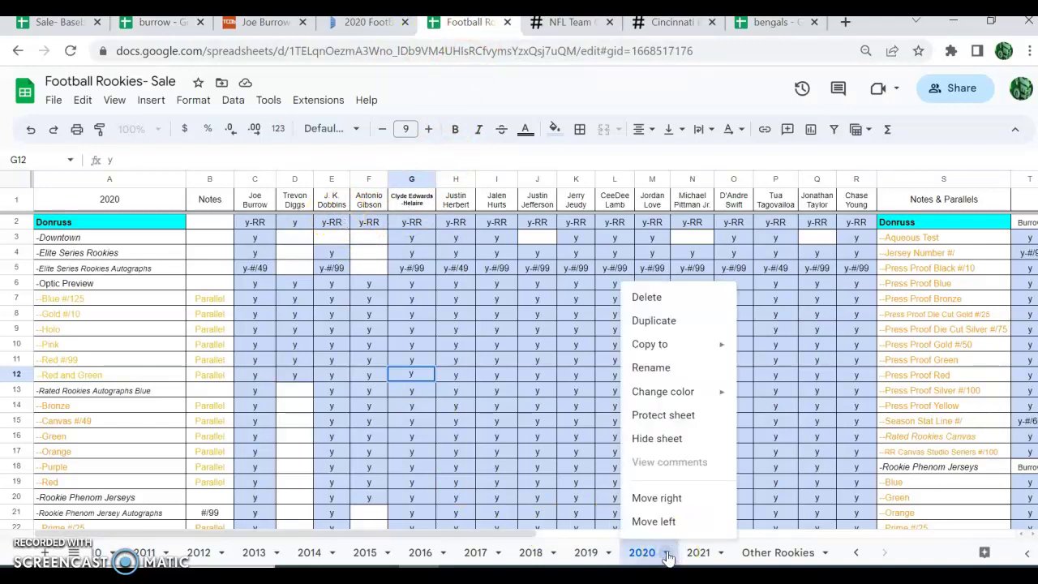
{"action": "mouse_move", "coordinate": [654, 345]}
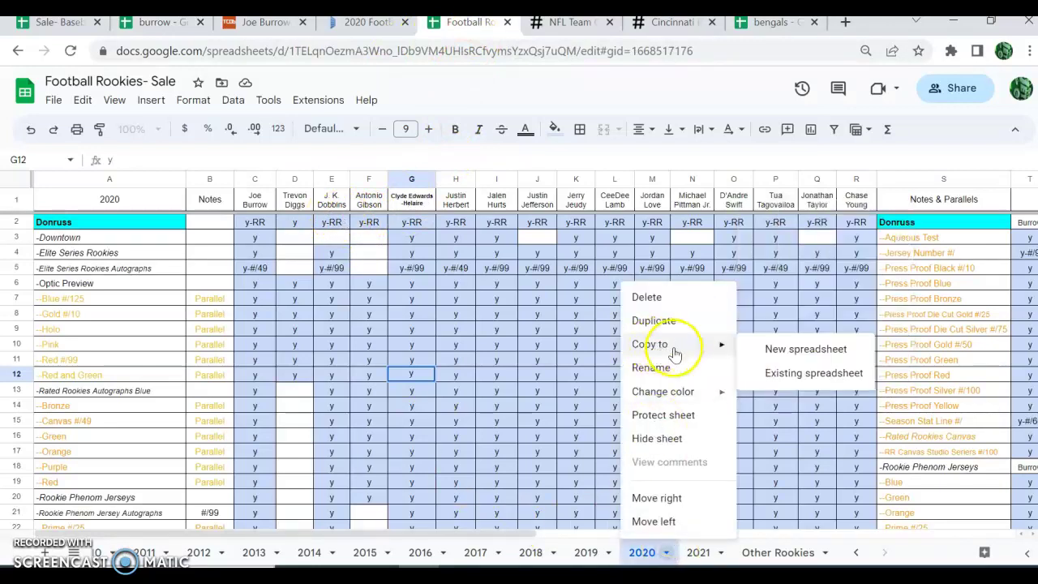
{"action": "left_click", "coordinate": [771, 373]}
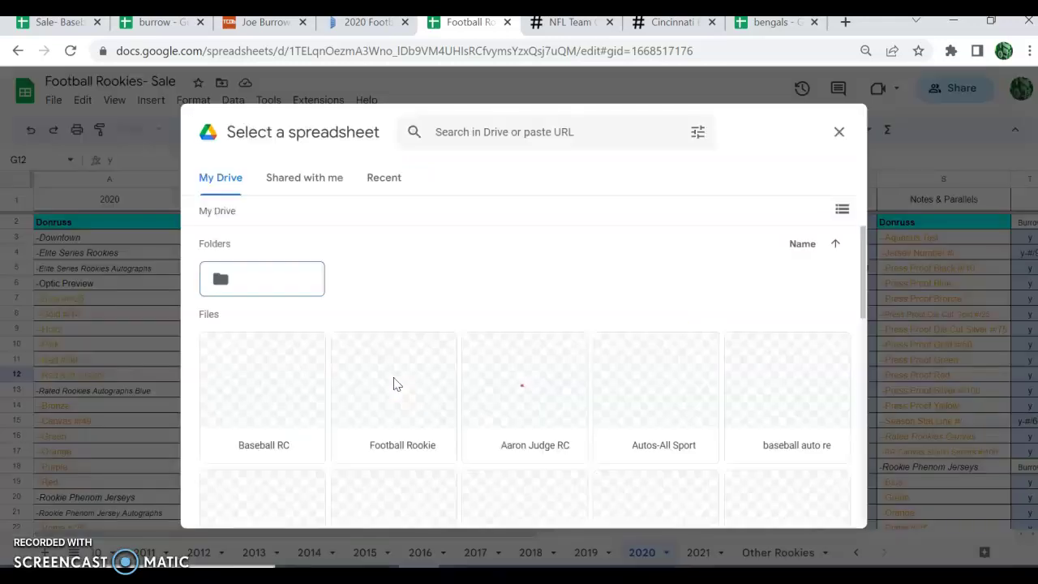
{"action": "left_click", "coordinate": [403, 388]}
{"action": "scroll", "coordinate": [403, 388], "scroll_direction": "down", "scroll_amount": 2}
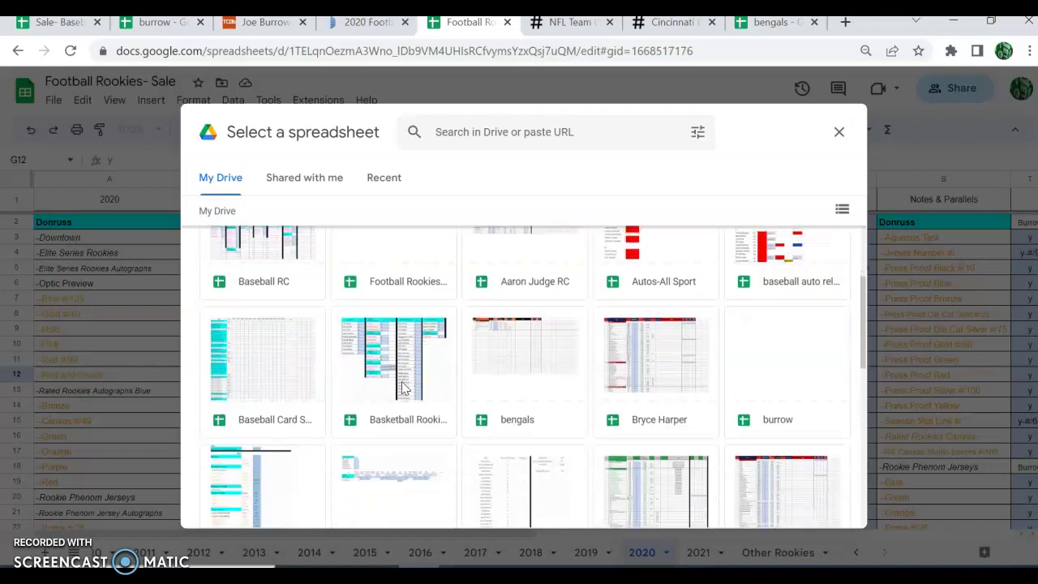
{"action": "left_click", "coordinate": [765, 414]}
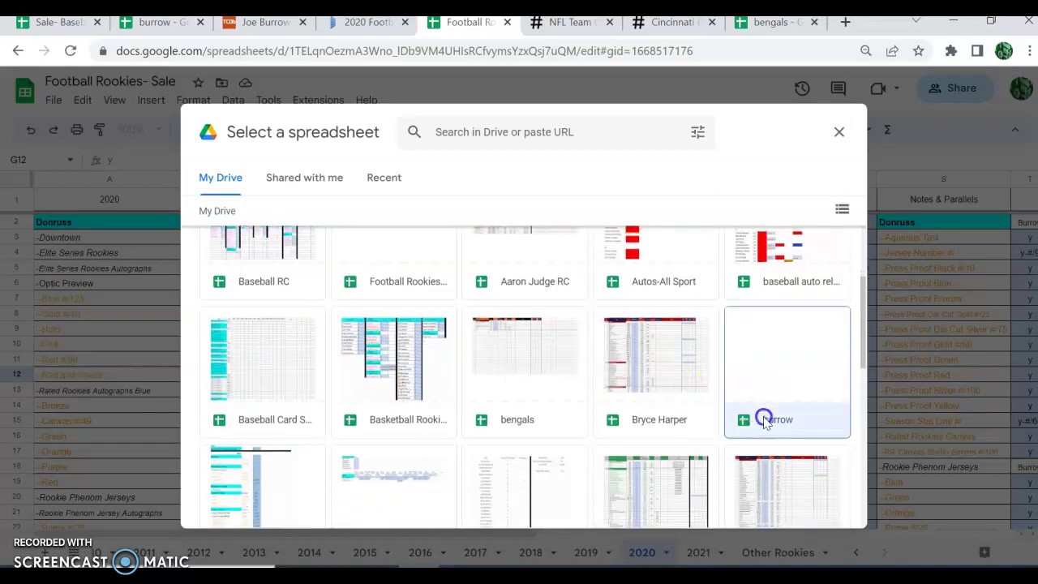
{"action": "left_click", "coordinate": [830, 508]}
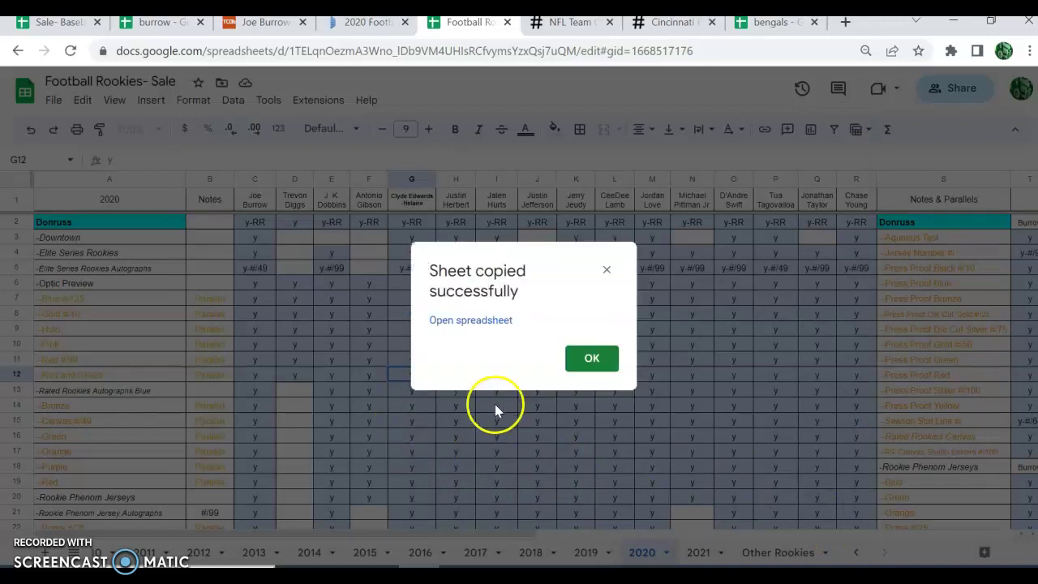
{"action": "left_click", "coordinate": [583, 366]}
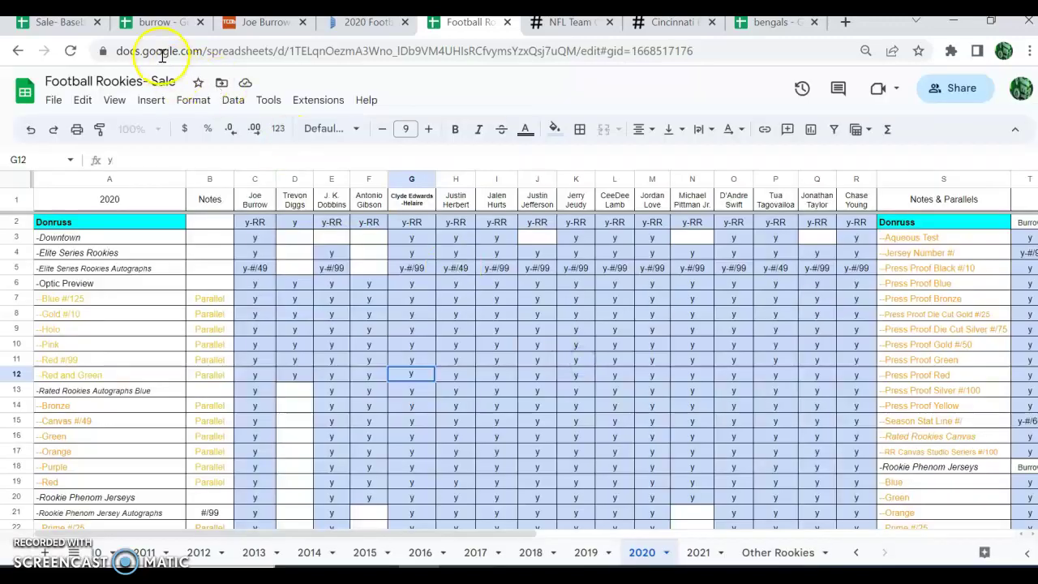
- Return to the burrow spreadsheet and open its Copy of 2020 sheet
{"action": "left_click", "coordinate": [149, 24]}
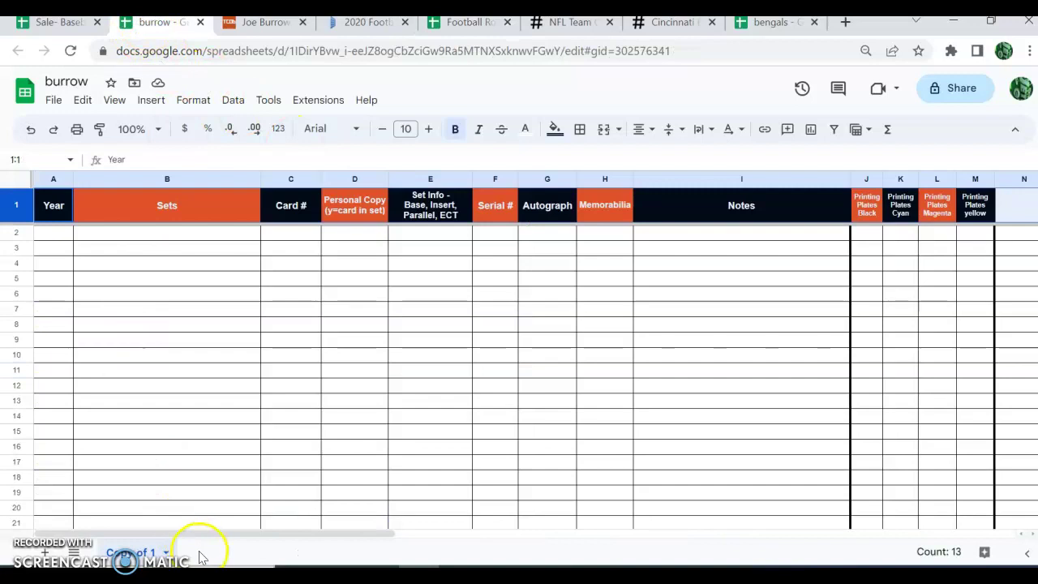
{"action": "left_click", "coordinate": [181, 446]}
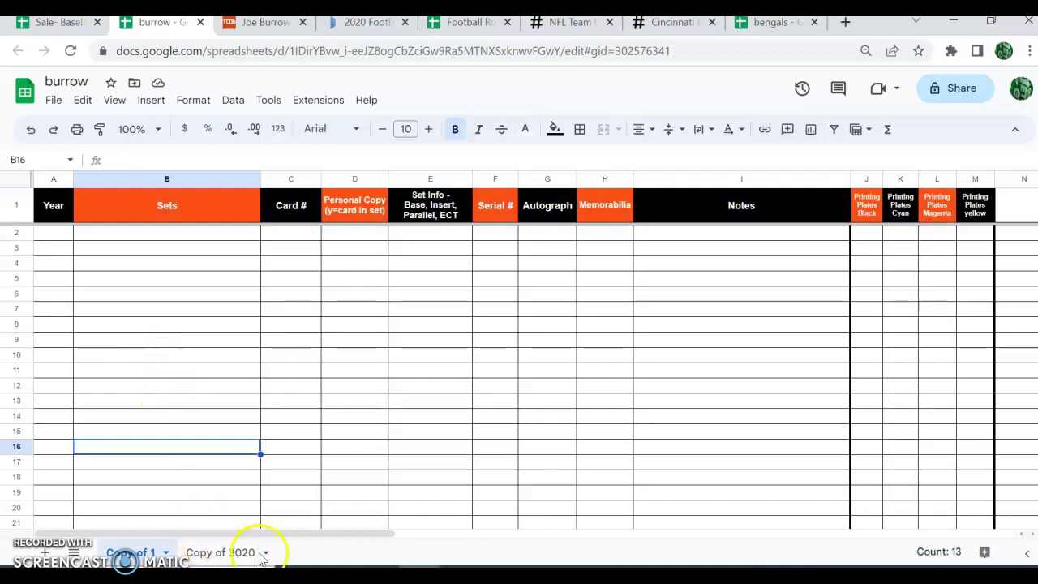
{"action": "left_click", "coordinate": [225, 554]}
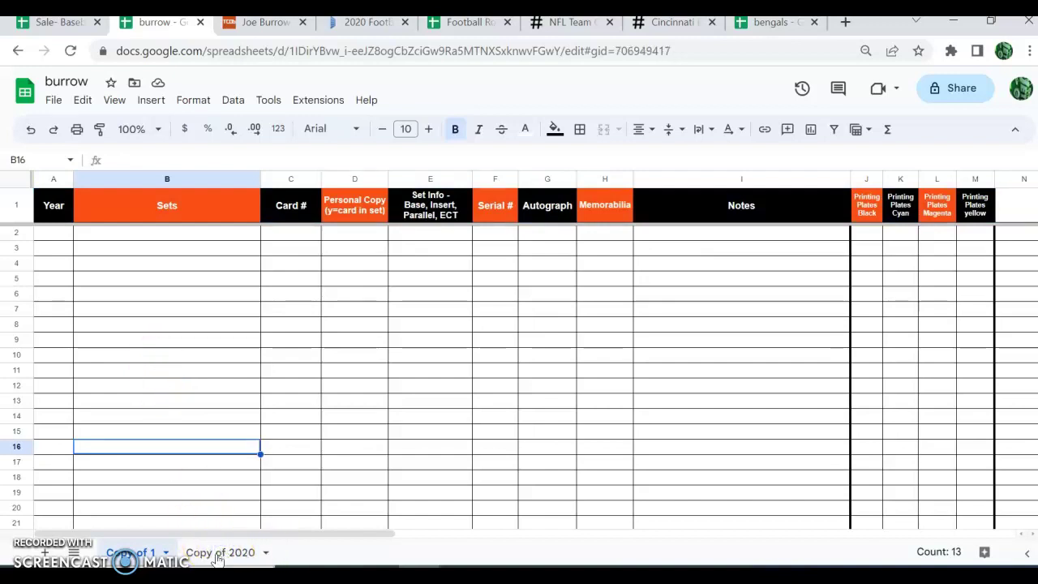
{"action": "left_click", "coordinate": [219, 555]}
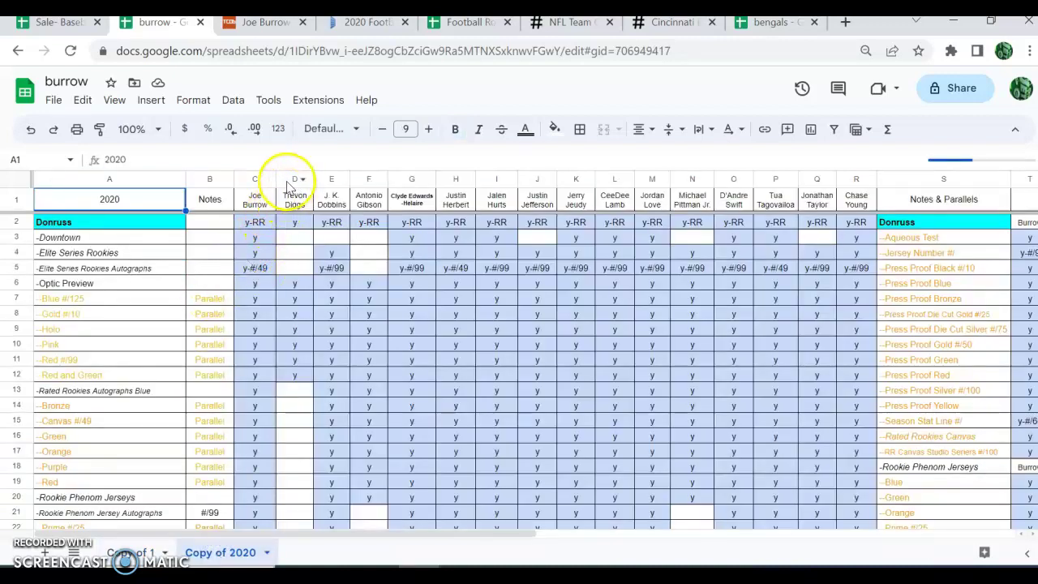
- Delete the other players' columns D to R, Trevon Diggs through Chase Young, from the Copy of 2020 sheet
{"action": "left_click_drag", "start_coordinate": [286, 180], "coordinate": [847, 224]}
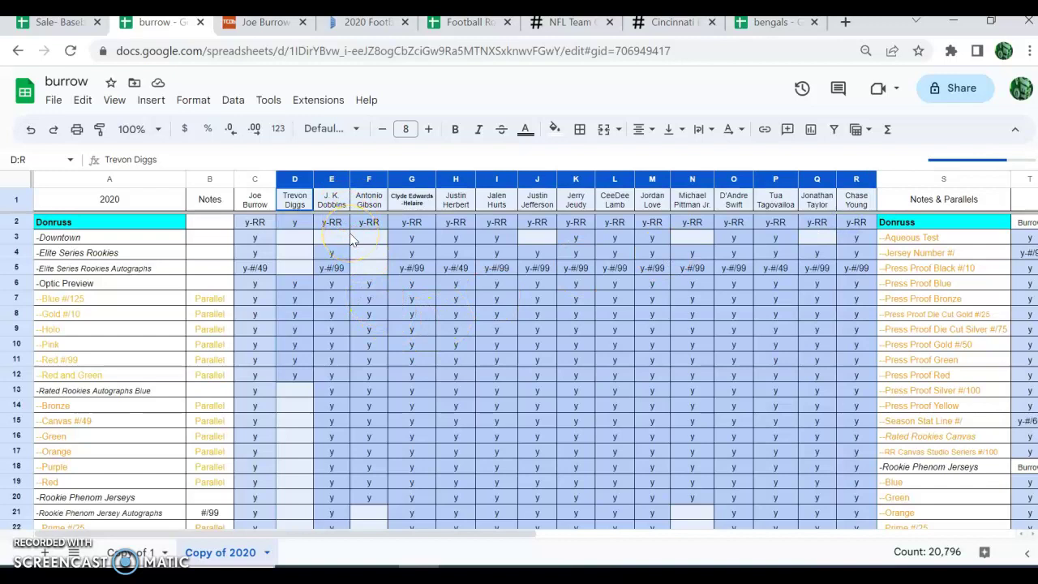
{"action": "left_click", "coordinate": [71, 24]}
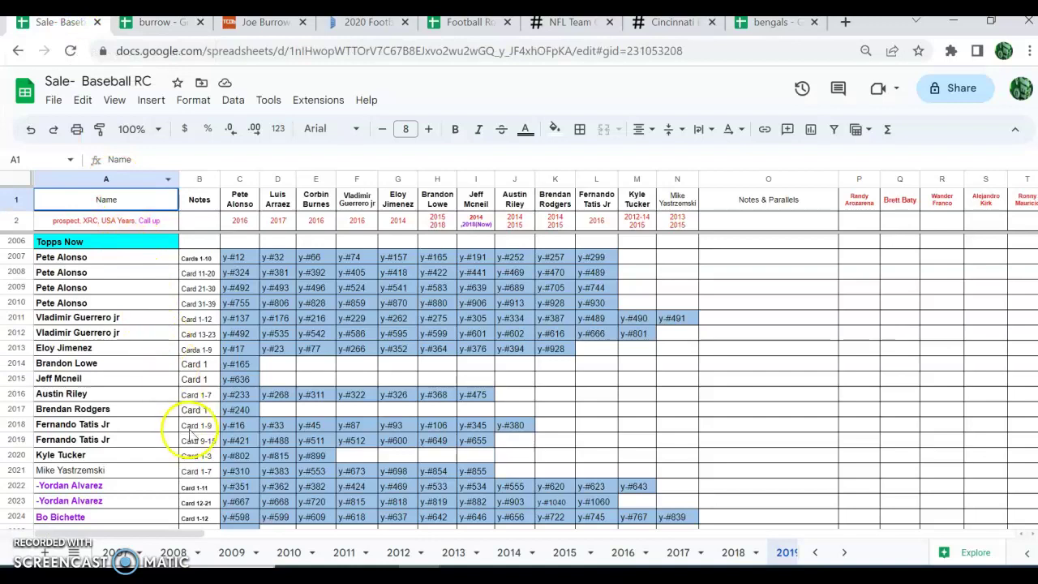
{"action": "scroll", "coordinate": [195, 347], "scroll_direction": "up", "scroll_amount": 1}
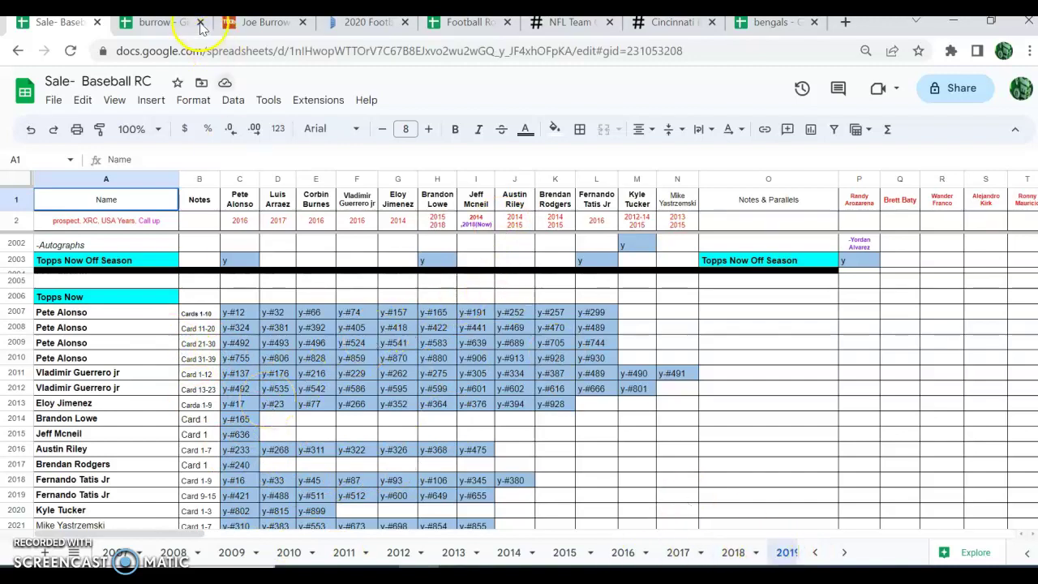
{"action": "left_click", "coordinate": [172, 23]}
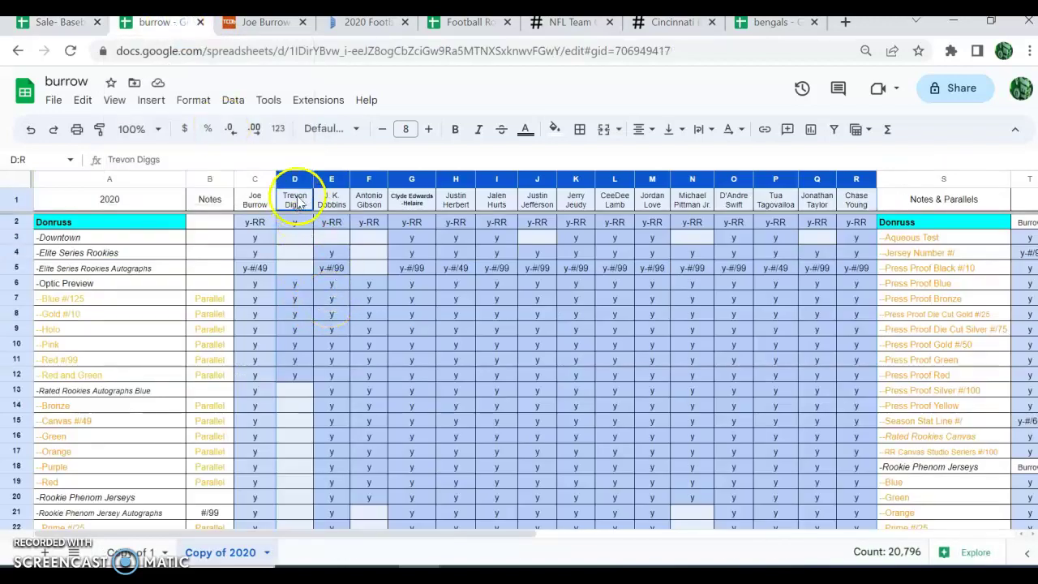
{"action": "right_click", "coordinate": [383, 226]}
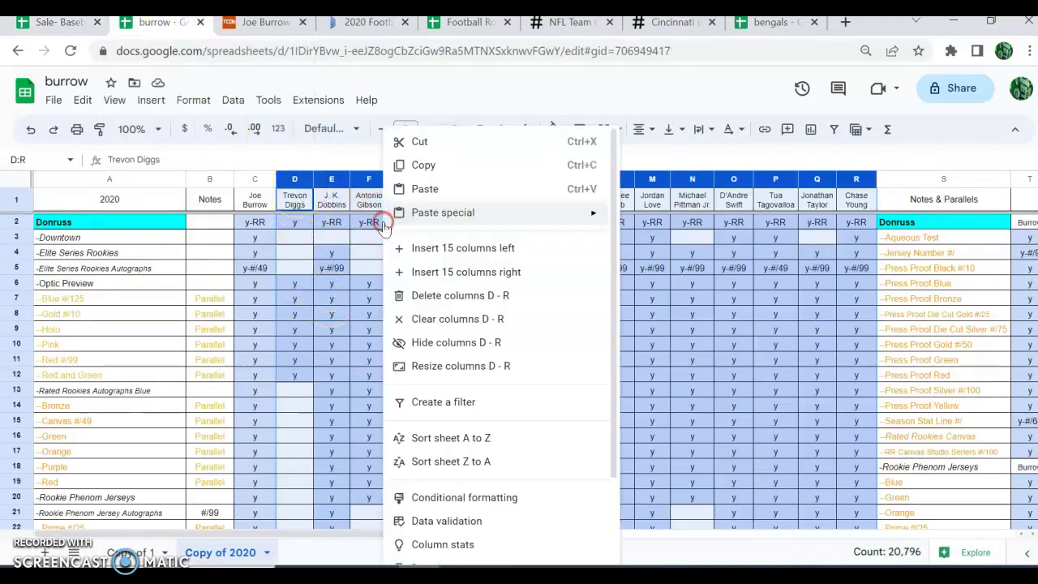
{"action": "left_click", "coordinate": [452, 297]}
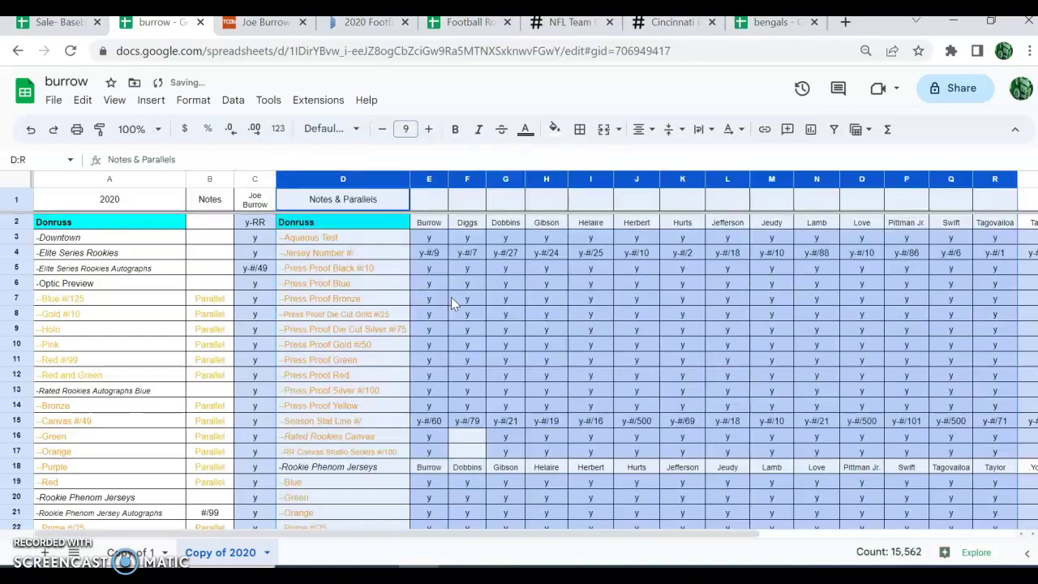
- Clear the other players' Donruss data in range F2:T26 of the Copy of 2020 sheet, keeping the Burrow column
{"action": "left_click", "coordinate": [395, 298]}
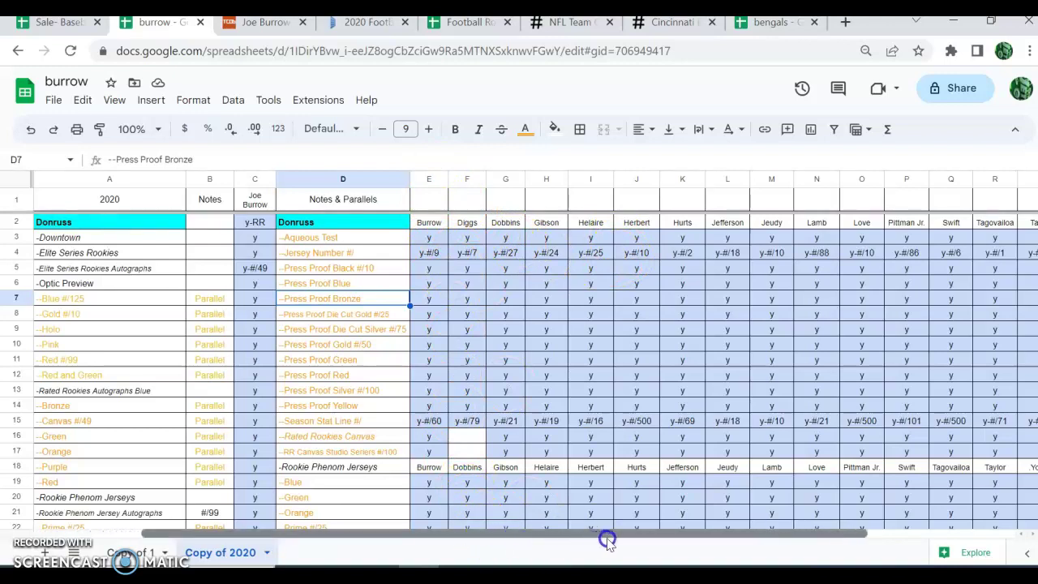
{"action": "left_click_drag", "start_coordinate": [608, 542], "coordinate": [622, 537]}
{"action": "left_click", "coordinate": [312, 222]}
{"action": "left_click_drag", "start_coordinate": [409, 229], "coordinate": [942, 470]}
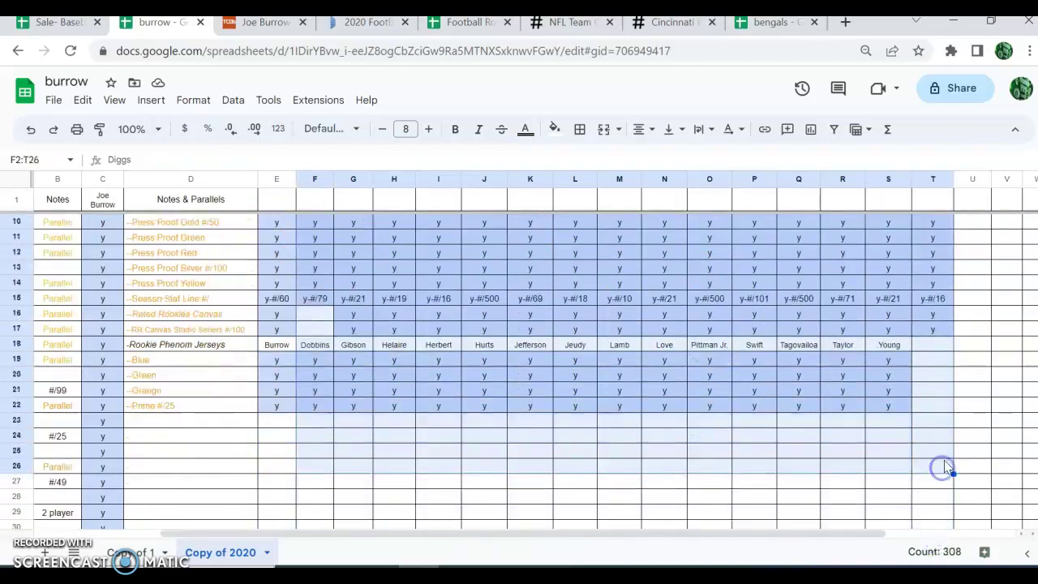
{"action": "key", "text": "Delete"}
{"action": "scroll", "coordinate": [377, 309], "scroll_direction": "up", "scroll_amount": 3}
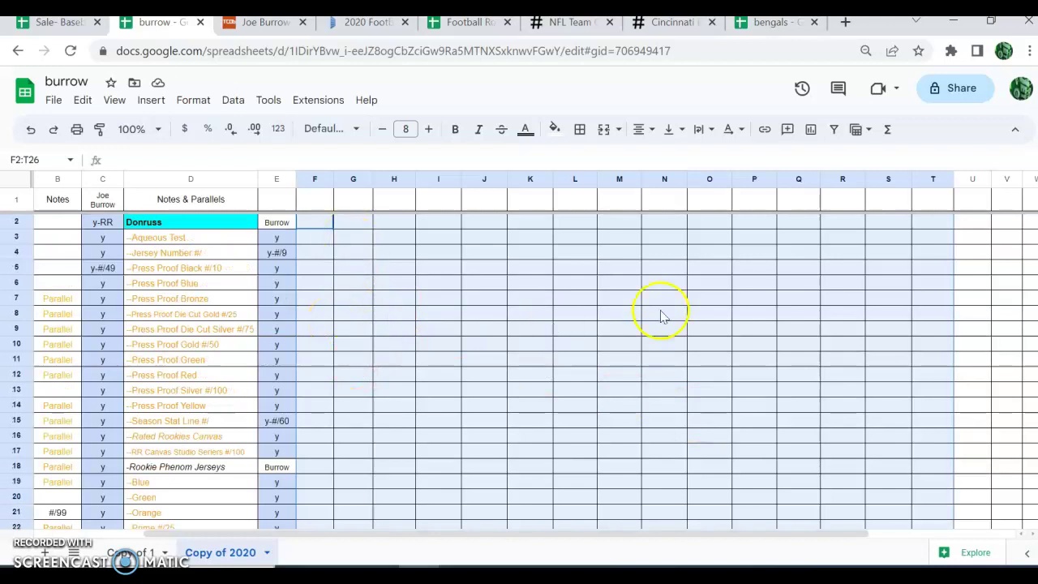
{"action": "left_click_drag", "start_coordinate": [499, 533], "coordinate": [325, 532]}
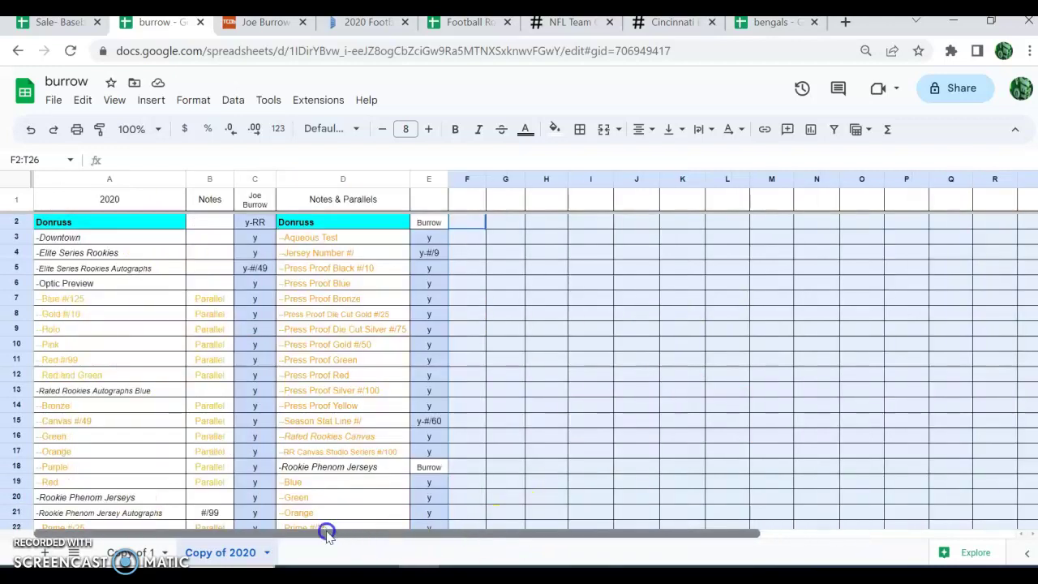
- Format the whole Copy of 2020 sheet in bold size 10 text and widen all columns to fit column A's longest entries
{"action": "left_click", "coordinate": [21, 185]}
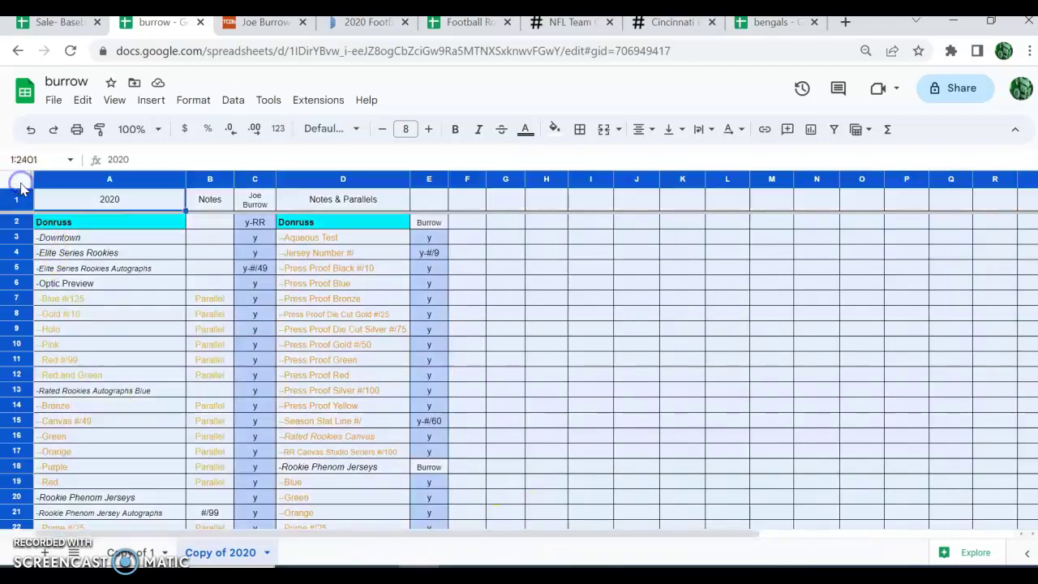
{"action": "left_click", "coordinate": [430, 131]}
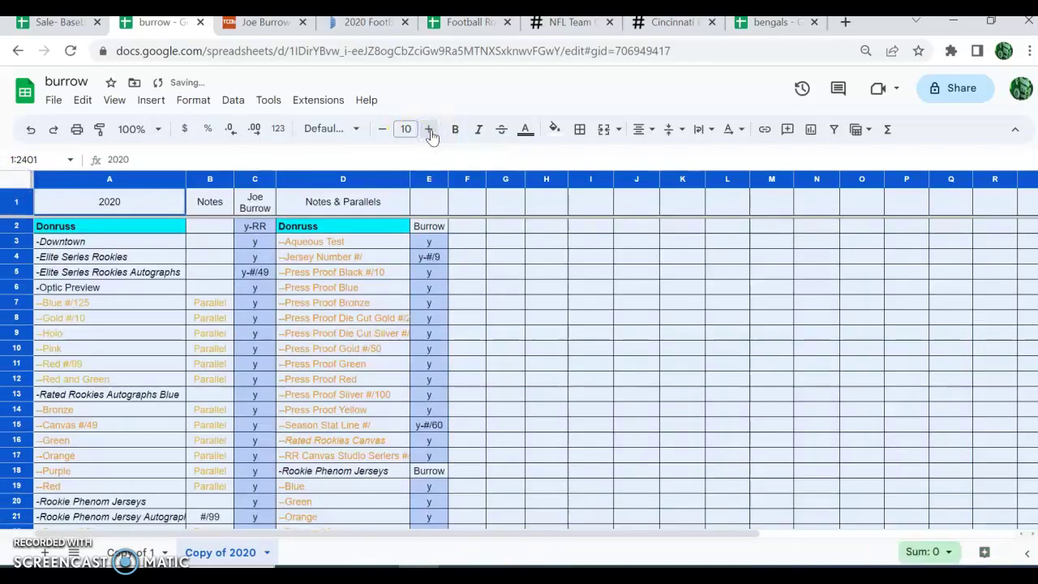
{"action": "left_click", "coordinate": [457, 131]}
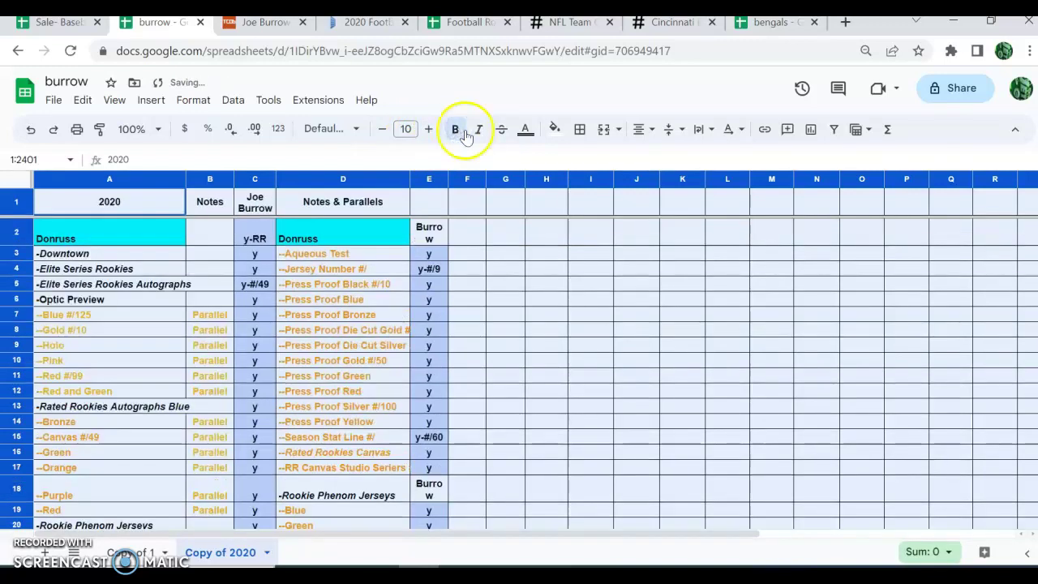
{"action": "left_click_drag", "start_coordinate": [187, 178], "coordinate": [210, 180]}
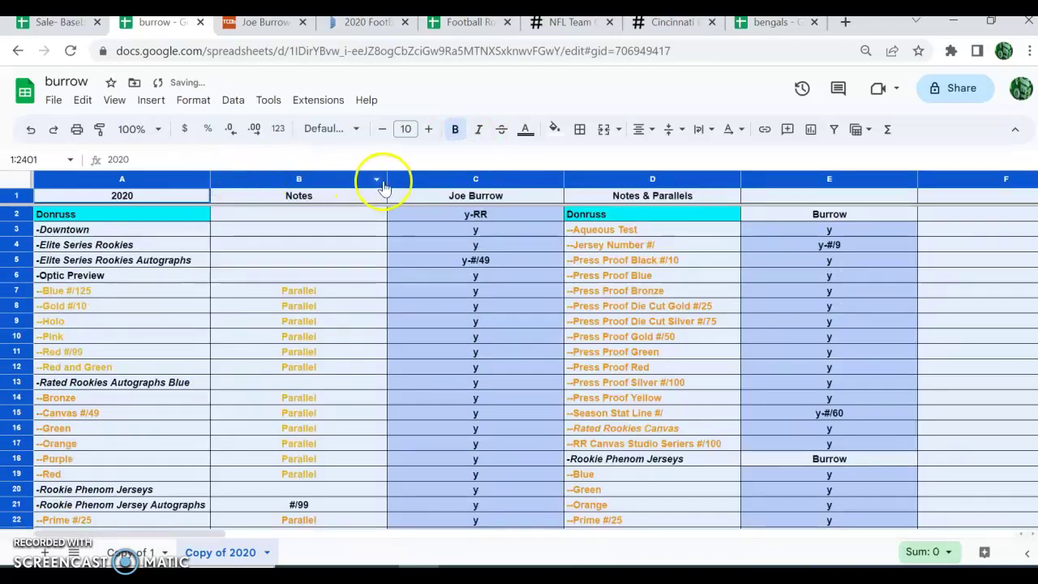
{"action": "left_click", "coordinate": [445, 341]}
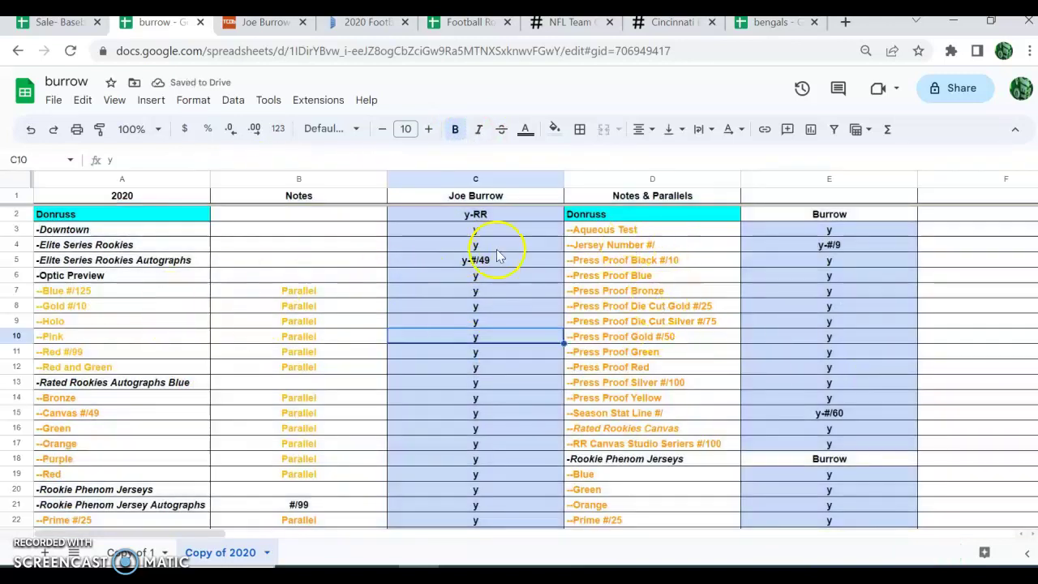
- Give the Donruss set heading in cell A2 a black fill and white text
{"action": "left_click", "coordinate": [107, 214]}
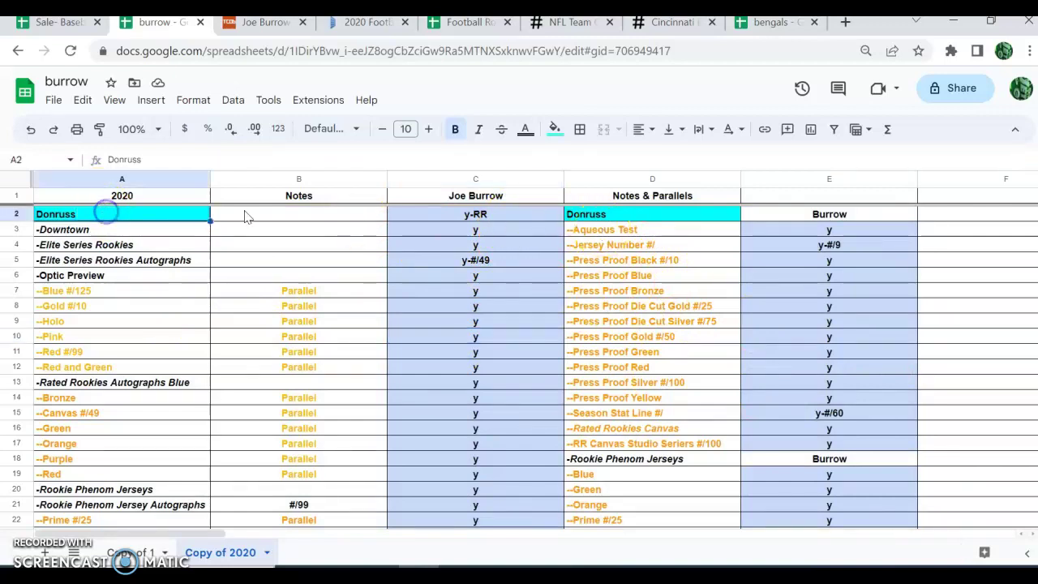
{"action": "left_click", "coordinate": [552, 129]}
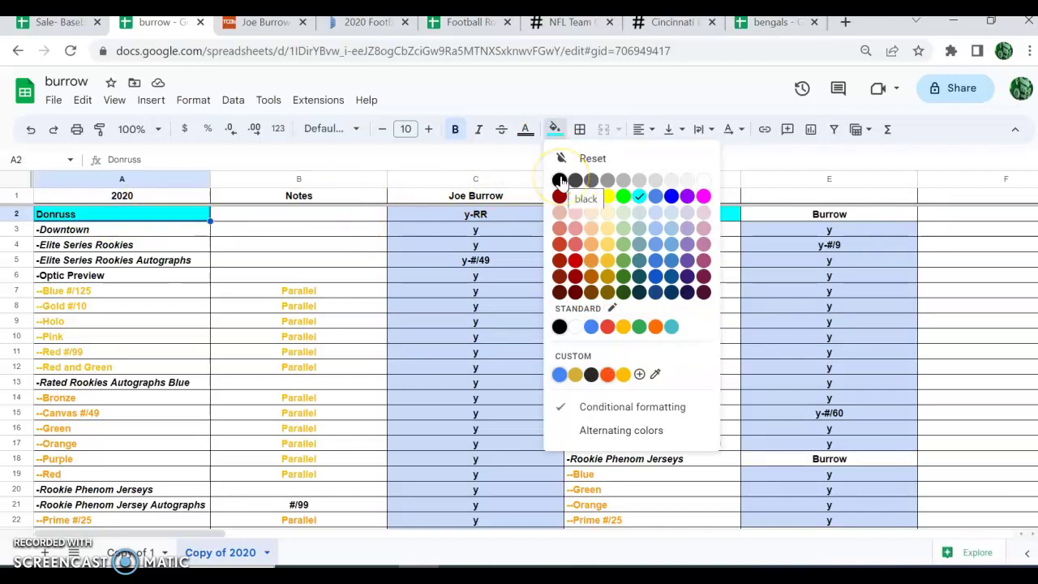
{"action": "left_click", "coordinate": [560, 179]}
{"action": "left_click", "coordinate": [525, 129]}
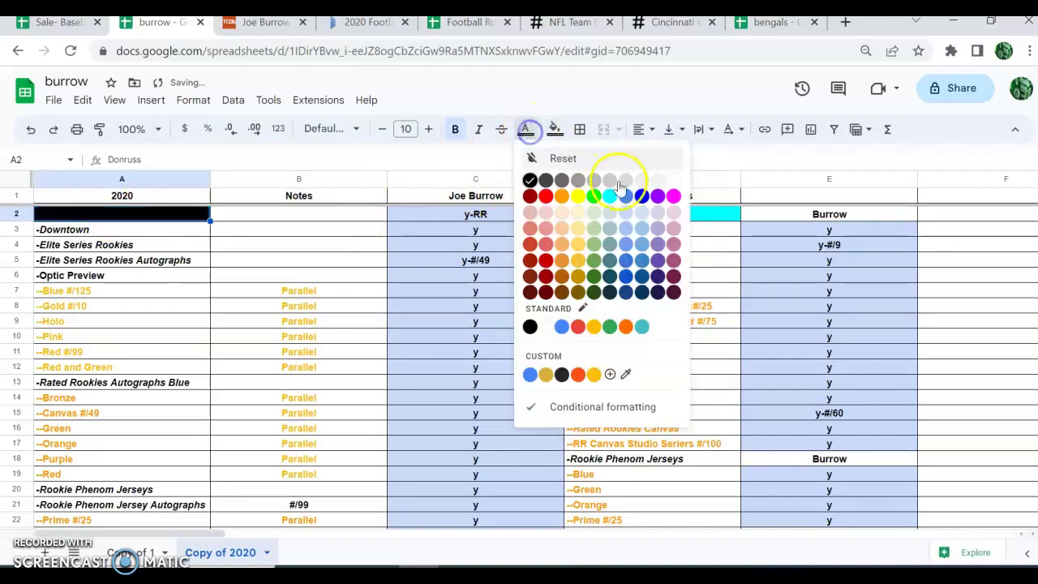
{"action": "left_click", "coordinate": [674, 185]}
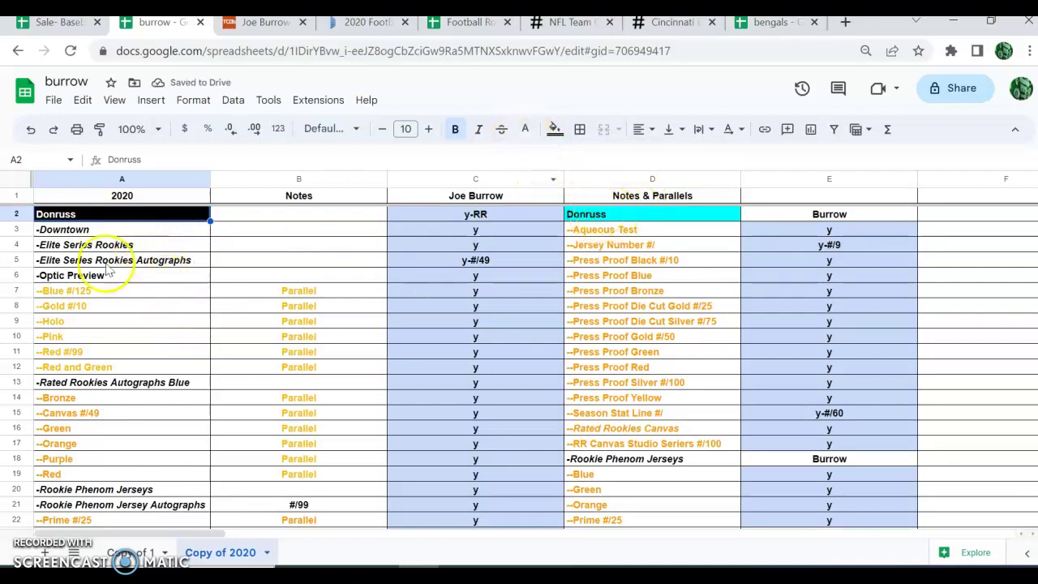
- Set the text colour of the Optic Preview parallels in A7:B12 to the custom Bengals orange
{"action": "left_click_drag", "start_coordinate": [69, 292], "coordinate": [278, 365]}
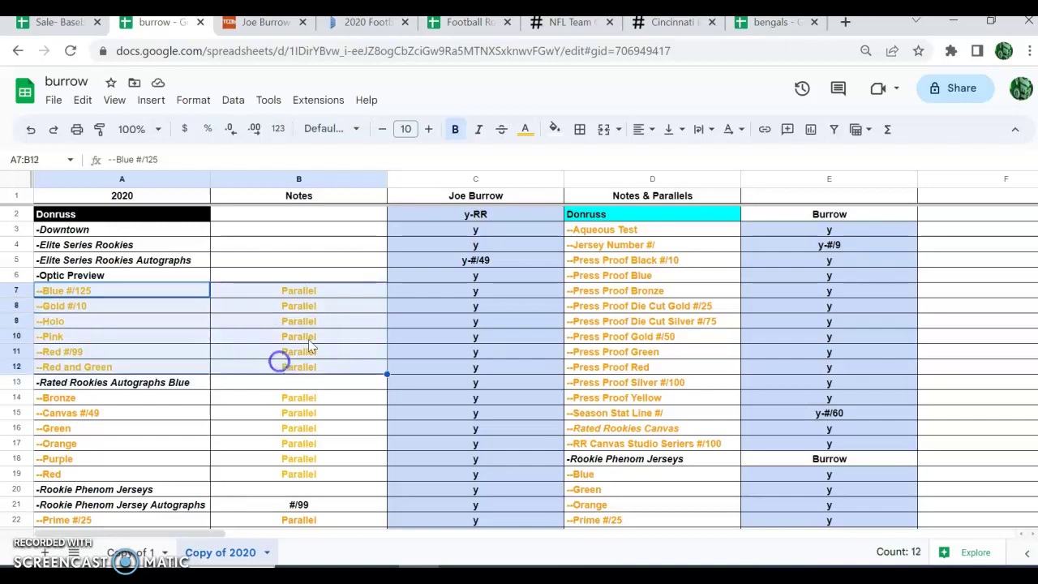
{"action": "left_click", "coordinate": [527, 129]}
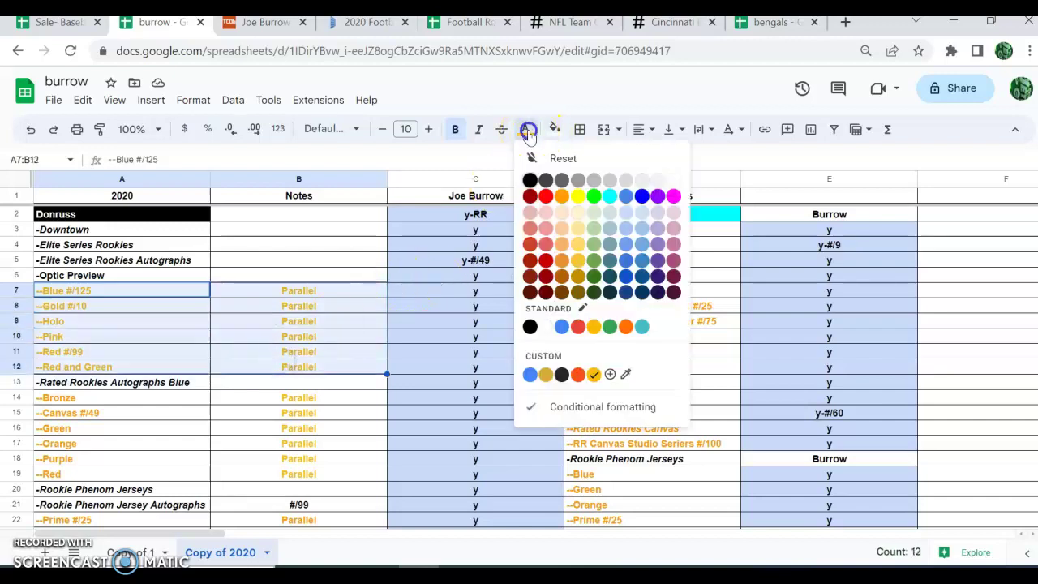
{"action": "left_click", "coordinate": [580, 376]}
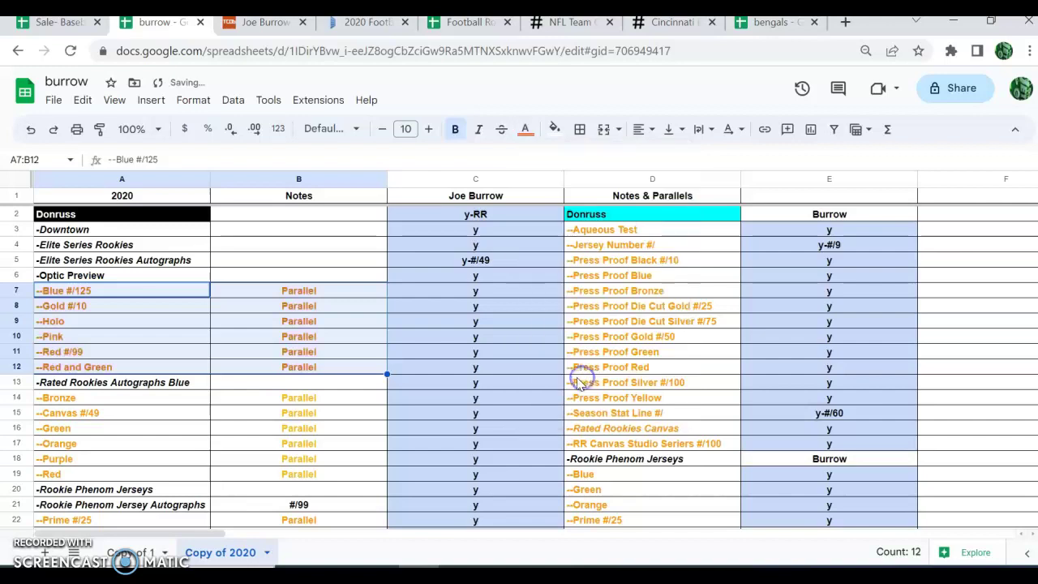
{"action": "left_click", "coordinate": [209, 319]}
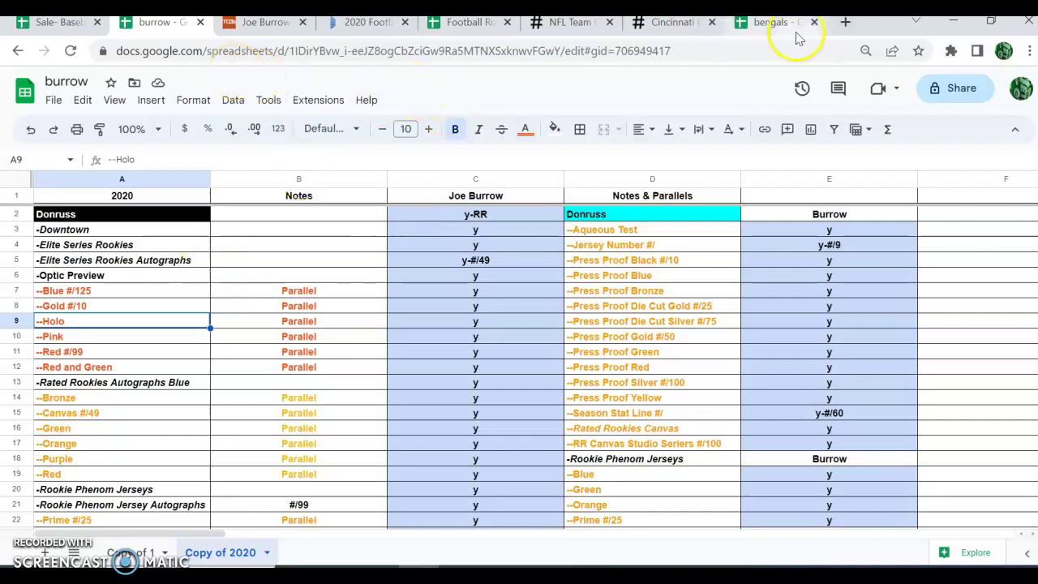
- Switch to the bengals spreadsheet, open its Copy of 2020 sheet and close the burrow spreadsheet
{"action": "left_click_drag", "start_coordinate": [779, 27], "coordinate": [268, 26]}
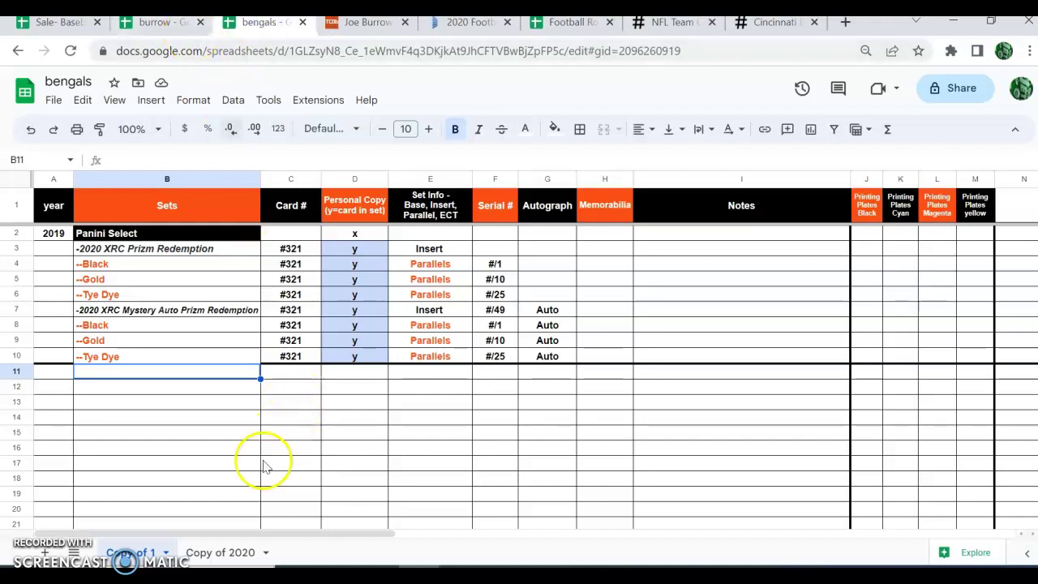
{"action": "left_click", "coordinate": [208, 552]}
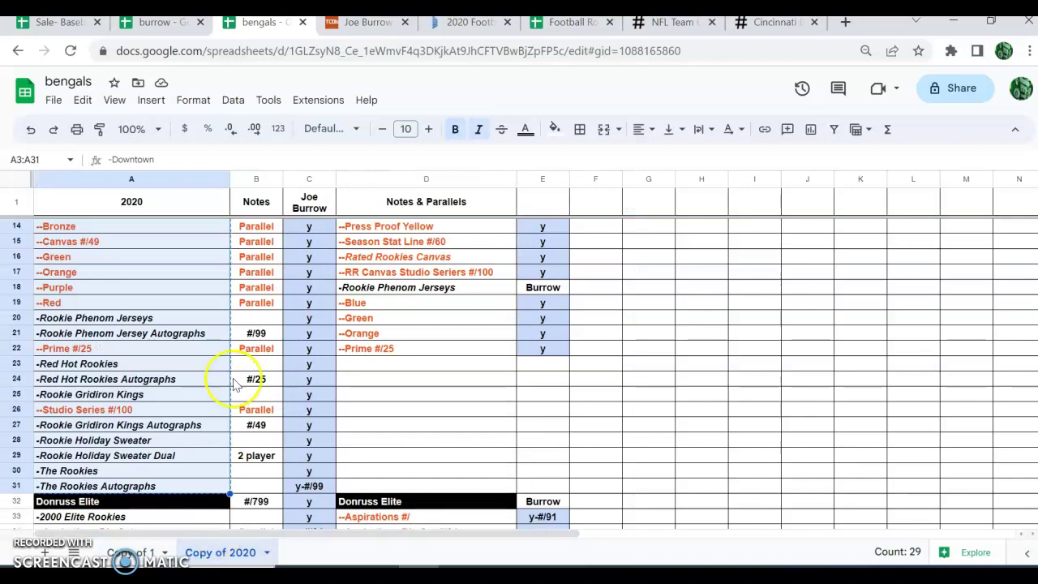
{"action": "left_click", "coordinate": [200, 23]}
- Review the finished Joe Burrow 2020 set and parallel formatting in the bengals spreadsheet, and return to the Copy of 1 sheet
{"action": "scroll", "coordinate": [187, 300], "scroll_direction": "up", "scroll_amount": 4}
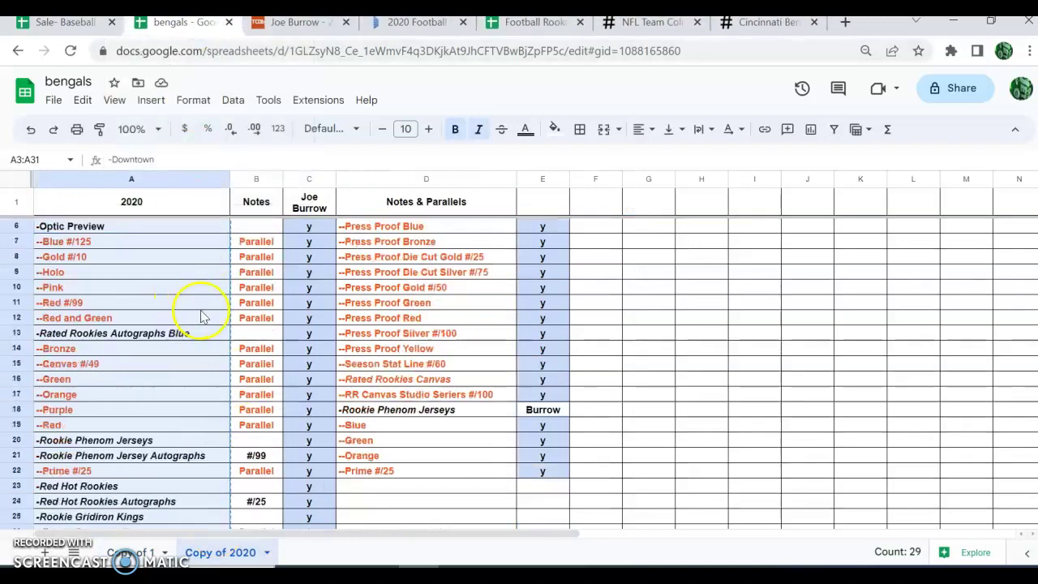
{"action": "scroll", "coordinate": [211, 302], "scroll_direction": "down", "scroll_amount": 11}
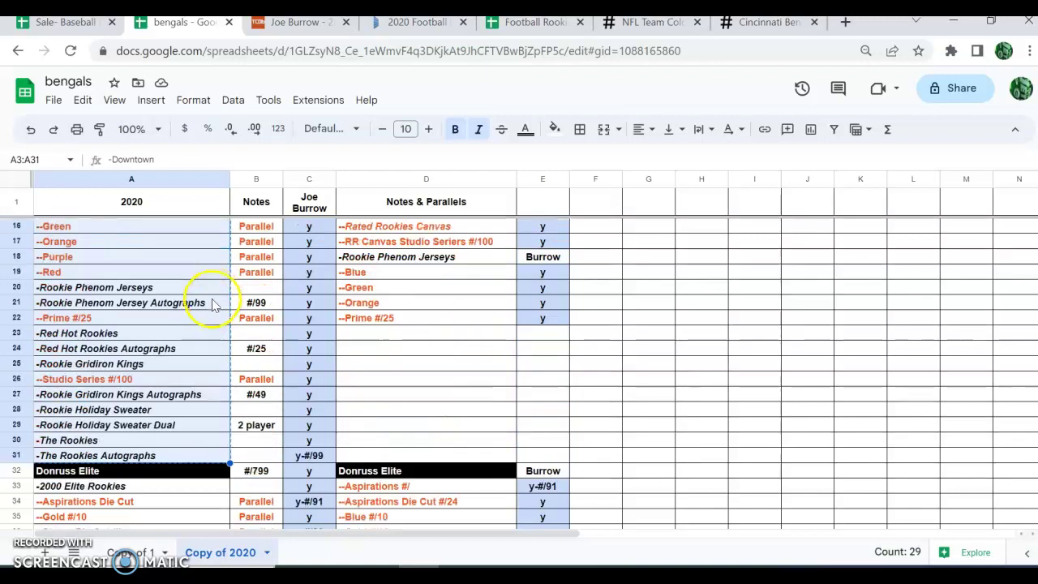
{"action": "scroll", "coordinate": [201, 308], "scroll_direction": "down", "scroll_amount": 8}
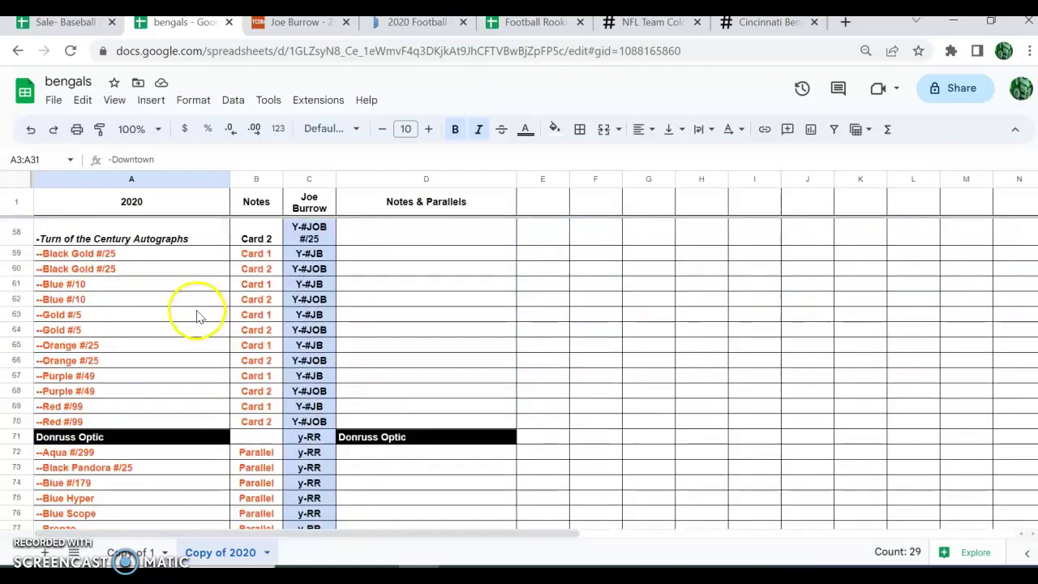
{"action": "scroll", "coordinate": [172, 364], "scroll_direction": "up", "scroll_amount": 18}
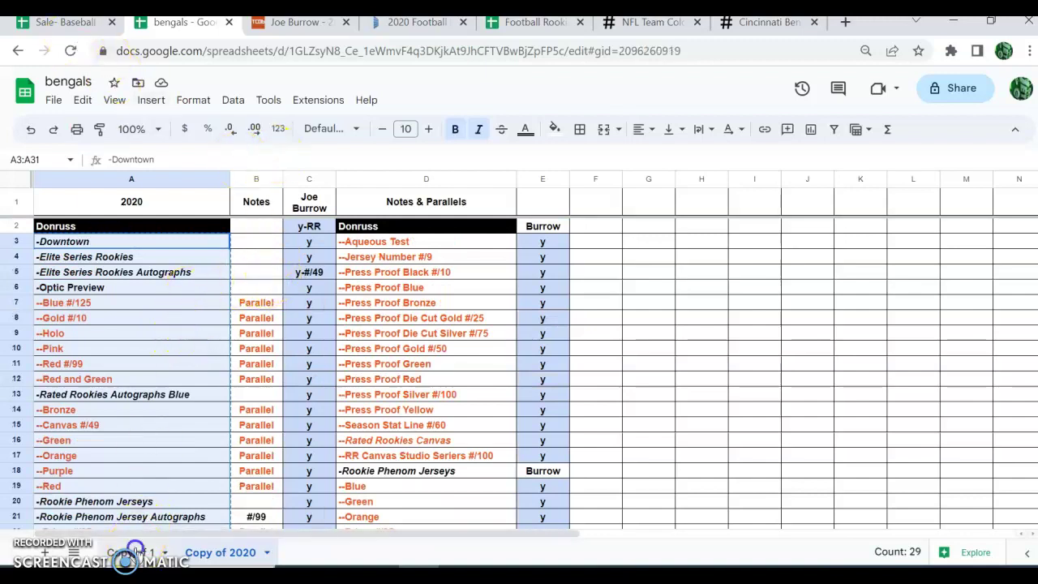
{"action": "left_click", "coordinate": [135, 552]}
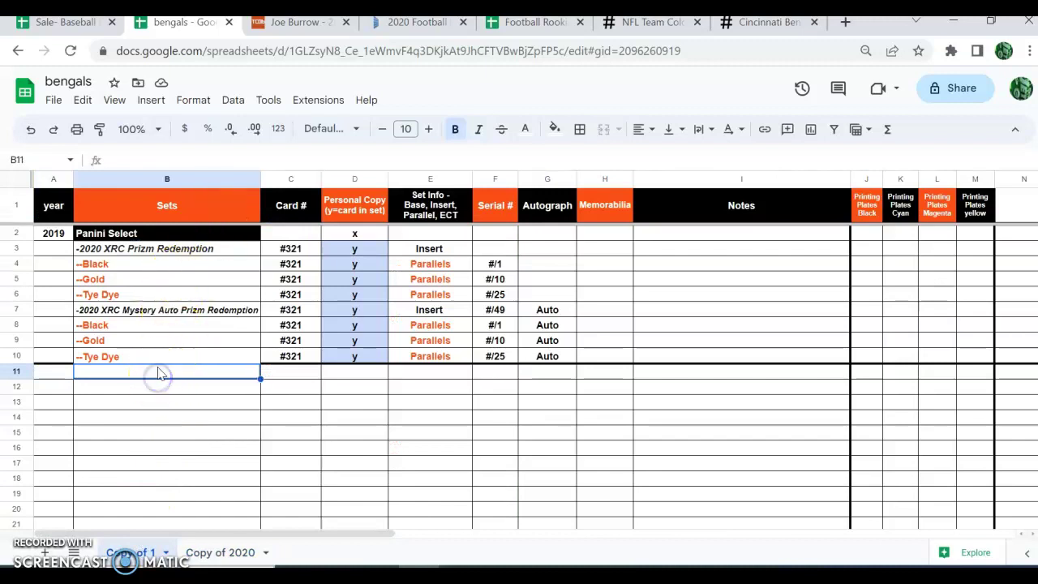
- Examine Joe Burrow's 2020 card listing on Trading Card Database and the 2020 football card sets on Cardboard Connection
{"action": "left_click", "coordinate": [307, 25]}
{"action": "scroll", "coordinate": [267, 280], "scroll_direction": "up", "scroll_amount": 2}
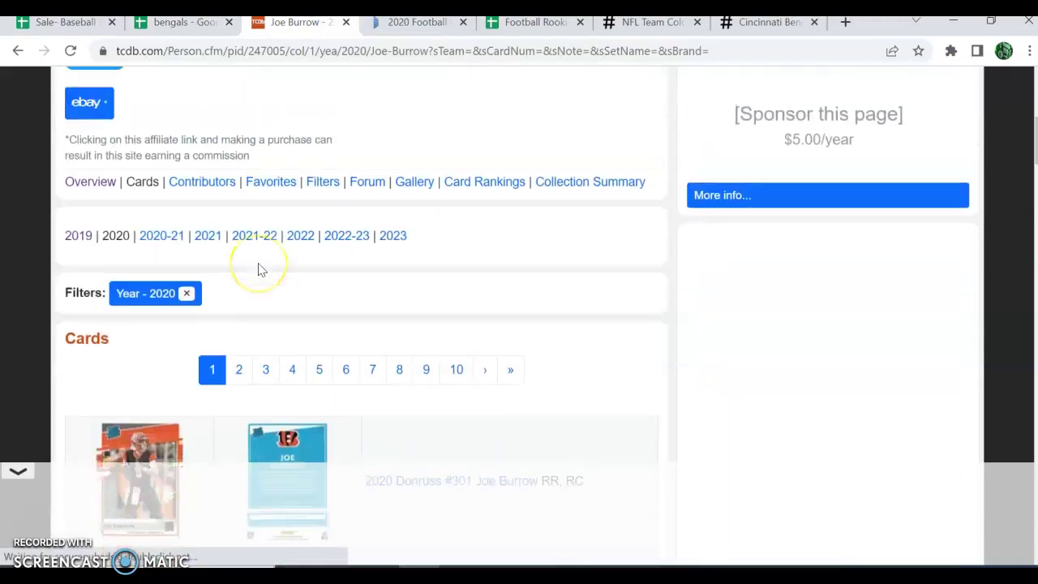
{"action": "scroll", "coordinate": [259, 270], "scroll_direction": "up", "scroll_amount": 4}
{"action": "scroll", "coordinate": [258, 263], "scroll_direction": "up", "scroll_amount": 1}
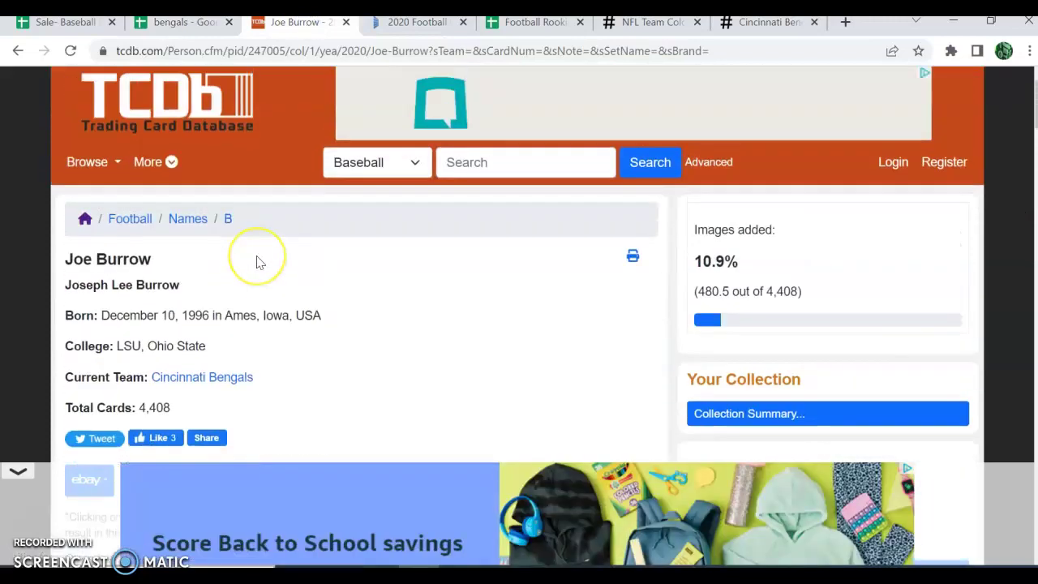
{"action": "scroll", "coordinate": [259, 262], "scroll_direction": "down", "scroll_amount": 6}
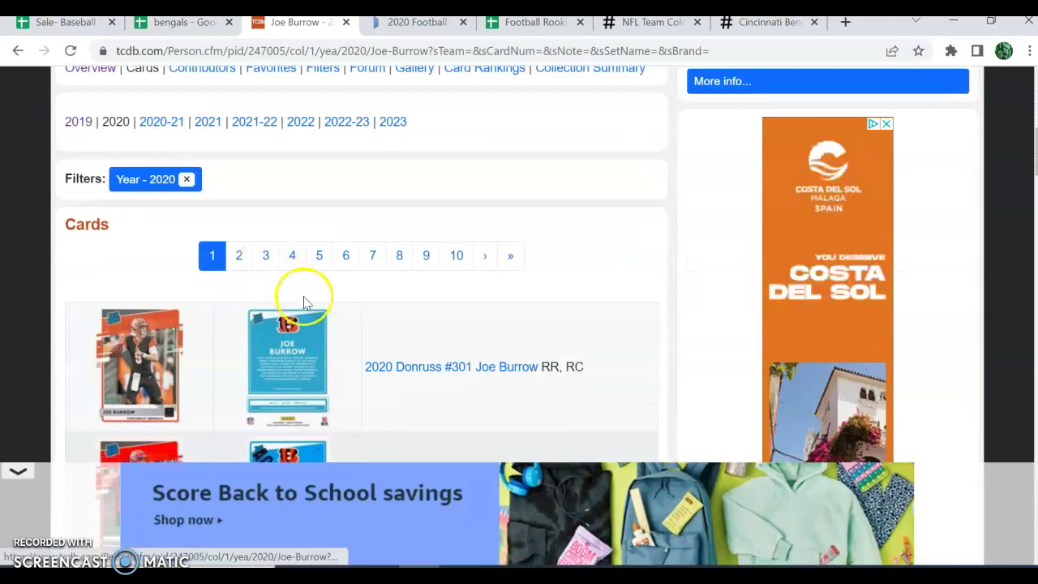
{"action": "scroll", "coordinate": [389, 369], "scroll_direction": "down", "scroll_amount": 1}
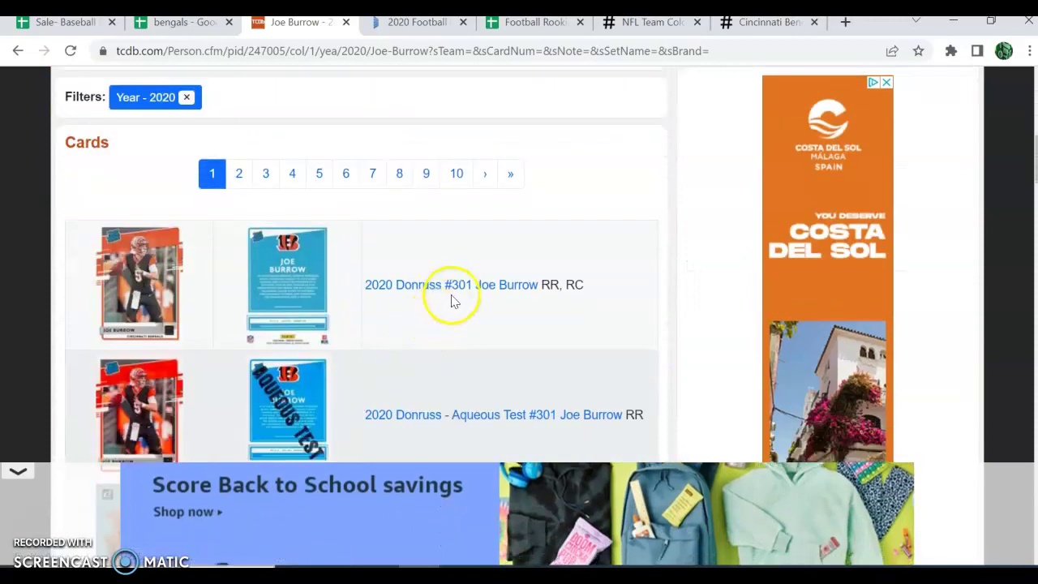
{"action": "left_click", "coordinate": [403, 26]}
{"action": "scroll", "coordinate": [284, 386], "scroll_direction": "down", "scroll_amount": 3}
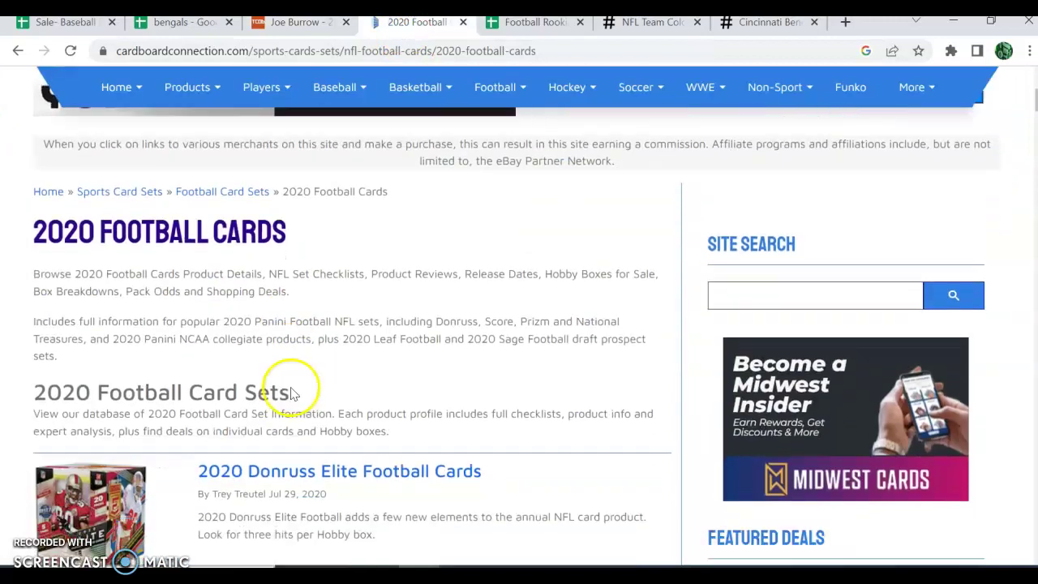
{"action": "left_click", "coordinate": [298, 24]}
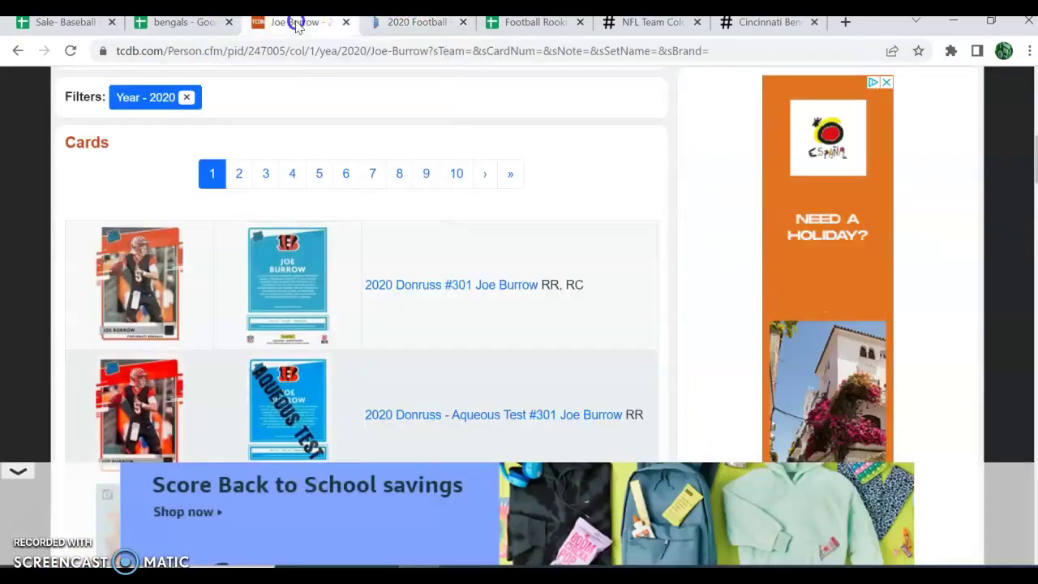
- Return to the bengals checklist and apply a thick black top border to cell B11, completing the divider under the 2019 entries
{"action": "left_click", "coordinate": [199, 24]}
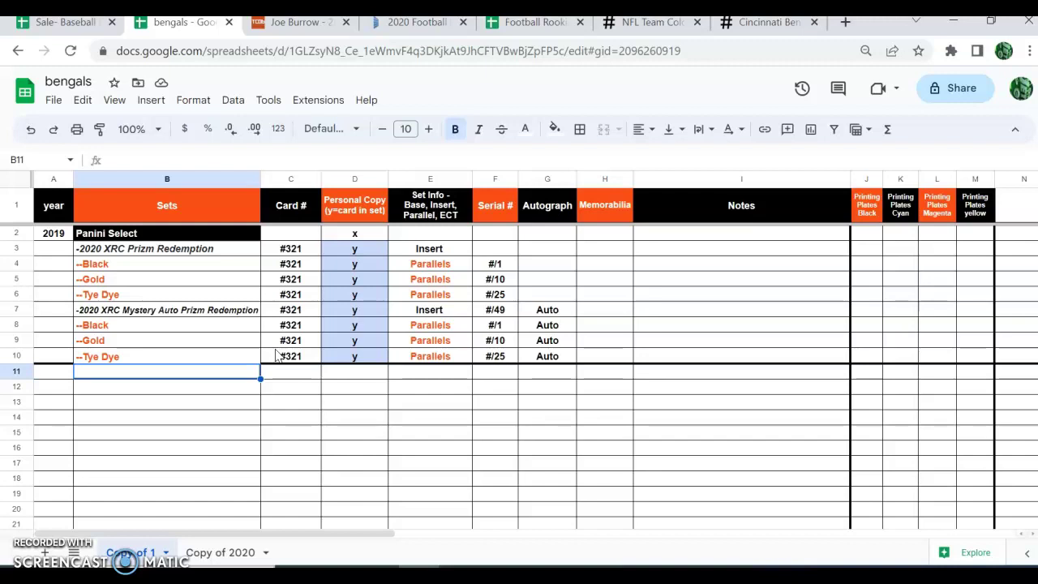
{"action": "left_click", "coordinate": [237, 398]}
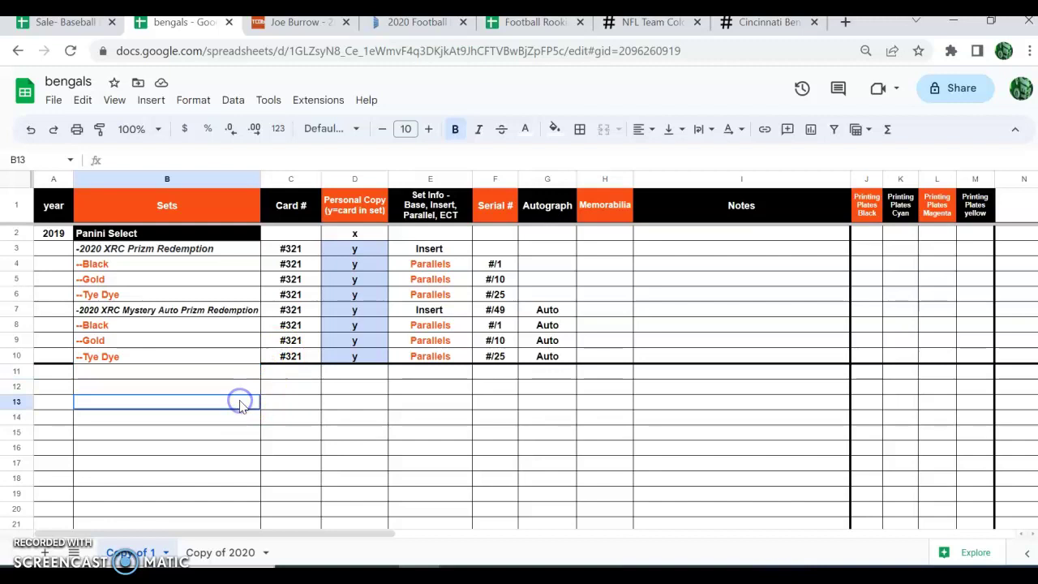
{"action": "left_click", "coordinate": [227, 378]}
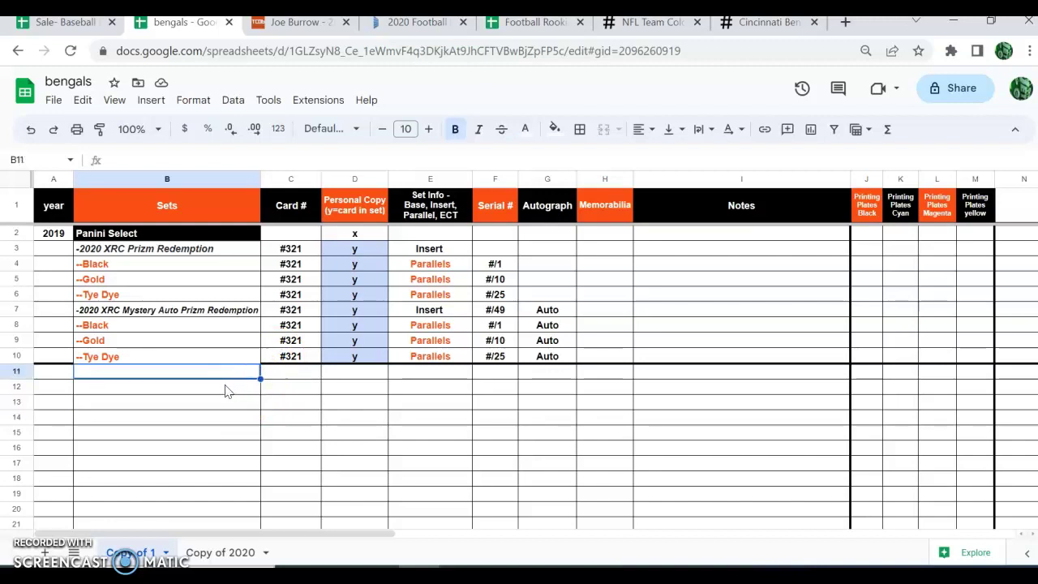
{"action": "left_click", "coordinate": [580, 132]}
{"action": "left_click", "coordinate": [611, 185]}
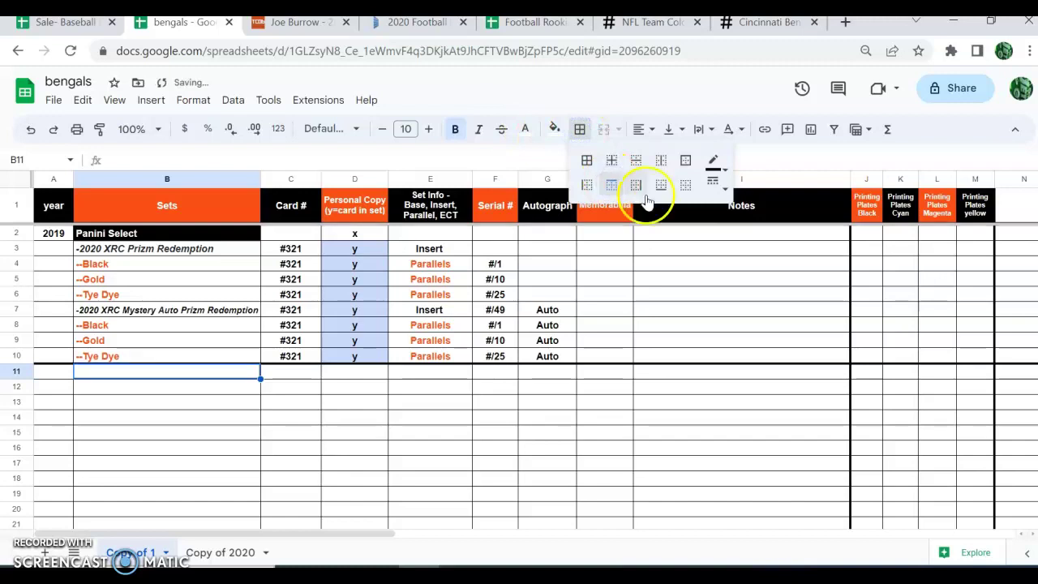
{"action": "left_click", "coordinate": [150, 452]}
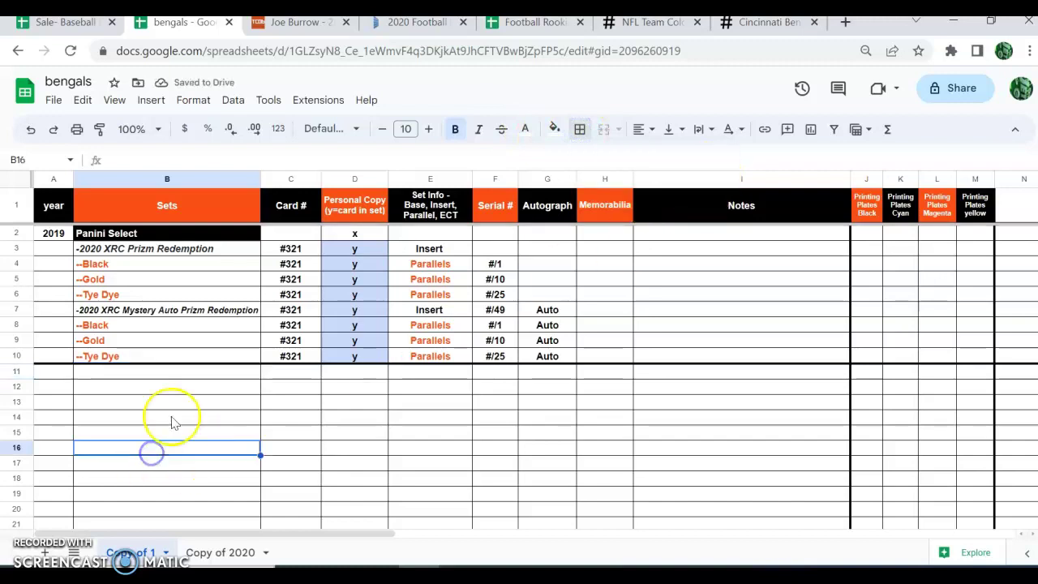
- Check the 2020 listing on Trading Card Database, and copy the Donruss list D2:D17 from Copy of 2020 into Copy of 1 at B11
{"action": "left_click", "coordinate": [158, 373]}
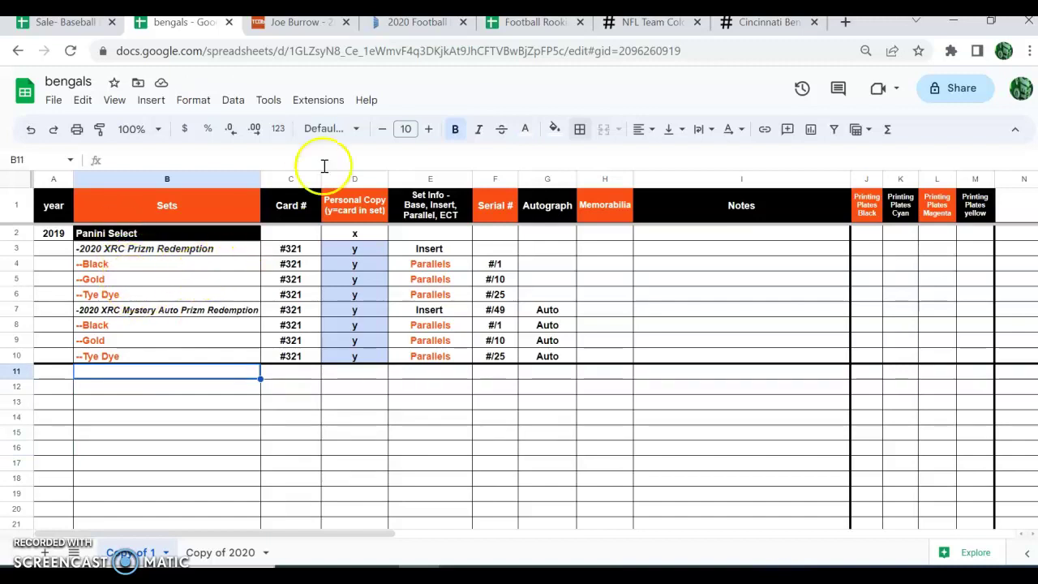
{"action": "left_click", "coordinate": [314, 27]}
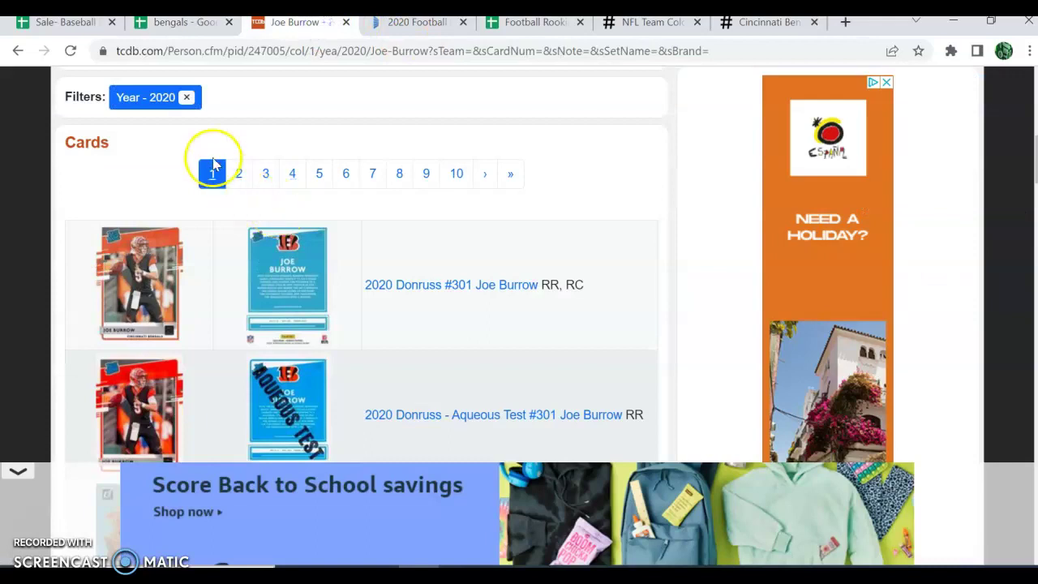
{"action": "scroll", "coordinate": [199, 166], "scroll_direction": "up", "scroll_amount": 1}
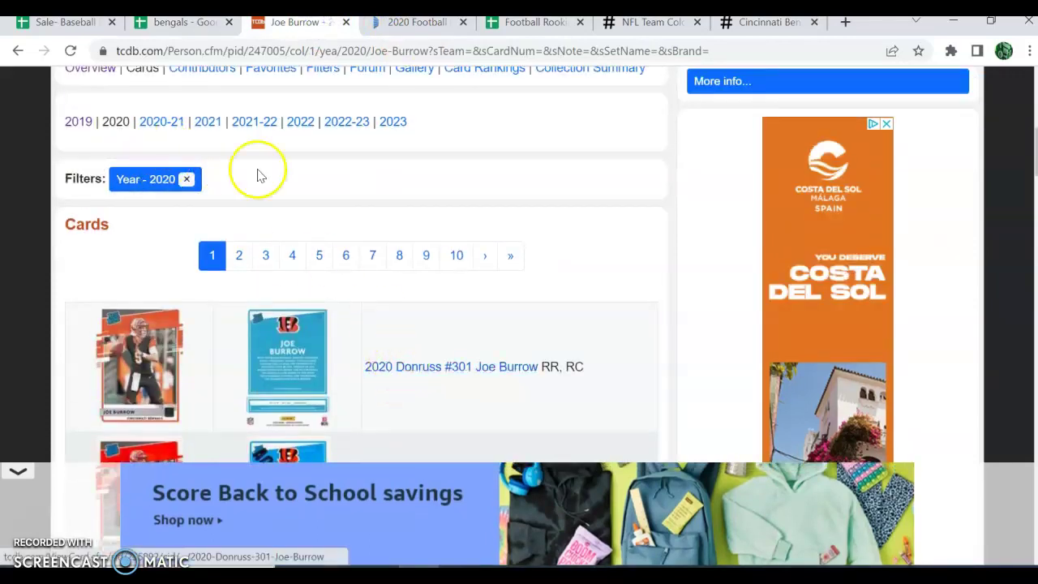
{"action": "left_click", "coordinate": [189, 30]}
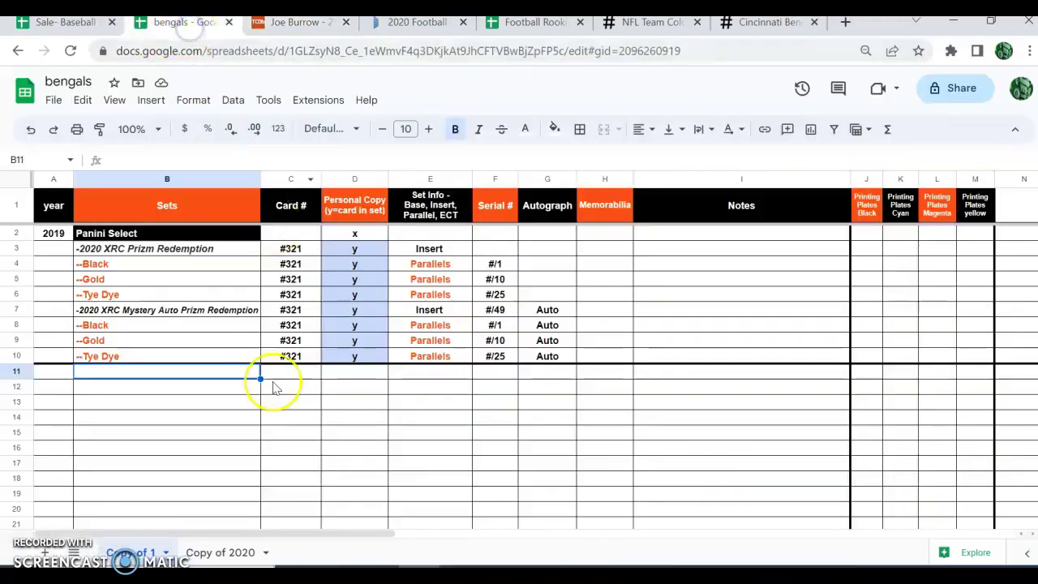
{"action": "left_click", "coordinate": [224, 551]}
{"action": "left_click", "coordinate": [367, 229]}
{"action": "left_click_drag", "start_coordinate": [367, 244], "coordinate": [379, 458]}
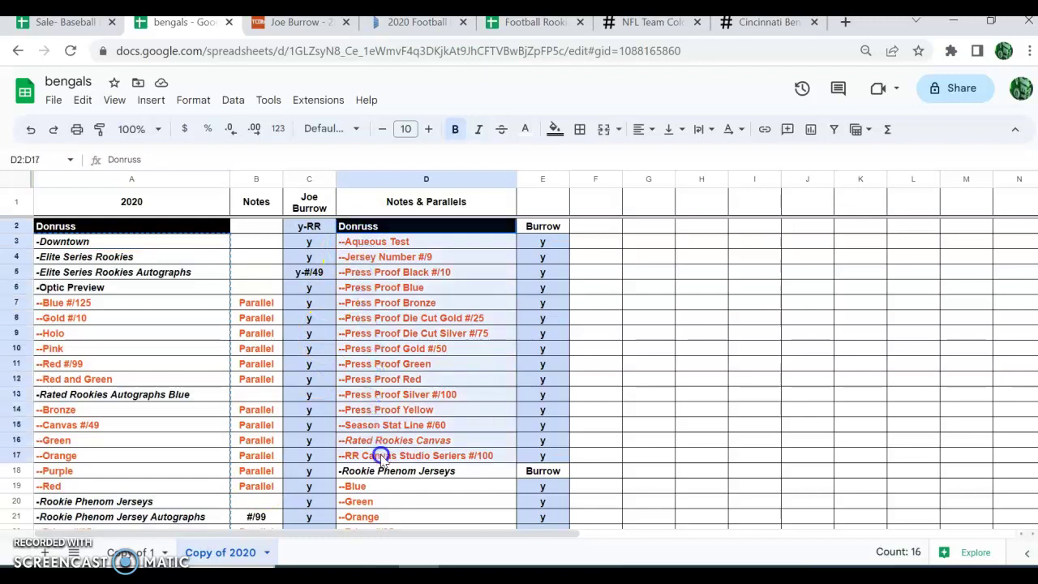
{"action": "right_click", "coordinate": [380, 458]}
{"action": "left_click", "coordinate": [434, 168]}
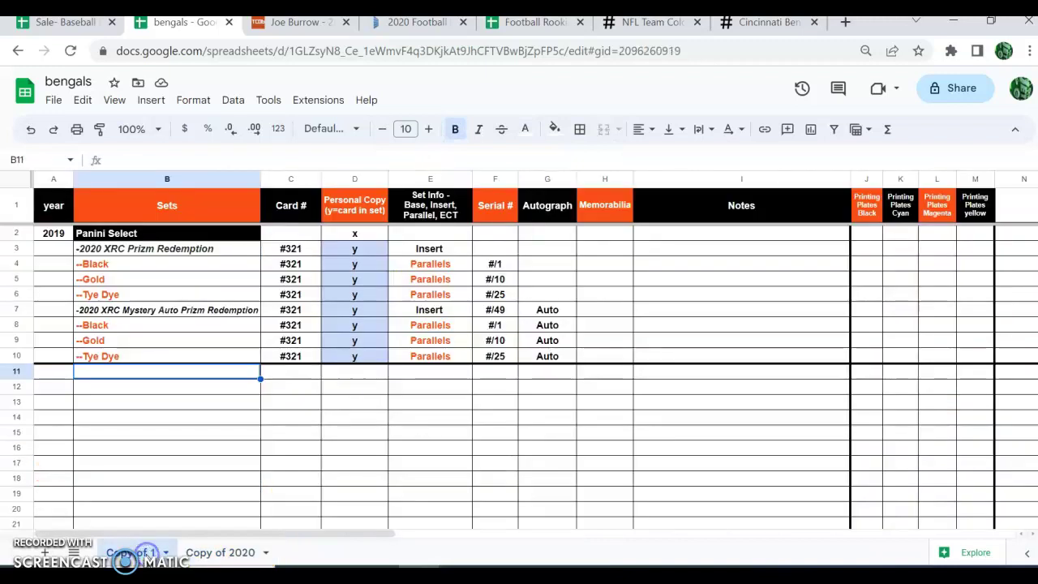
{"action": "left_click", "coordinate": [146, 553]}
{"action": "right_click", "coordinate": [107, 373]}
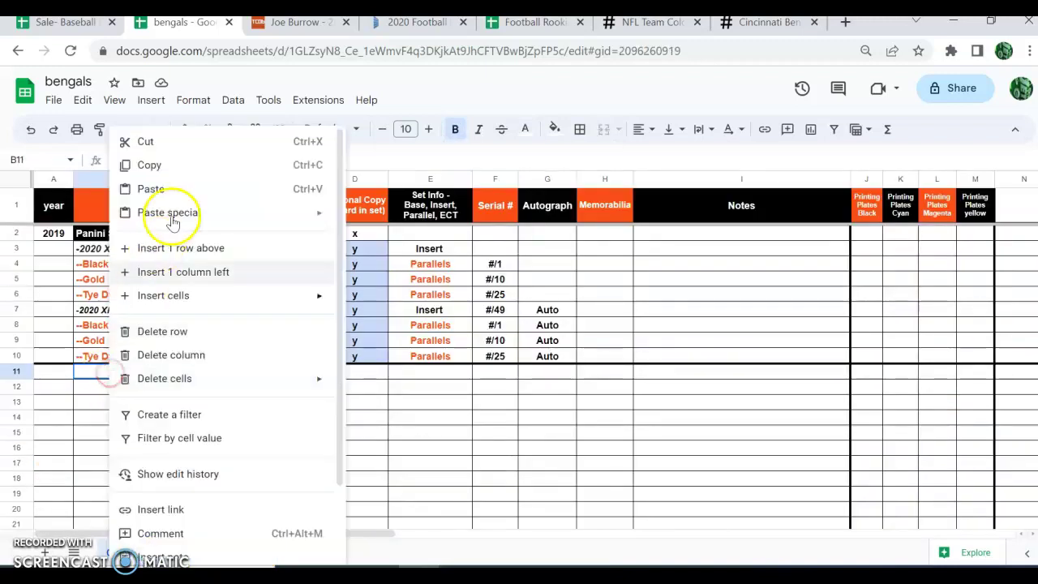
{"action": "left_click", "coordinate": [158, 187]}
- Fill in the Donruss row 11 with year 2020, card number #301, personal copy y and set info Base
{"action": "left_click", "coordinate": [55, 377]}
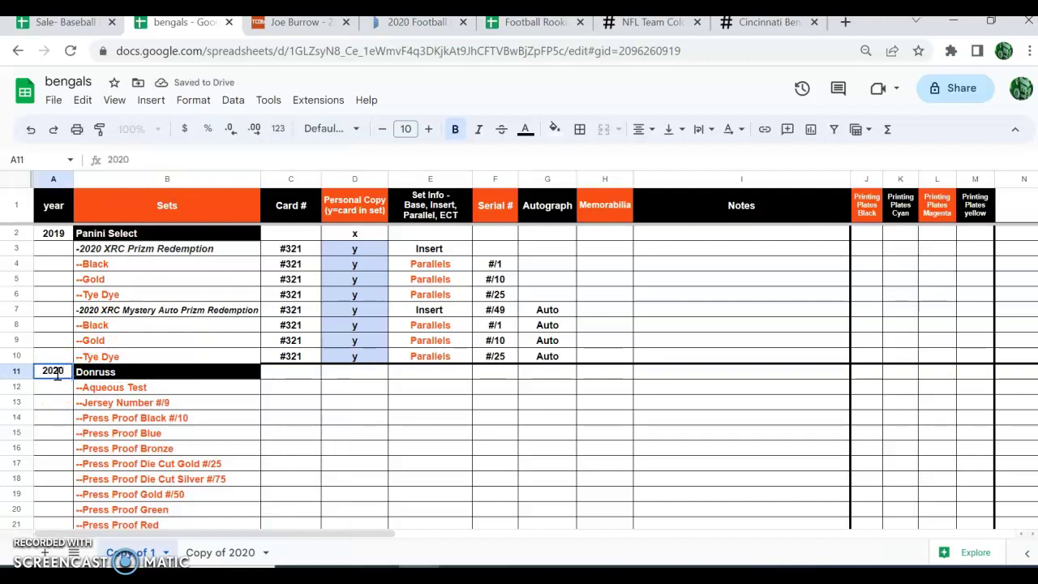
{"action": "left_click", "coordinate": [280, 374]}
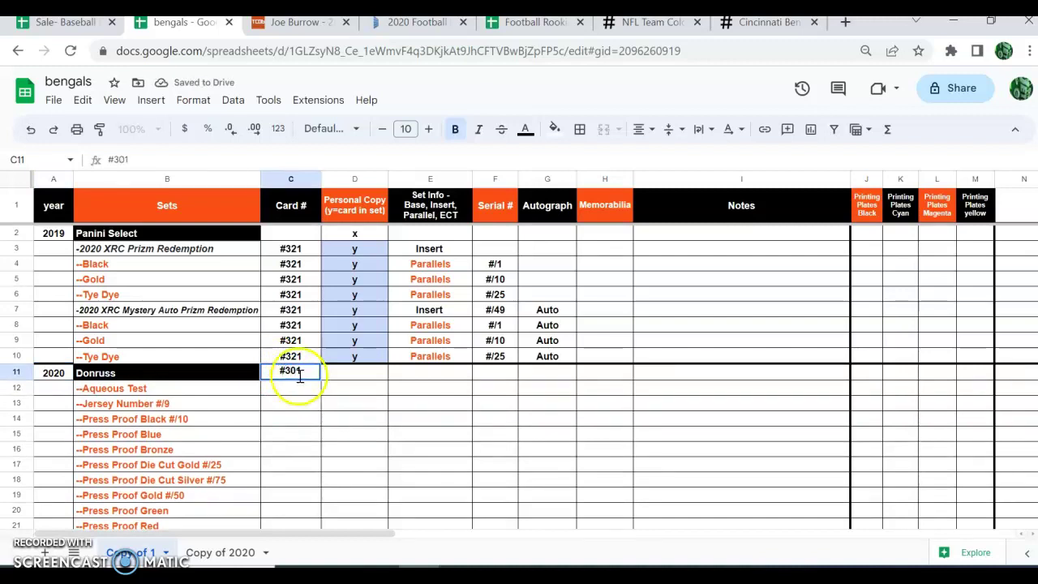
{"action": "left_click", "coordinate": [348, 380]}
{"action": "type", "text": "y"}
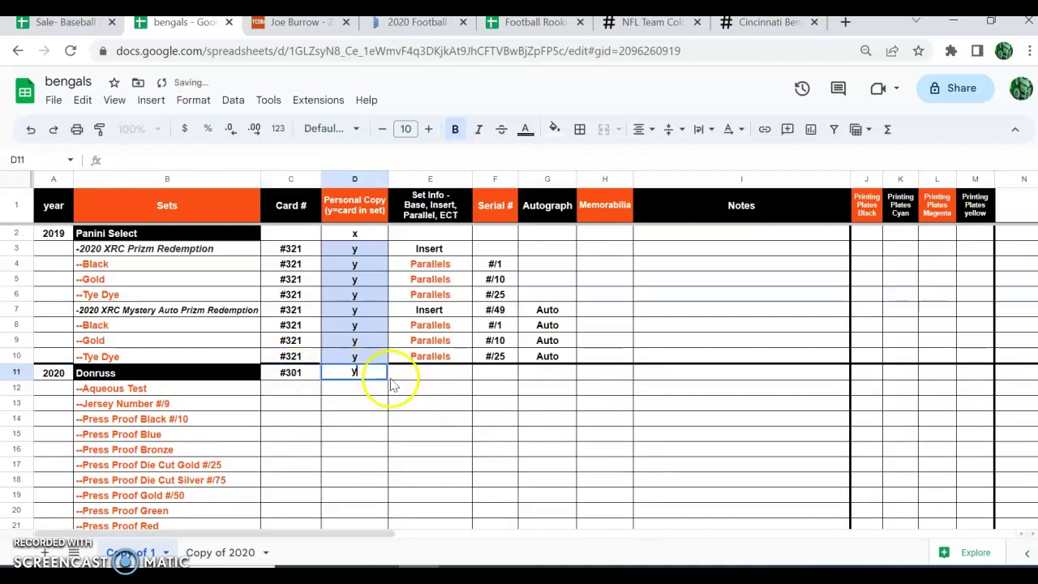
{"action": "left_click", "coordinate": [423, 371]}
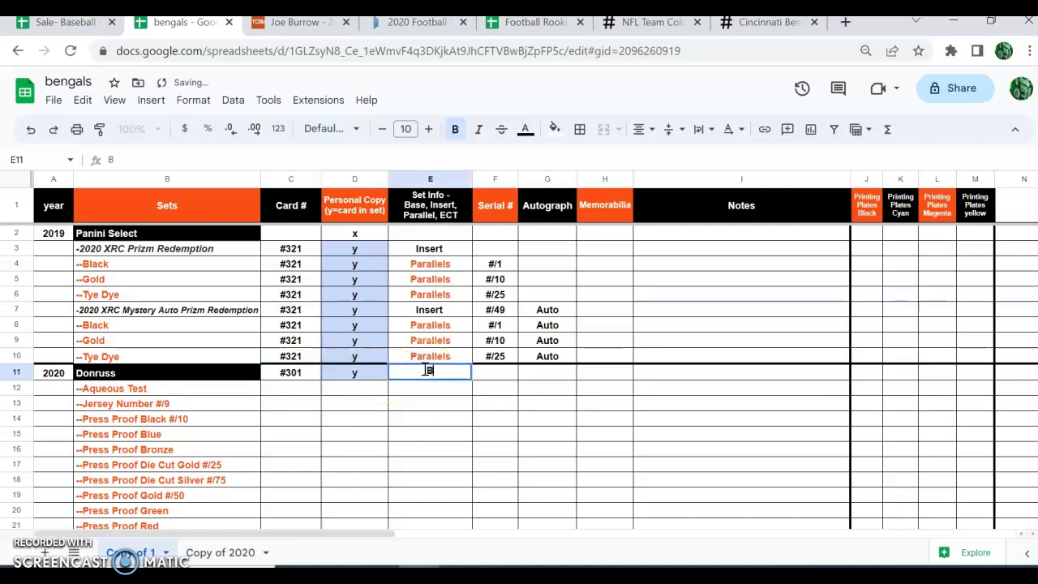
- Fill in the Aqueous Test row with card number #301, personal copy y and the orange Parallels label copied from E9
{"action": "left_click", "coordinate": [301, 390]}
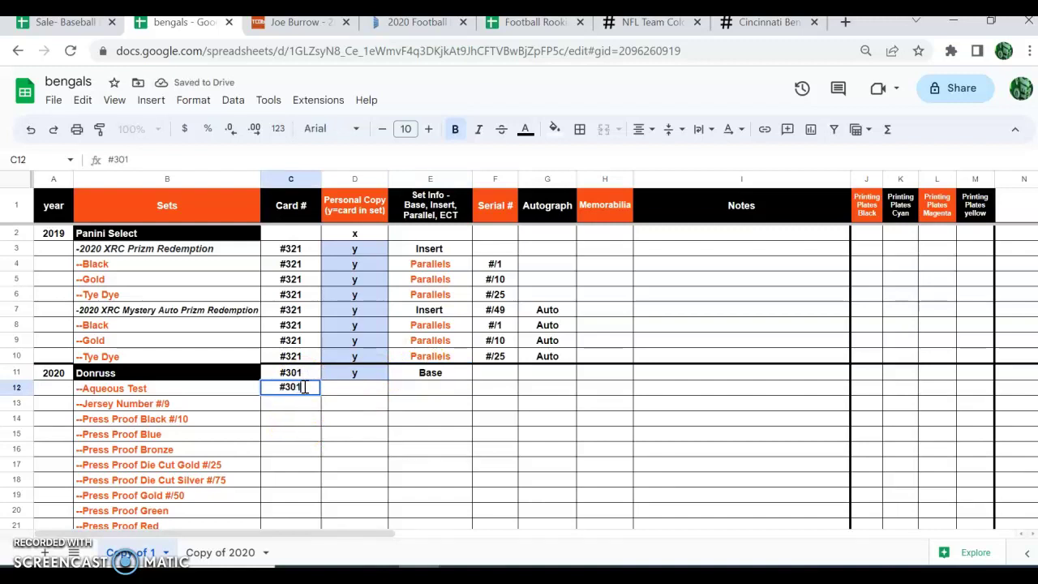
{"action": "key", "text": "Tab"}
{"action": "type", "text": "y"}
{"action": "key", "text": "Tab"}
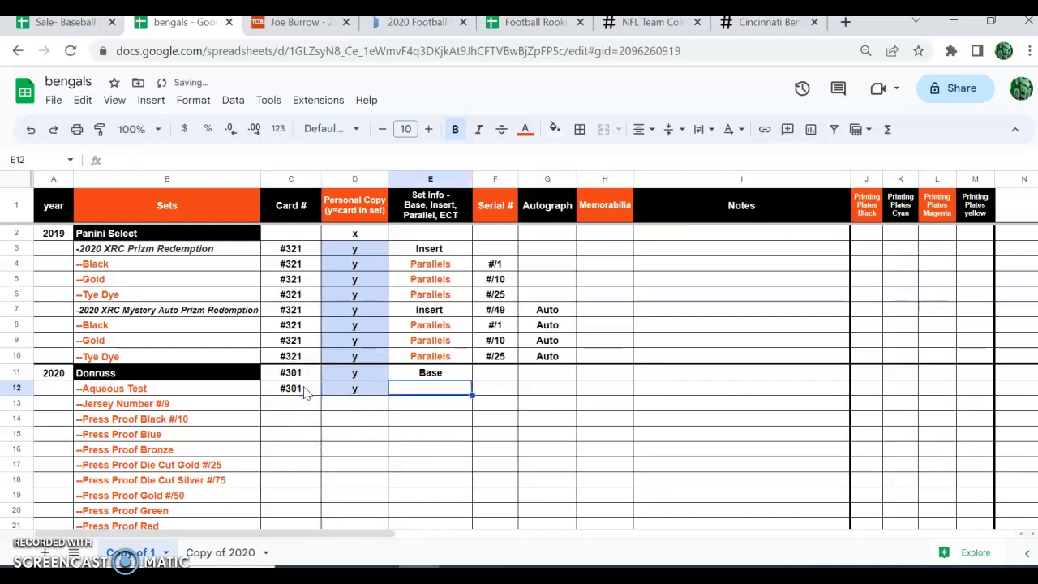
{"action": "left_click", "coordinate": [430, 340]}
{"action": "right_click", "coordinate": [430, 341]}
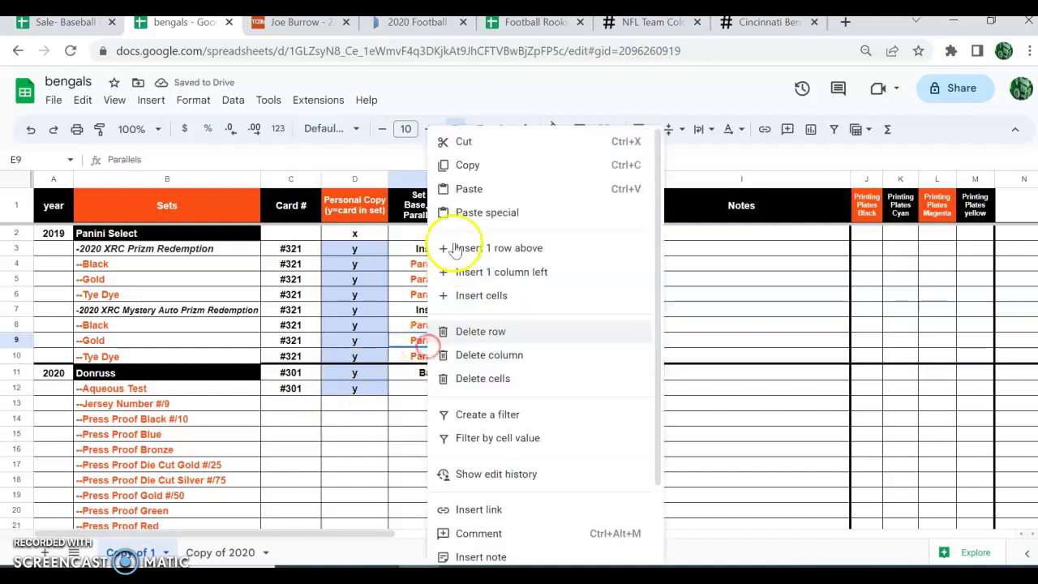
{"action": "left_click", "coordinate": [469, 166]}
{"action": "left_click", "coordinate": [425, 388]}
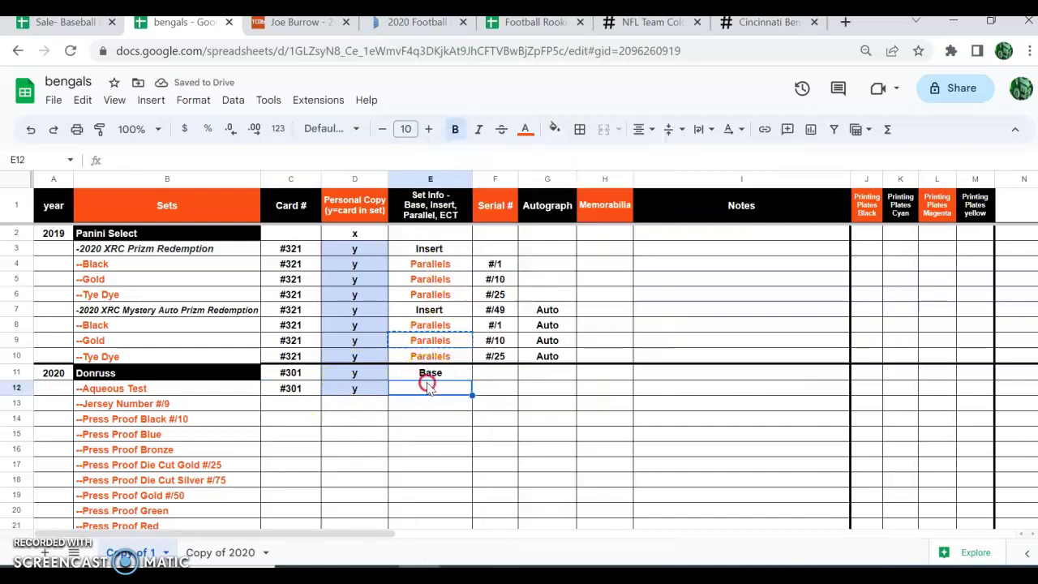
{"action": "right_click", "coordinate": [425, 388]}
{"action": "left_click", "coordinate": [456, 189]}
- Copy the Aqueous Test row's card number, personal copy and set info to the remaining Donruss parallels, C13:E26
{"action": "left_click_drag", "start_coordinate": [294, 389], "coordinate": [405, 394]}
{"action": "right_click", "coordinate": [415, 370]}
{"action": "left_click", "coordinate": [459, 169]}
{"action": "left_click_drag", "start_coordinate": [295, 408], "coordinate": [292, 487]}
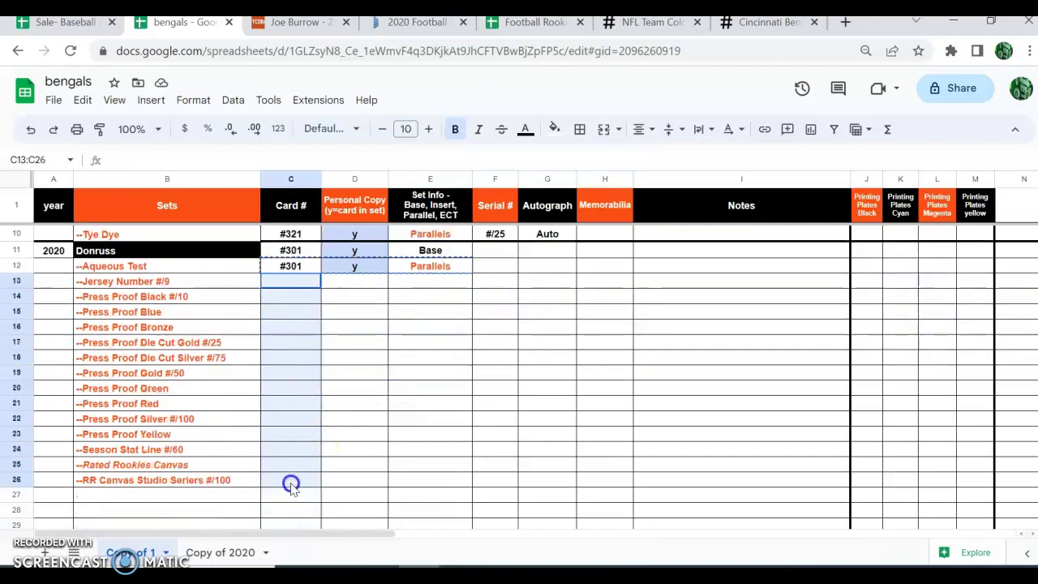
{"action": "right_click", "coordinate": [290, 483]}
{"action": "left_click", "coordinate": [350, 195]}
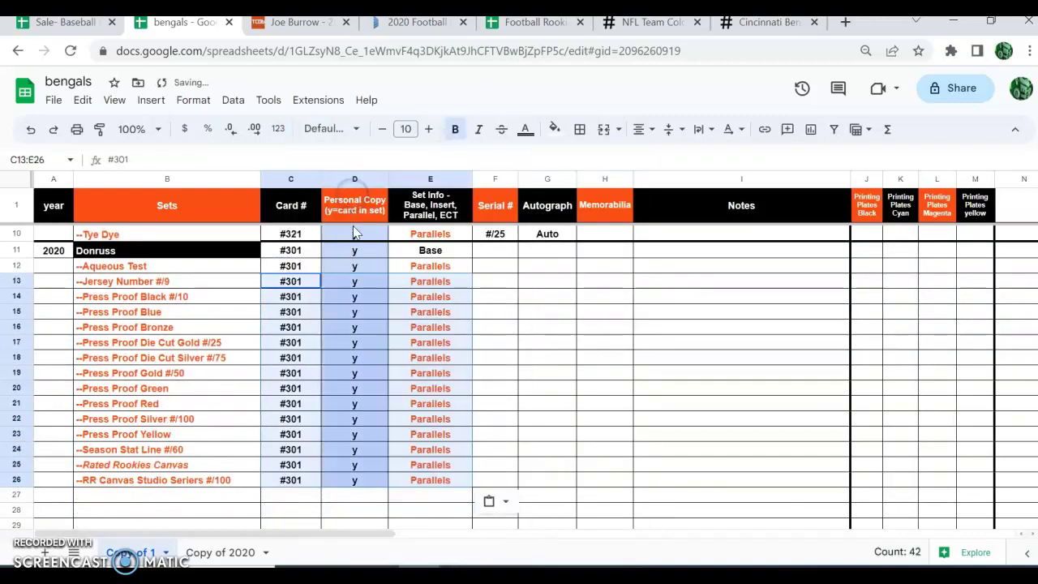
- Enter serial numbers #/9 for Jersey Number, #10 for Press Proof Black, #/25 and #/75 for Die Cut Gold and Silver, and #/50 for Gold
{"action": "scroll", "coordinate": [292, 382], "scroll_direction": "up", "scroll_amount": 2}
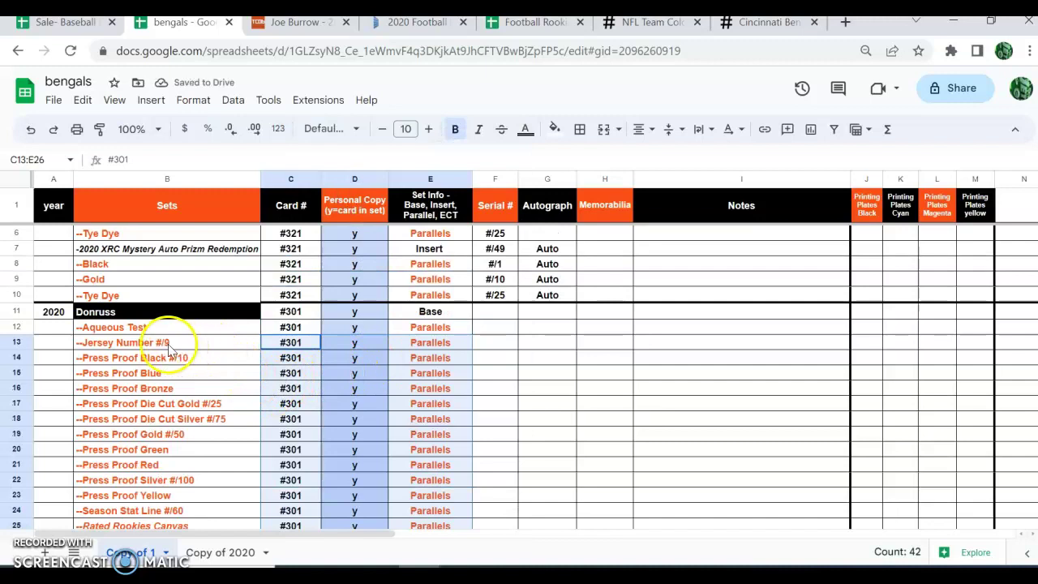
{"action": "scroll", "coordinate": [203, 434], "scroll_direction": "down", "scroll_amount": 2}
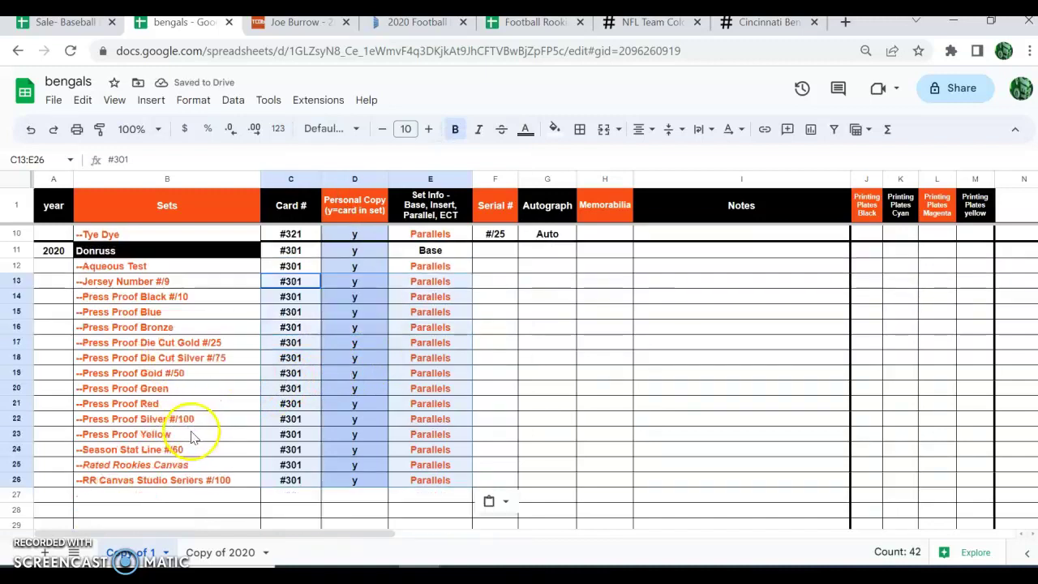
{"action": "left_click", "coordinate": [503, 281]}
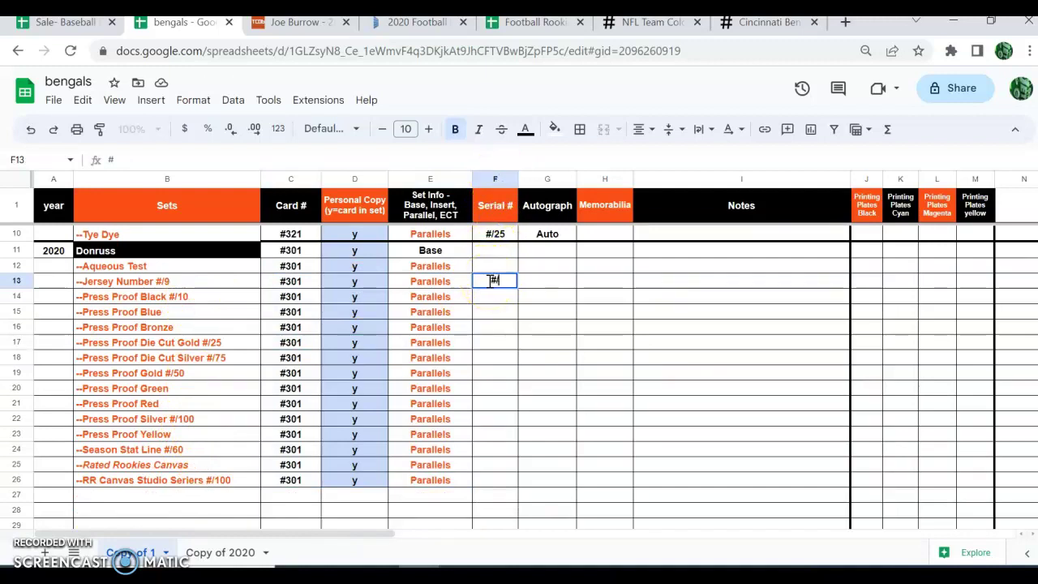
{"action": "key", "text": "Return"}
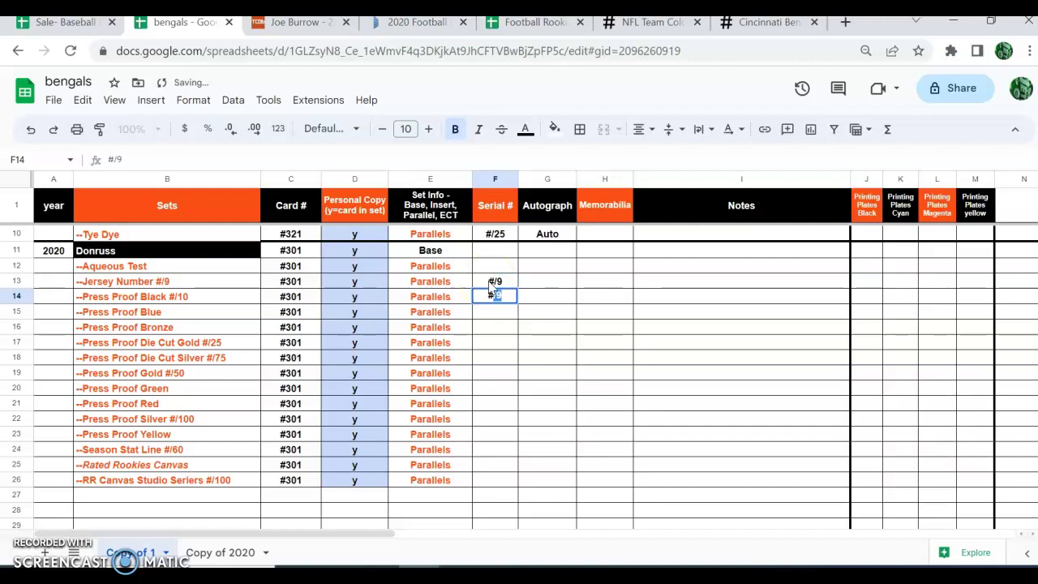
{"action": "left_click", "coordinate": [497, 342]}
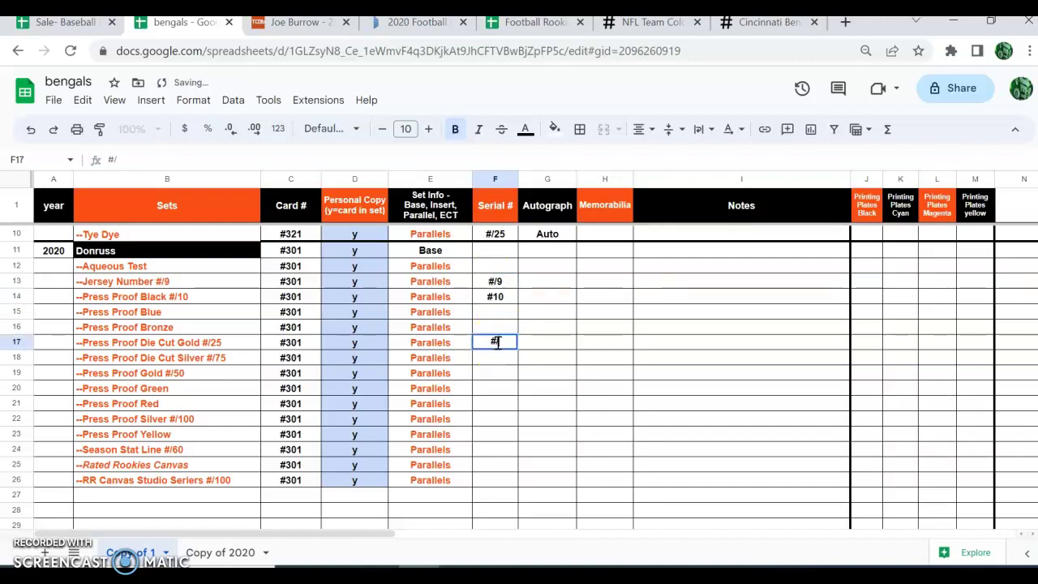
{"action": "key", "text": "Return"}
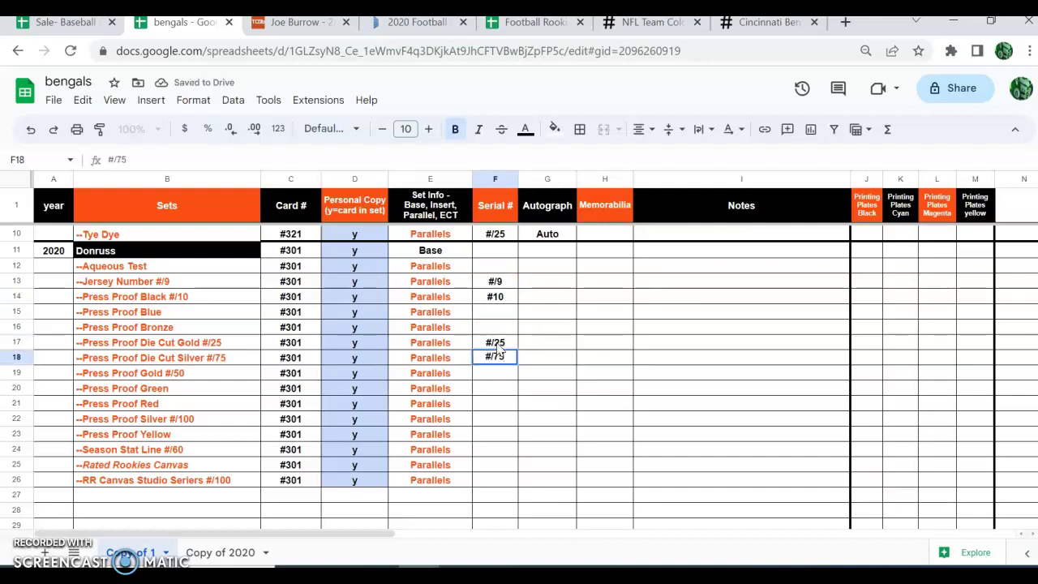
{"action": "type", "text": "#/75"}
{"action": "key", "text": "Return"}
{"action": "type", "text": "#/50"}
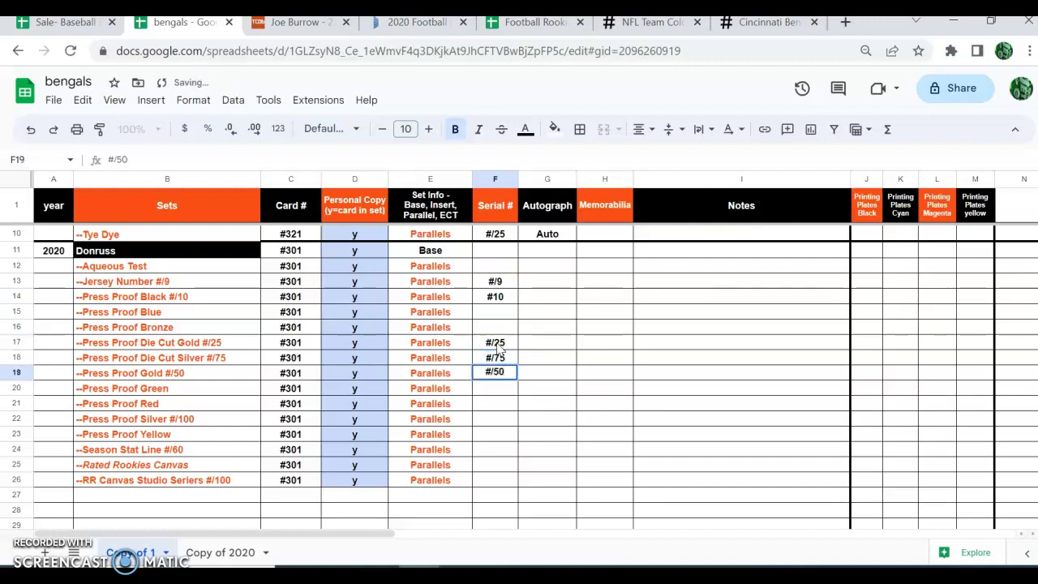
- Enter serial numbers #/100 for Press Proof Silver, #/60 for Season Stat Line and #/100 for RR Canvas Studio
{"action": "left_click", "coordinate": [483, 418]}
{"action": "type", "text": "#/100"}
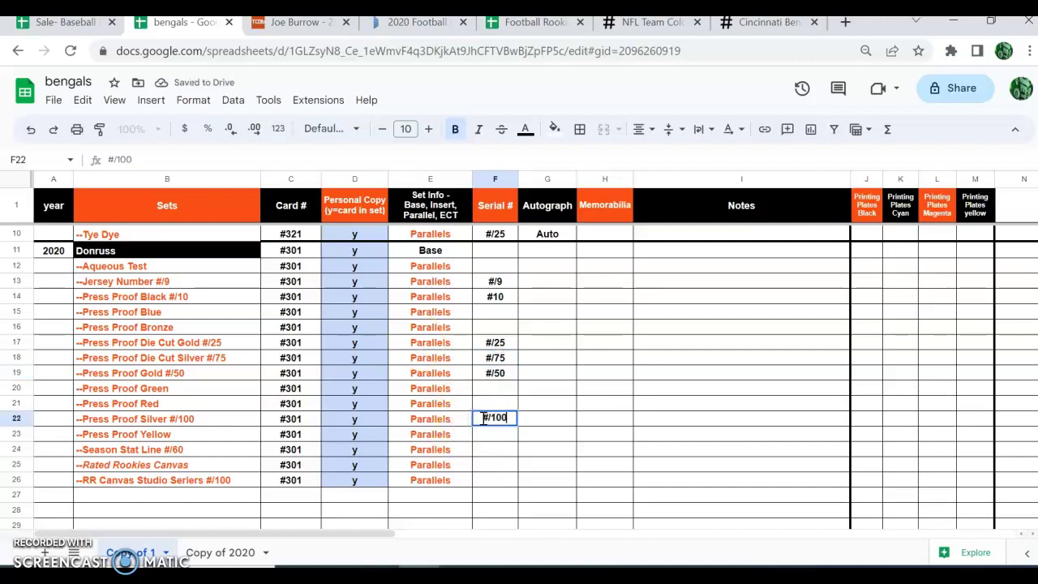
{"action": "left_click", "coordinate": [499, 452]}
{"action": "type", "text": "$"}
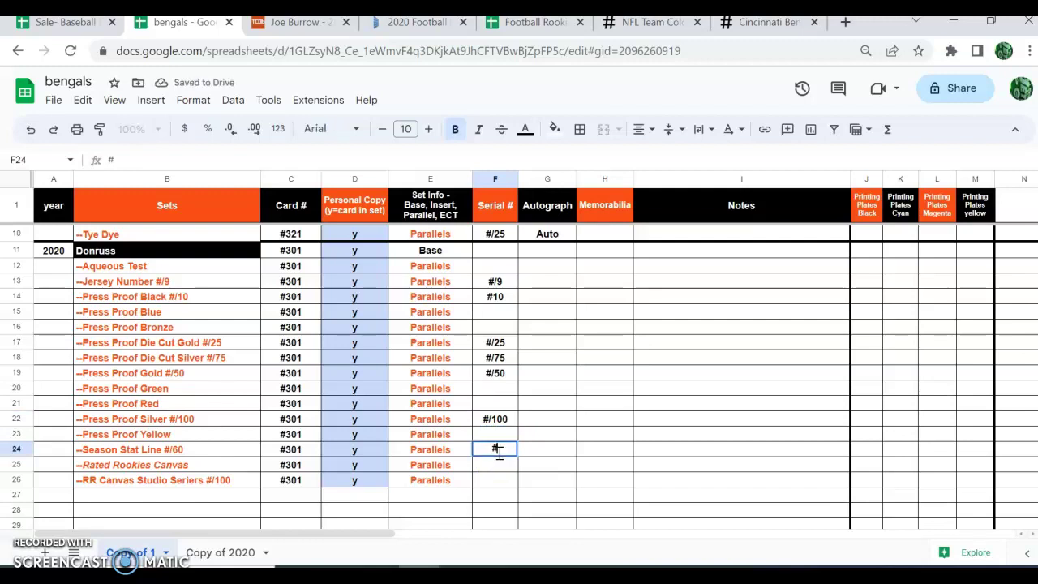
{"action": "left_click", "coordinate": [492, 482]}
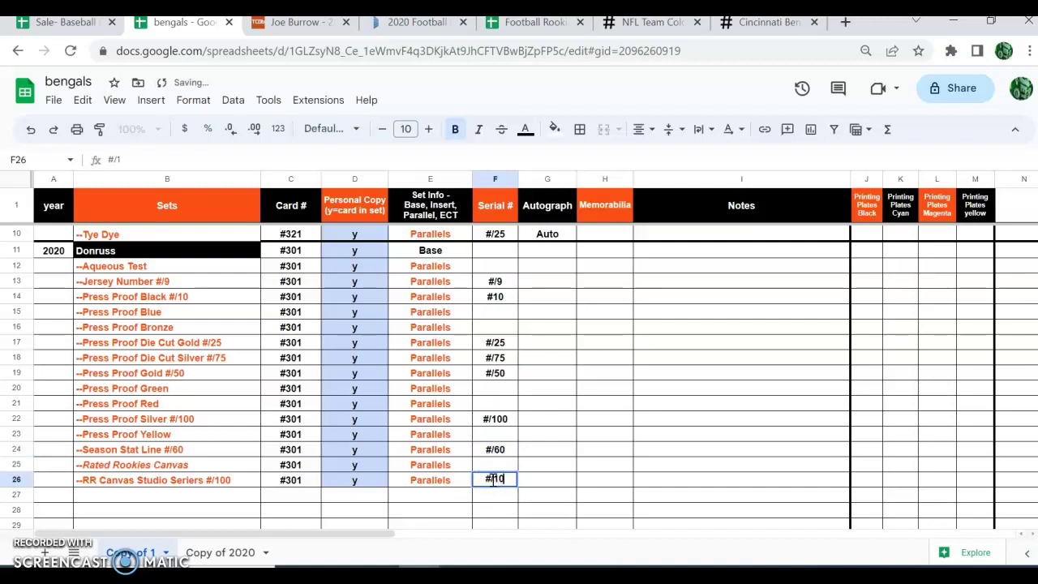
{"action": "type", "text": "#/100"}
{"action": "left_click", "coordinate": [537, 469]}
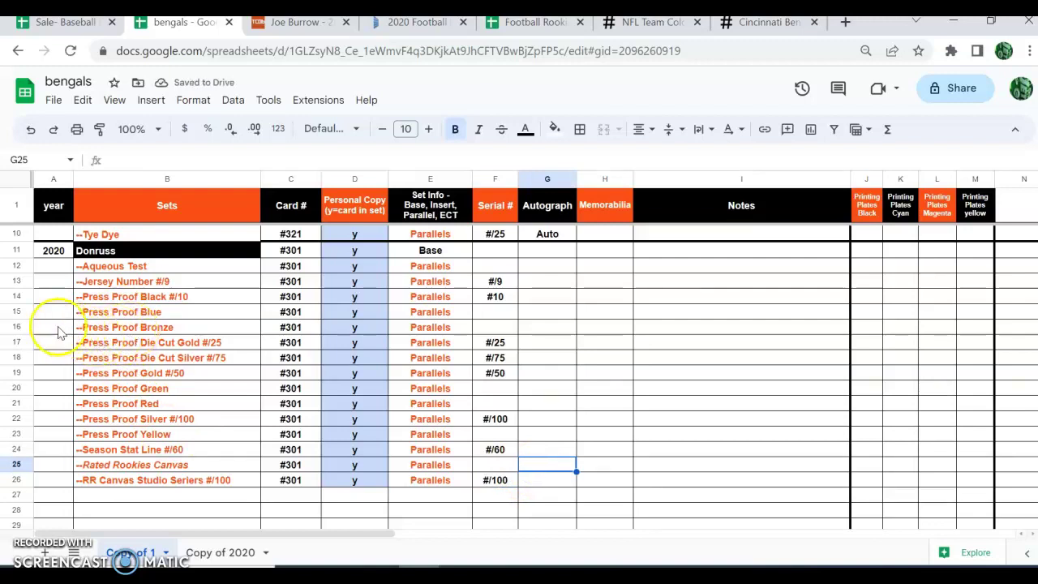
{"action": "left_click", "coordinate": [16, 296]}
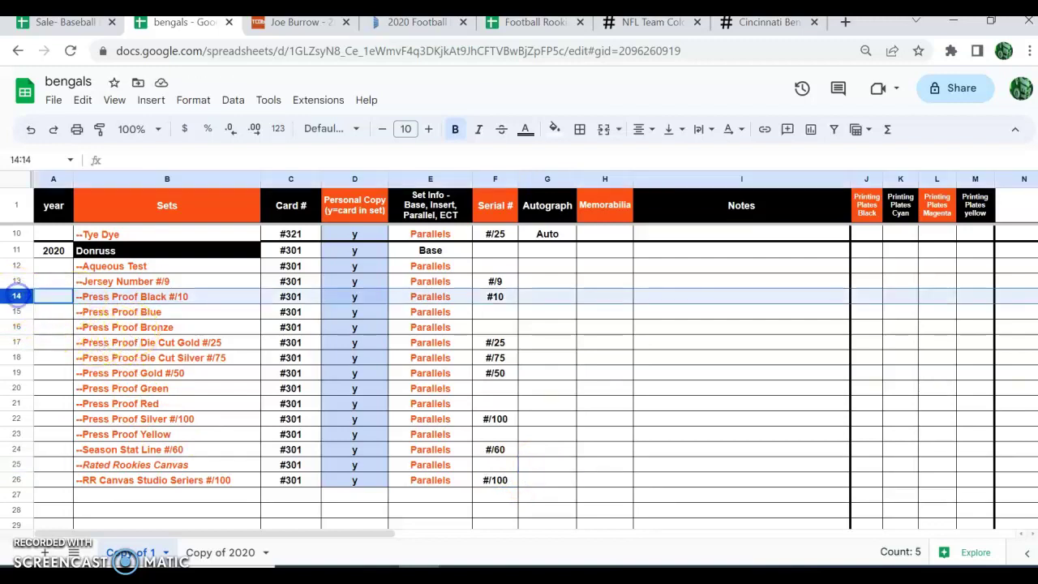
{"action": "right_click", "coordinate": [44, 302]}
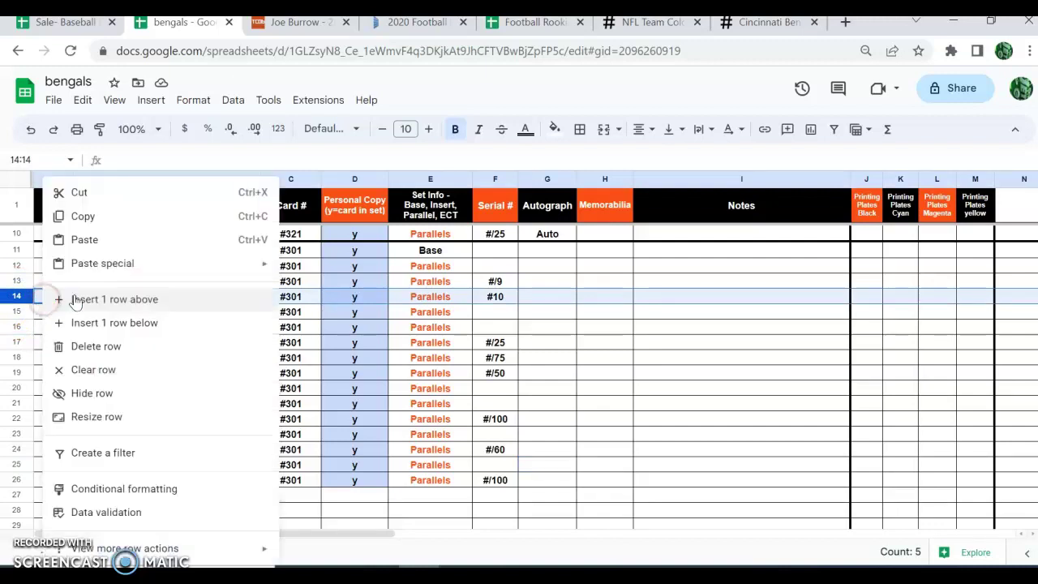
{"action": "left_click", "coordinate": [566, 378]}
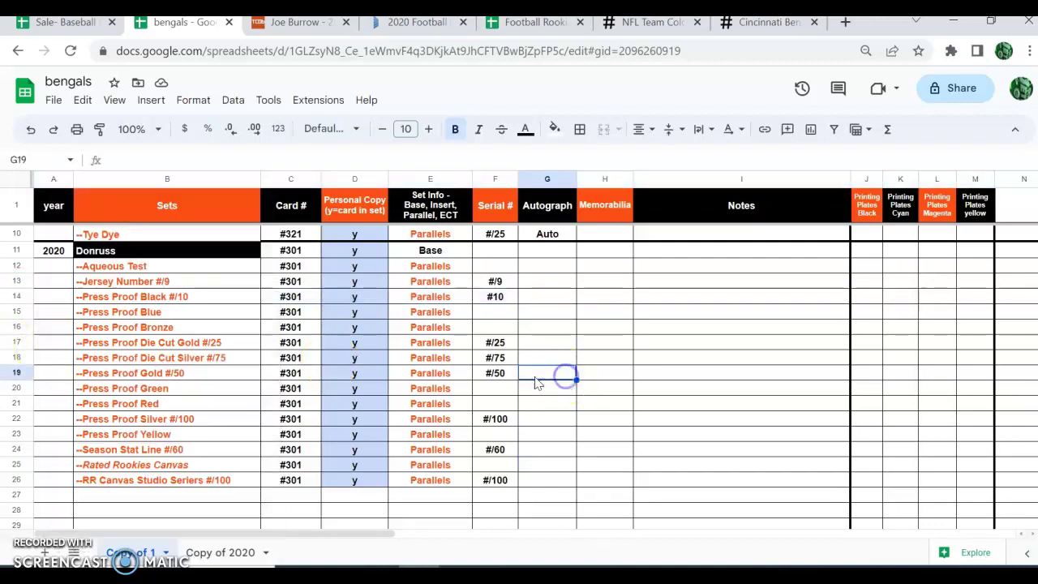
- Remove the serial numbers from the Jersey Number and Press Proof Black set names in B13 and B14
{"action": "left_click", "coordinate": [202, 284]}
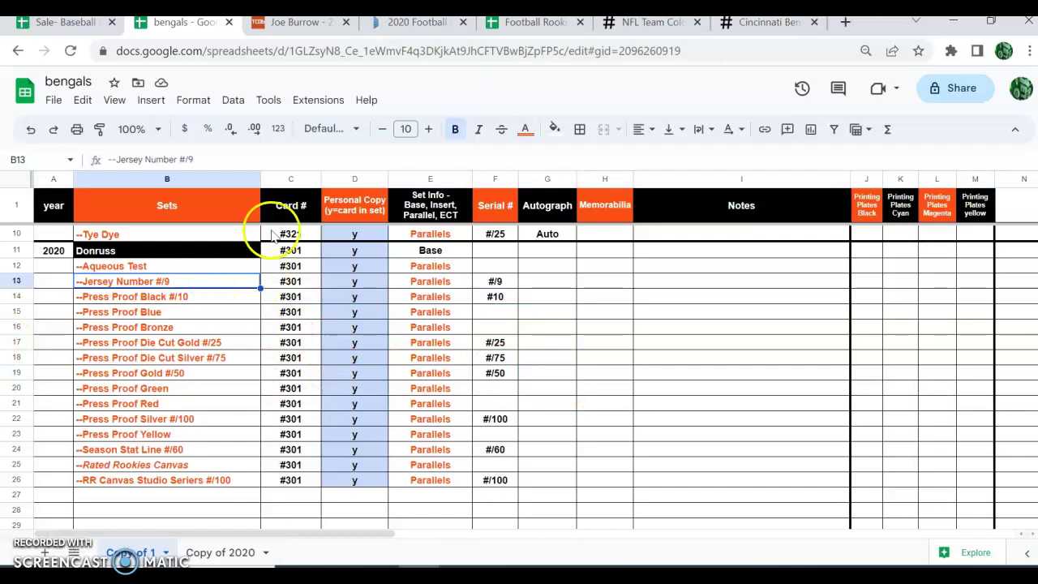
{"action": "left_click", "coordinate": [191, 162]}
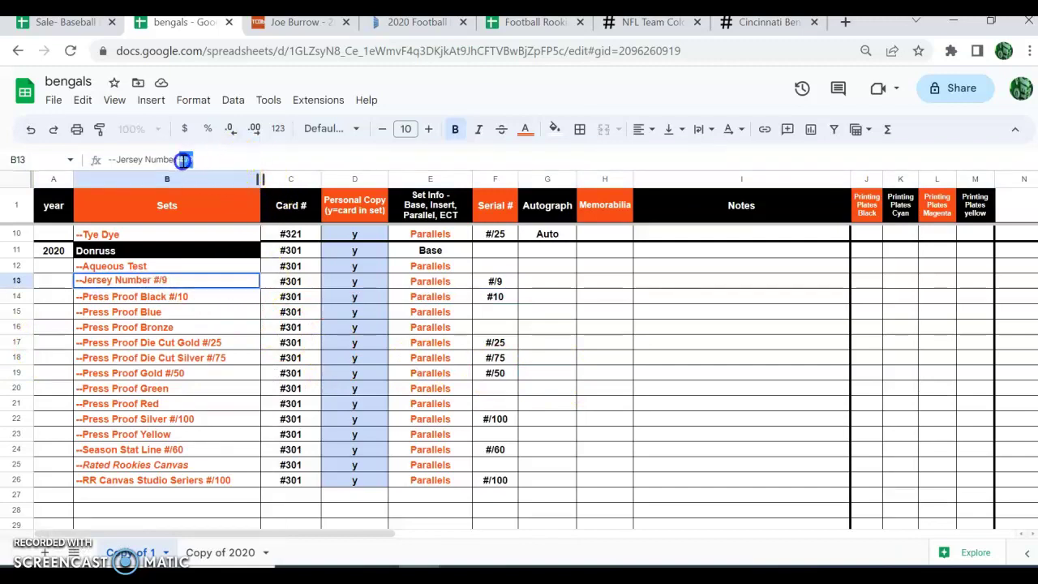
{"action": "key", "text": "Return"}
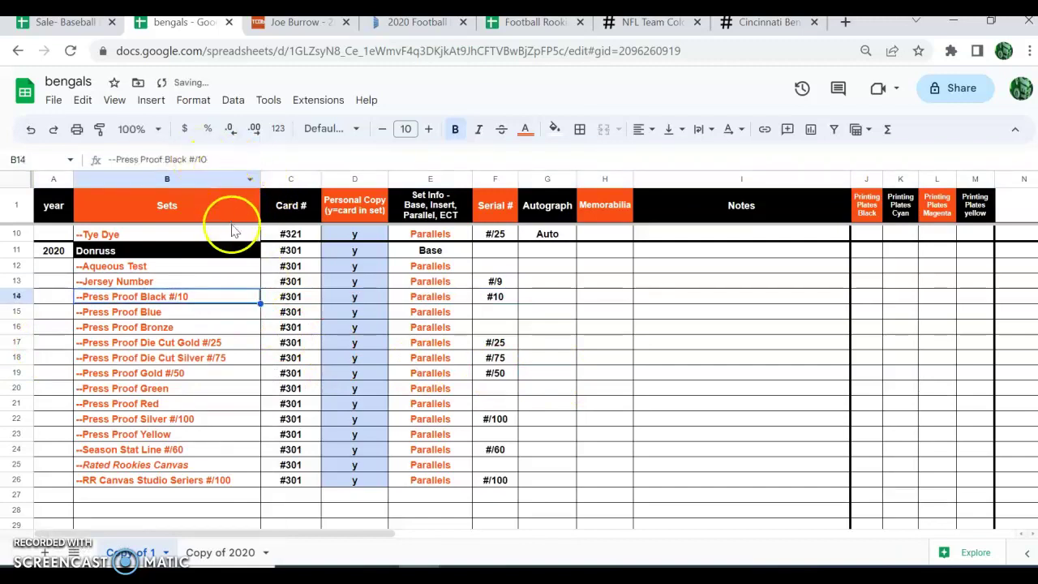
{"action": "left_click", "coordinate": [198, 159]}
{"action": "key", "text": "BackSpace"}
{"action": "key", "text": "Return"}
- Remove the serial numbers from the Press Proof Die Cut Gold, Die Cut Silver and Press Proof Silver set names in column B
{"action": "left_click", "coordinate": [219, 340]}
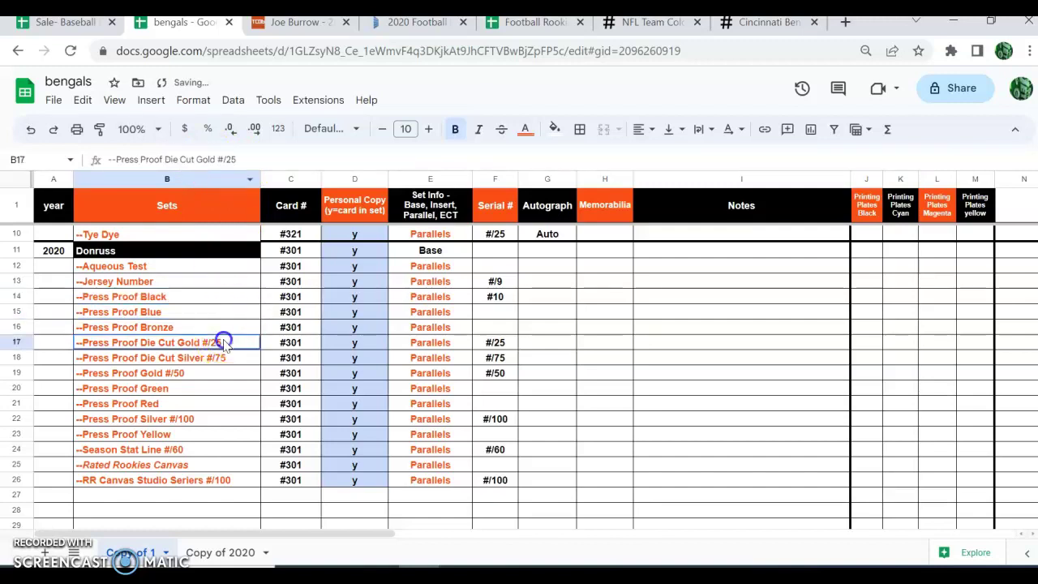
{"action": "key", "text": "BackSpace"}
{"action": "left_click_drag", "start_coordinate": [231, 159], "coordinate": [196, 158]}
{"action": "key", "text": "Return"}
{"action": "key", "text": "BackSpace"}
{"action": "key", "text": "Return"}
{"action": "left_click", "coordinate": [193, 417]}
{"action": "key", "text": "Return"}
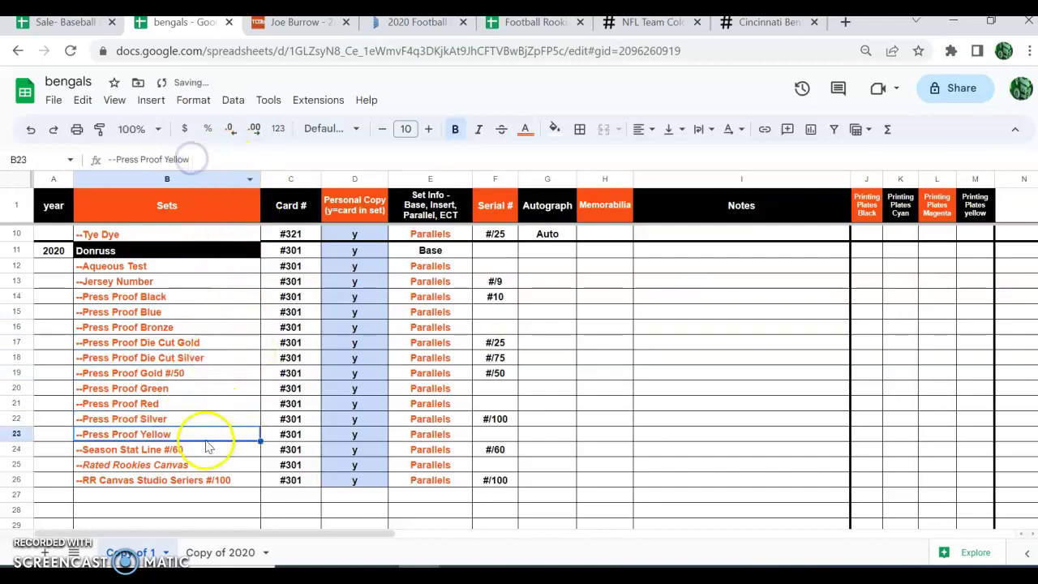
- Strip the serial numbers from the Season Stat Line and RR Canvas Studio set names in B24 and B26
{"action": "left_click", "coordinate": [203, 446]}
{"action": "left_click_drag", "start_coordinate": [216, 157], "coordinate": [195, 158]}
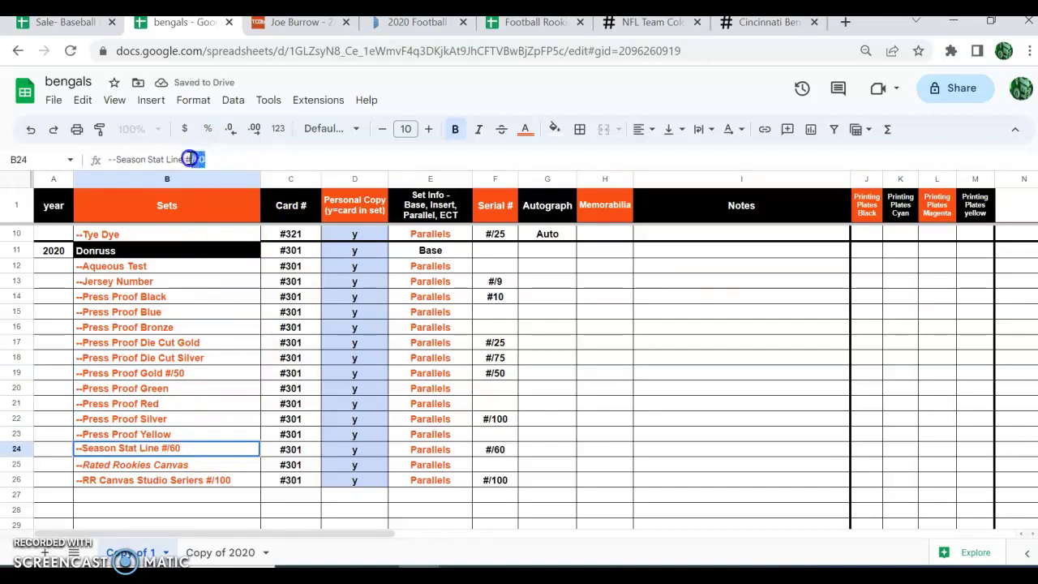
{"action": "key", "text": "BackSpace"}
{"action": "key", "text": "Return"}
{"action": "left_click", "coordinate": [215, 478]}
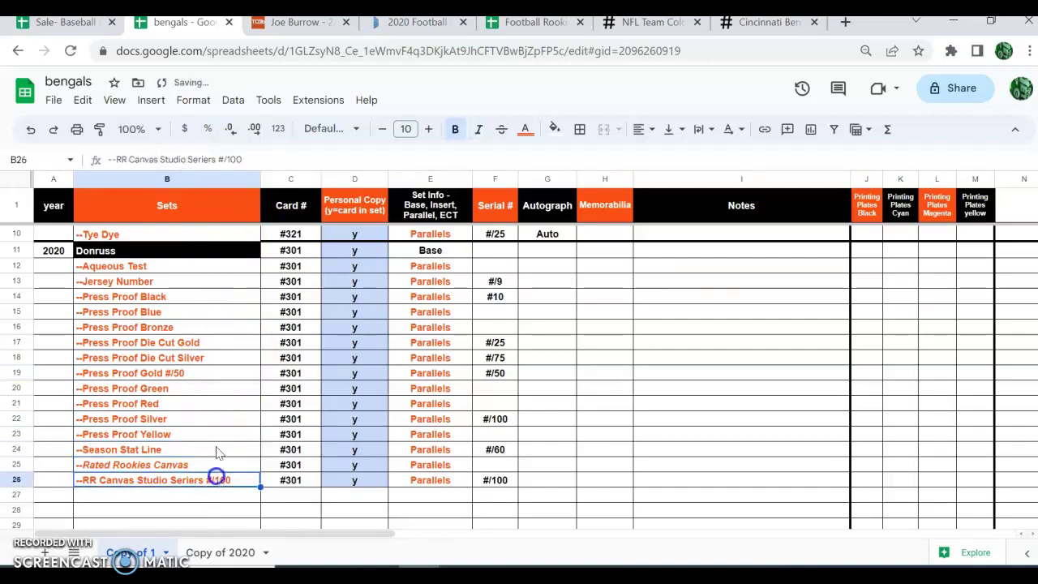
{"action": "left_click_drag", "start_coordinate": [243, 158], "coordinate": [216, 158]}
{"action": "key", "text": "BackSpace"}
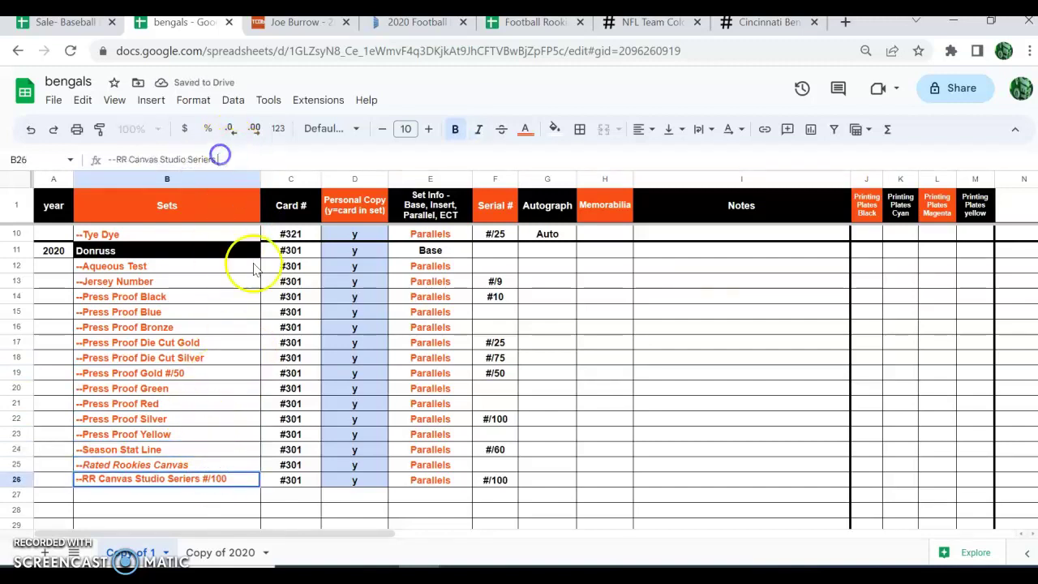
{"action": "key", "text": "Return"}
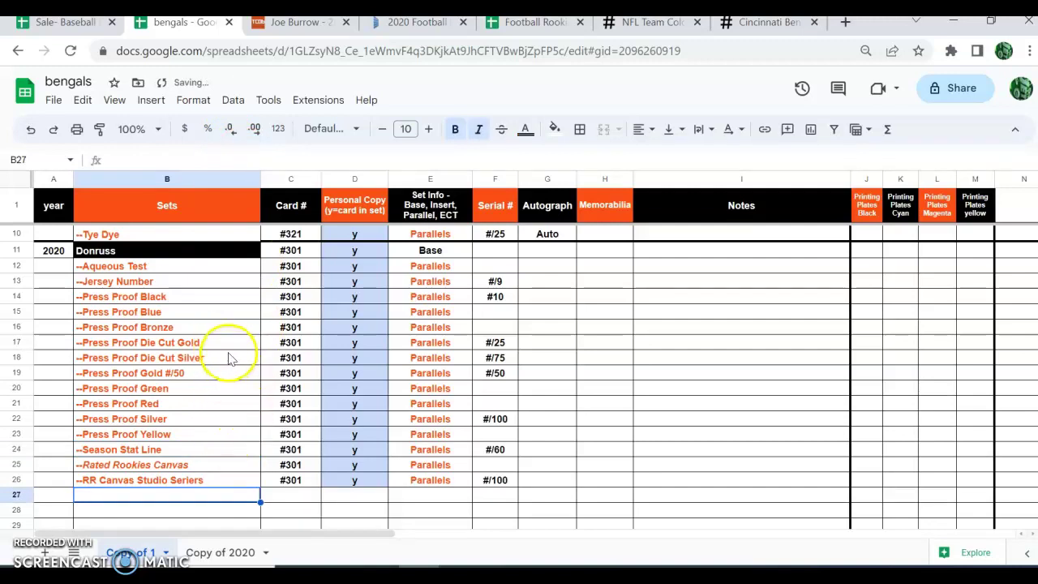
- Delete the serial number from the Press Proof Gold set name in B19
{"action": "left_click", "coordinate": [203, 372]}
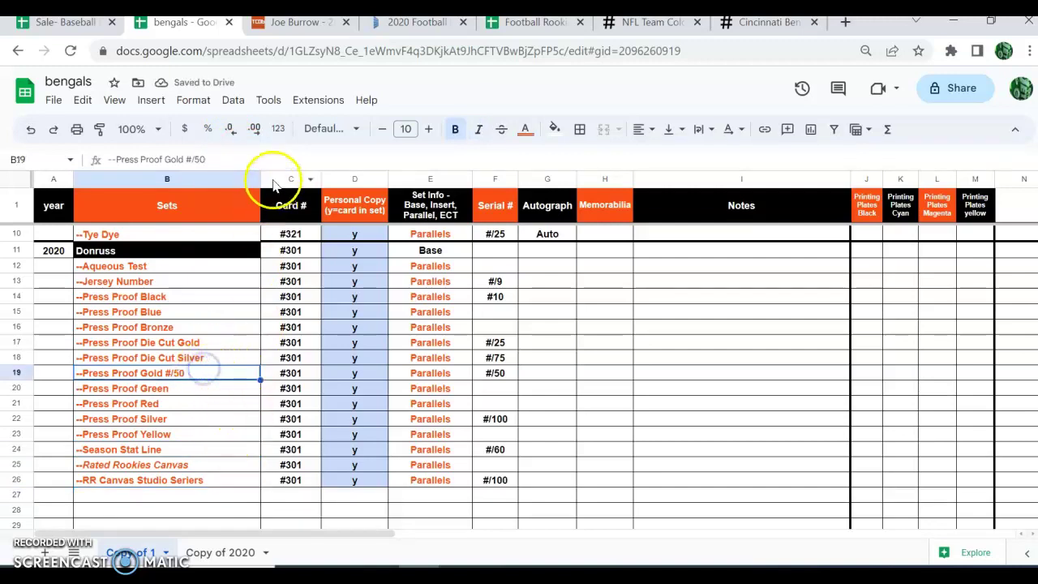
{"action": "left_click", "coordinate": [190, 158]}
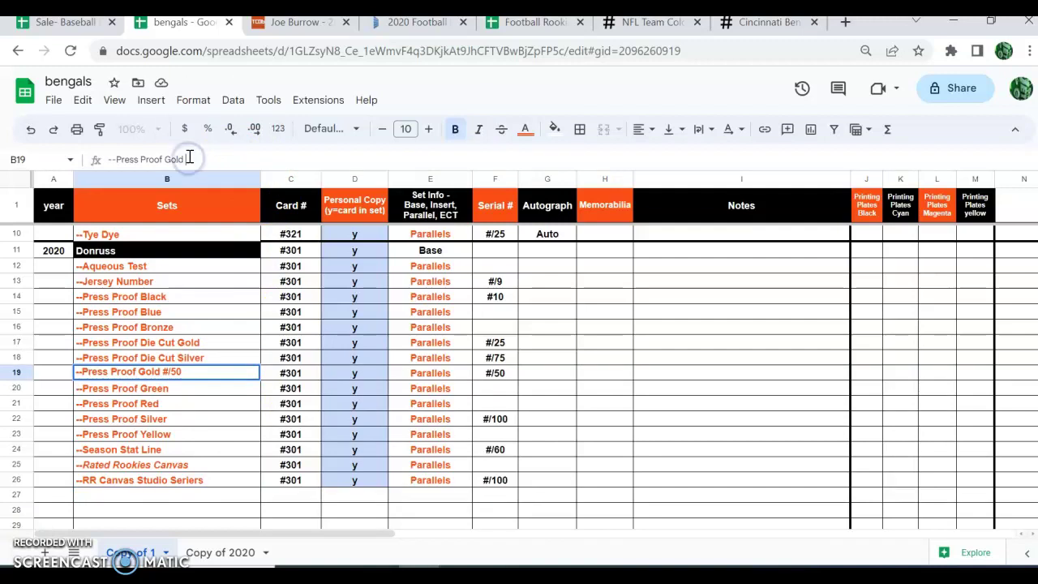
{"action": "left_click", "coordinate": [245, 391]}
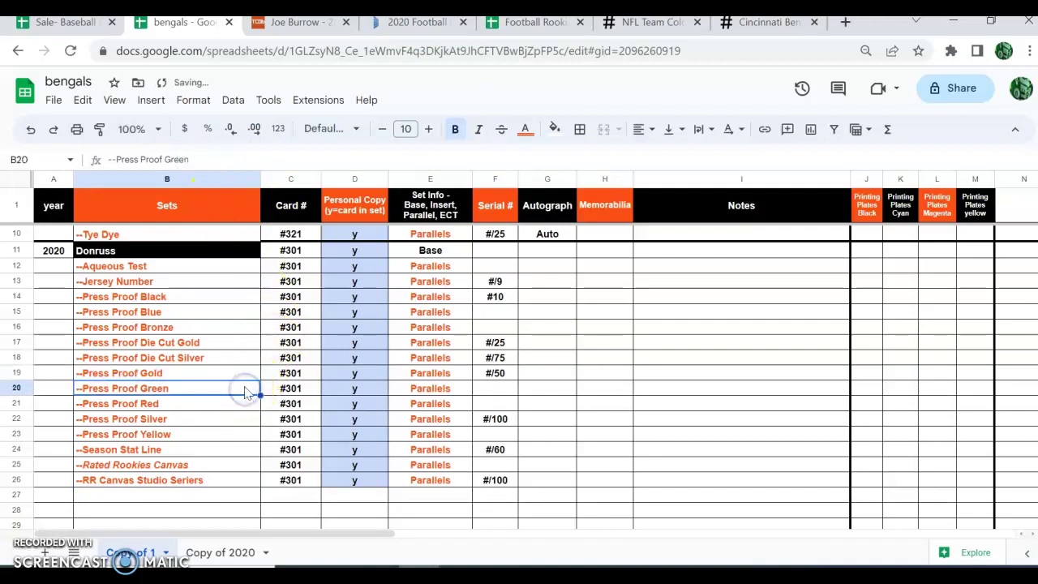
- Check the 2020 Donruss entries in the Joe Burrow card list on TCDB, including Aqueous Test and Downtown
{"action": "left_click", "coordinate": [288, 28]}
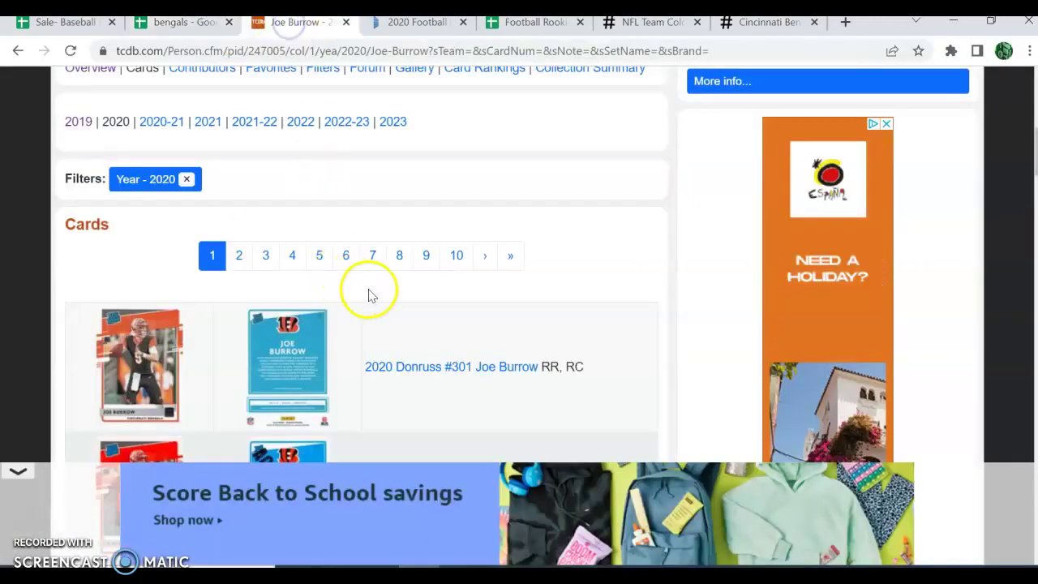
{"action": "scroll", "coordinate": [371, 295], "scroll_direction": "down", "scroll_amount": 3}
{"action": "scroll", "coordinate": [399, 286], "scroll_direction": "down", "scroll_amount": 2}
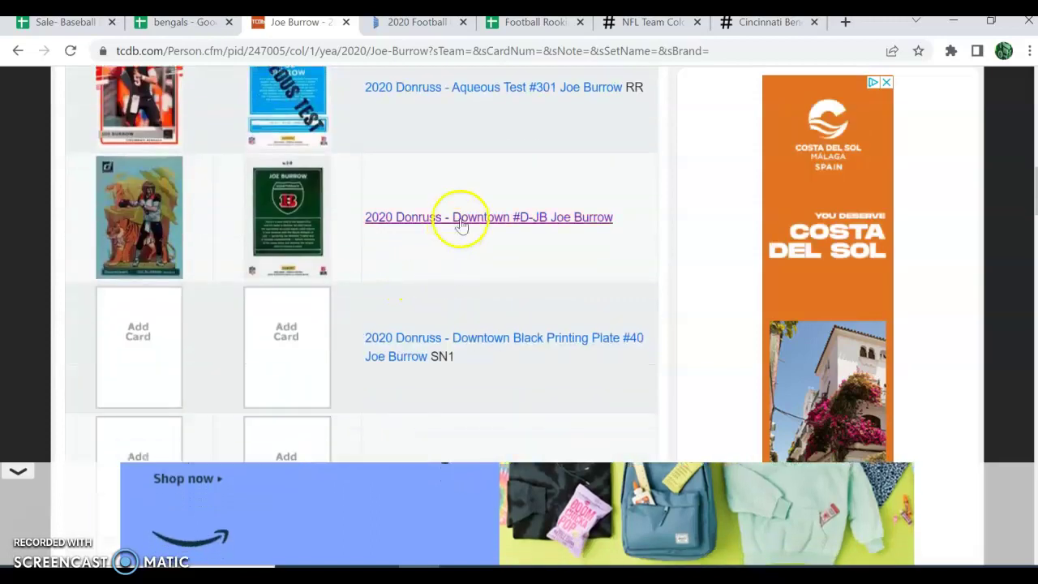
{"action": "left_click", "coordinate": [185, 28]}
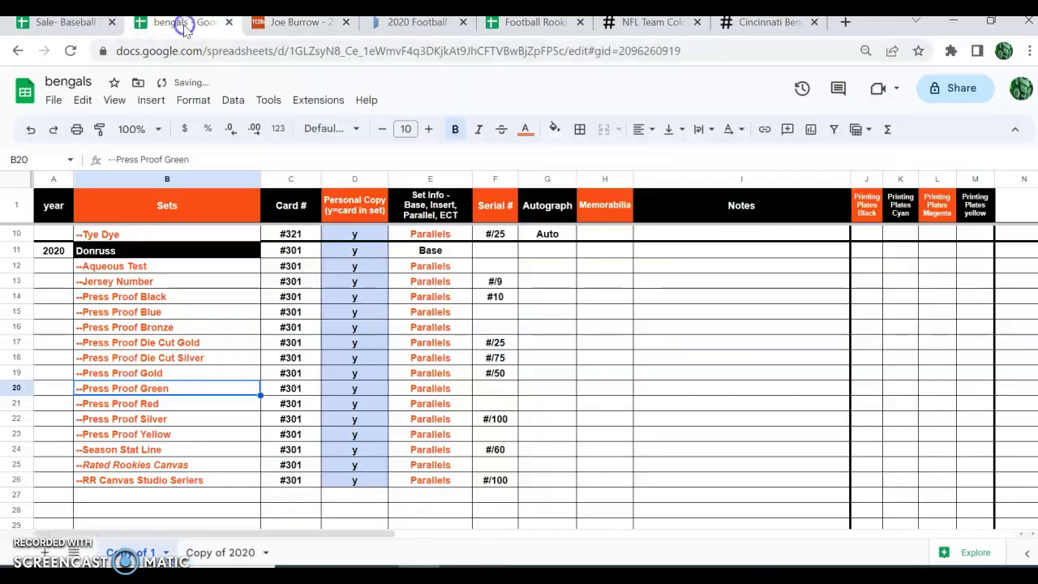
- Copy the Donruss inserts and parallels in A3:A31 of the Copy of 2020 sheet into the Copy of 1 sheet, starting at B27
{"action": "left_click", "coordinate": [231, 551]}
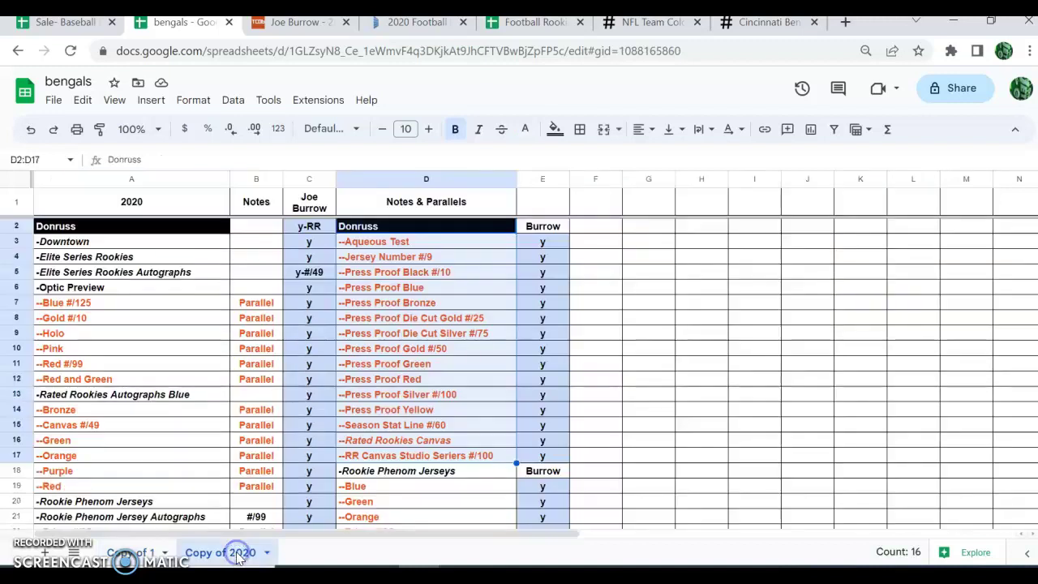
{"action": "scroll", "coordinate": [289, 317], "scroll_direction": "down", "scroll_amount": 5}
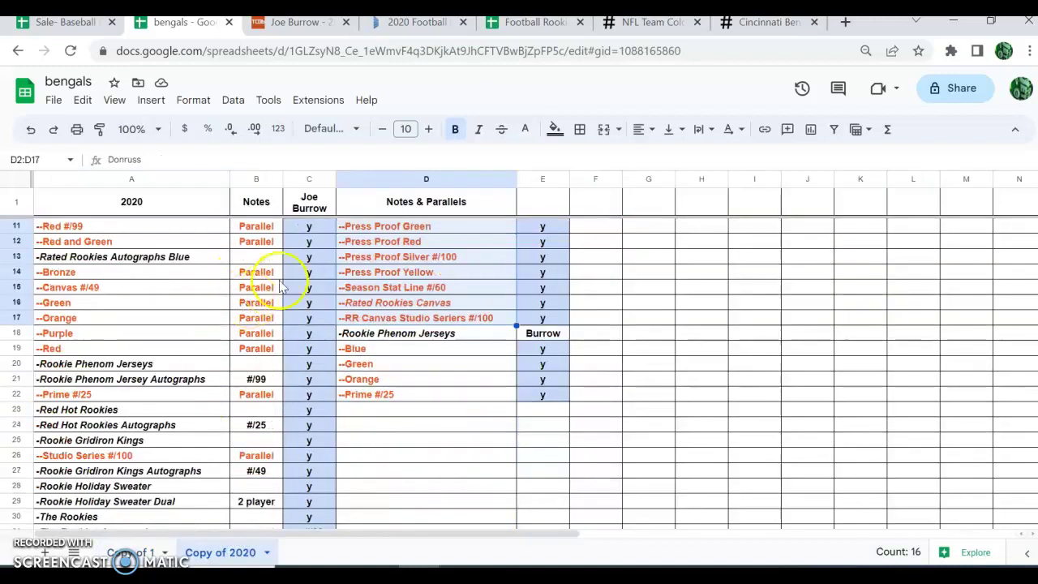
{"action": "scroll", "coordinate": [217, 414], "scroll_direction": "up", "scroll_amount": 5}
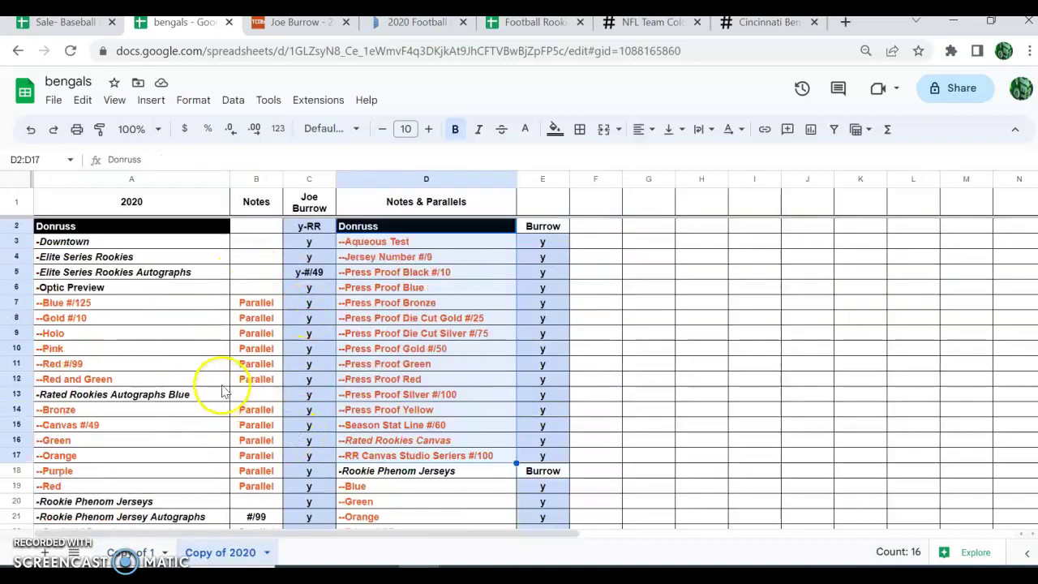
{"action": "left_click_drag", "start_coordinate": [158, 245], "coordinate": [177, 460]}
{"action": "right_click", "coordinate": [178, 459]}
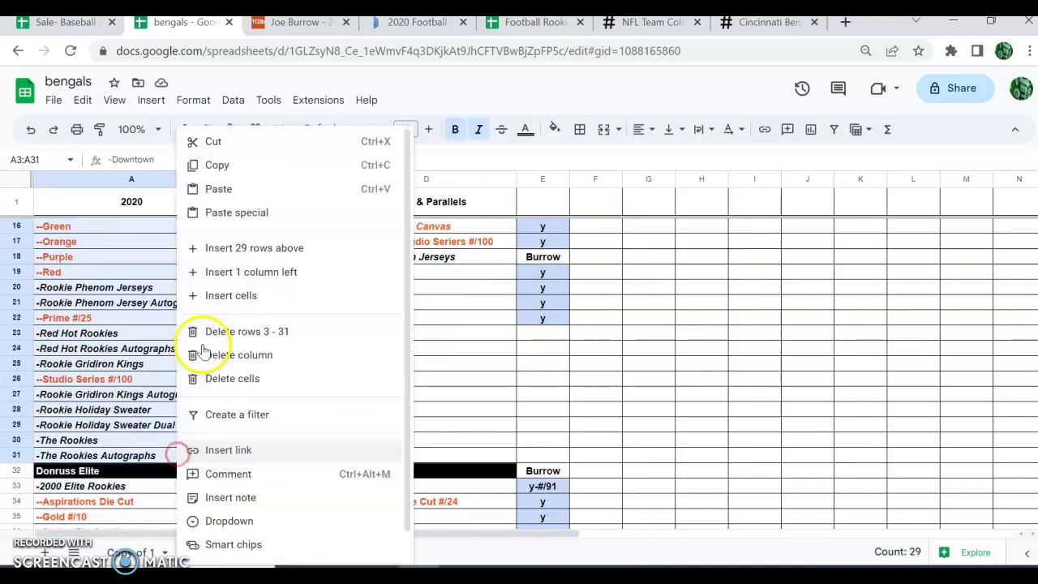
{"action": "left_click", "coordinate": [224, 164]}
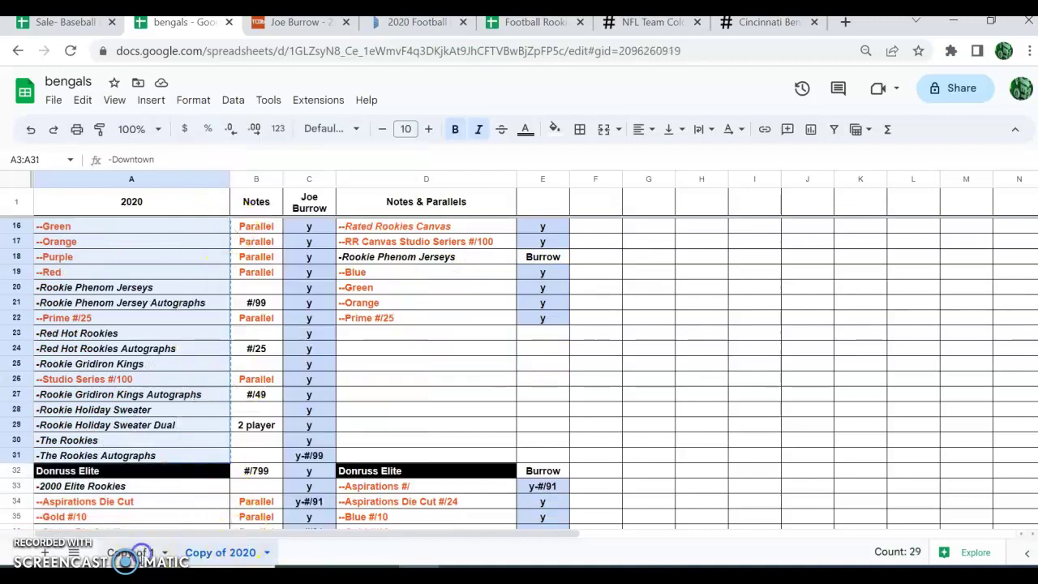
{"action": "left_click", "coordinate": [142, 552]}
{"action": "scroll", "coordinate": [138, 401], "scroll_direction": "down", "scroll_amount": 3}
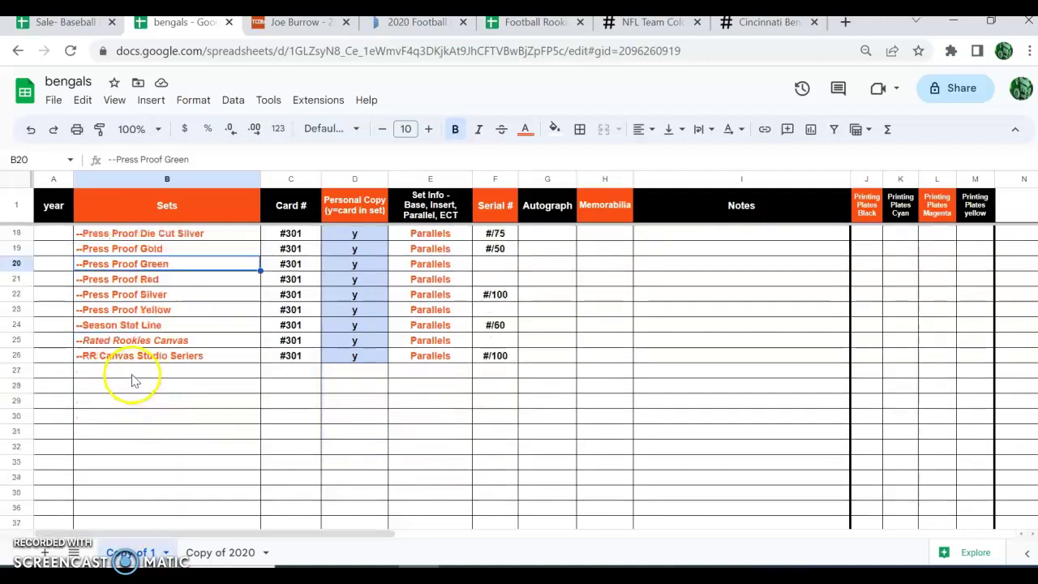
{"action": "left_click", "coordinate": [133, 373]}
{"action": "right_click", "coordinate": [133, 373]}
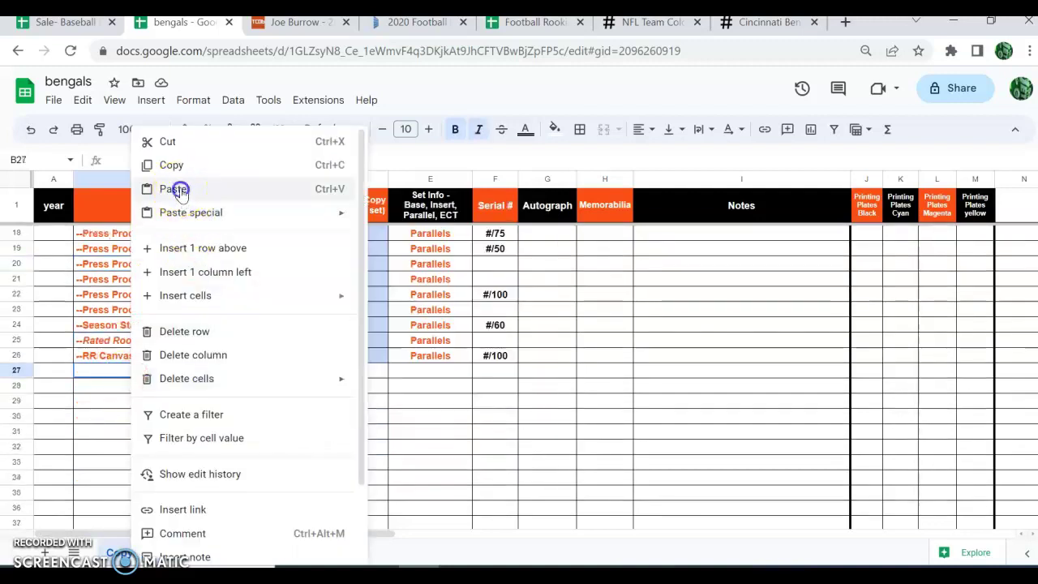
{"action": "left_click", "coordinate": [173, 189]}
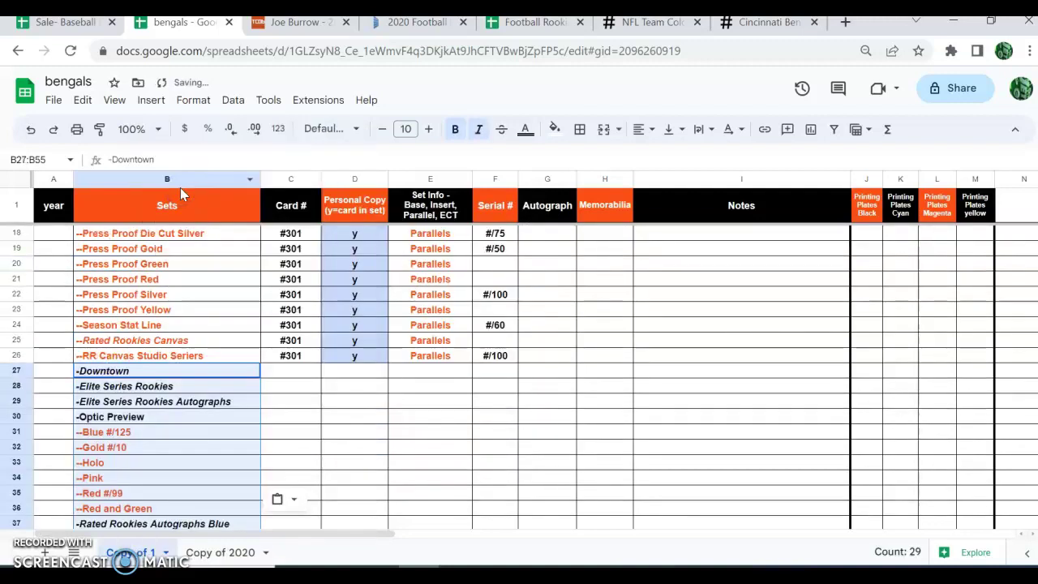
- Copy the personal copy y from D25 to all newly added Donruss rows, D27:D55
{"action": "left_click", "coordinate": [364, 375]}
{"action": "scroll", "coordinate": [355, 349], "scroll_direction": "down", "scroll_amount": 2}
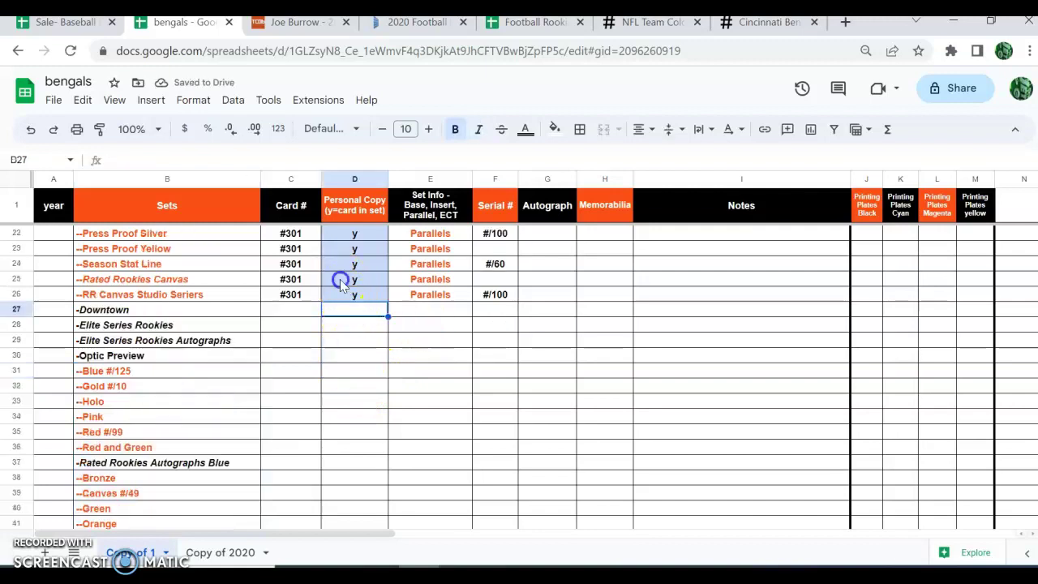
{"action": "left_click", "coordinate": [341, 279]}
{"action": "right_click", "coordinate": [340, 280]}
{"action": "left_click", "coordinate": [376, 164]}
{"action": "left_click_drag", "start_coordinate": [344, 316], "coordinate": [360, 455]}
{"action": "right_click", "coordinate": [365, 321]}
{"action": "left_click", "coordinate": [398, 186]}
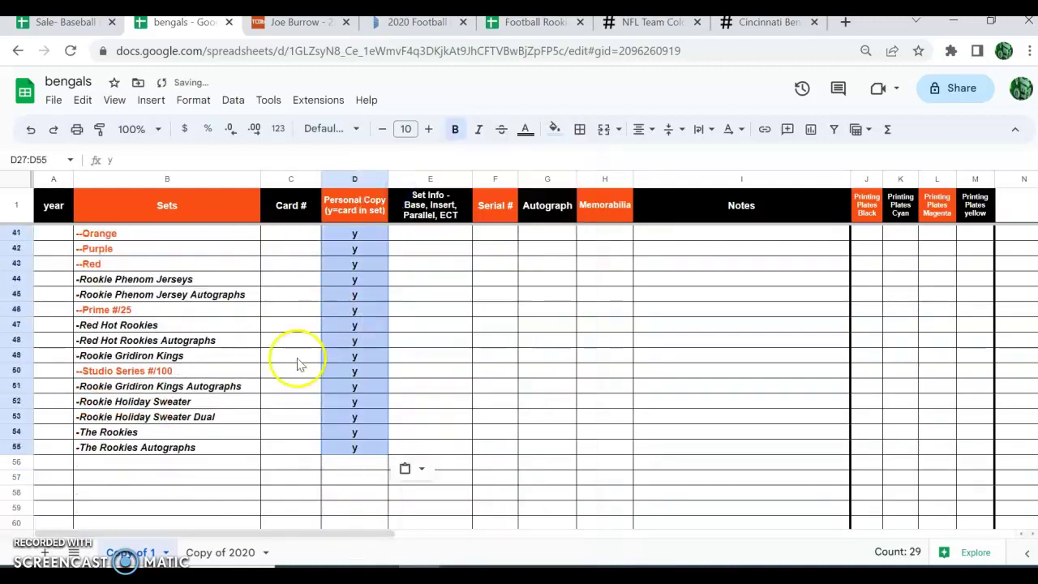
- Enter Insert as the set info for Downtown, Elite Series Rookies, Elite Series Rookies Autographs and Optic Preview, E27:E30
{"action": "scroll", "coordinate": [297, 364], "scroll_direction": "up", "scroll_amount": 6}
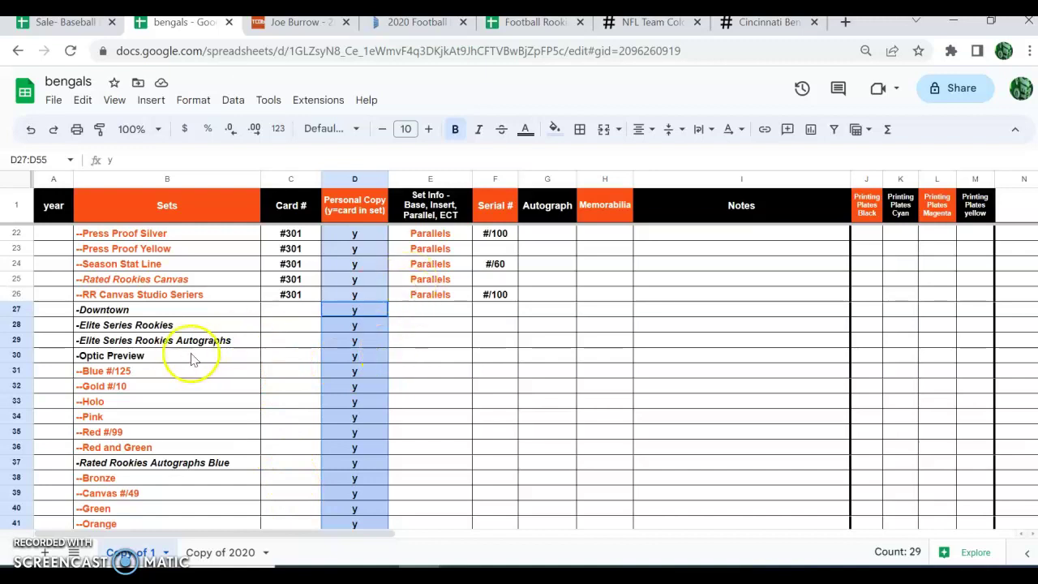
{"action": "left_click", "coordinate": [430, 310]}
{"action": "type", "text": "Insert"}
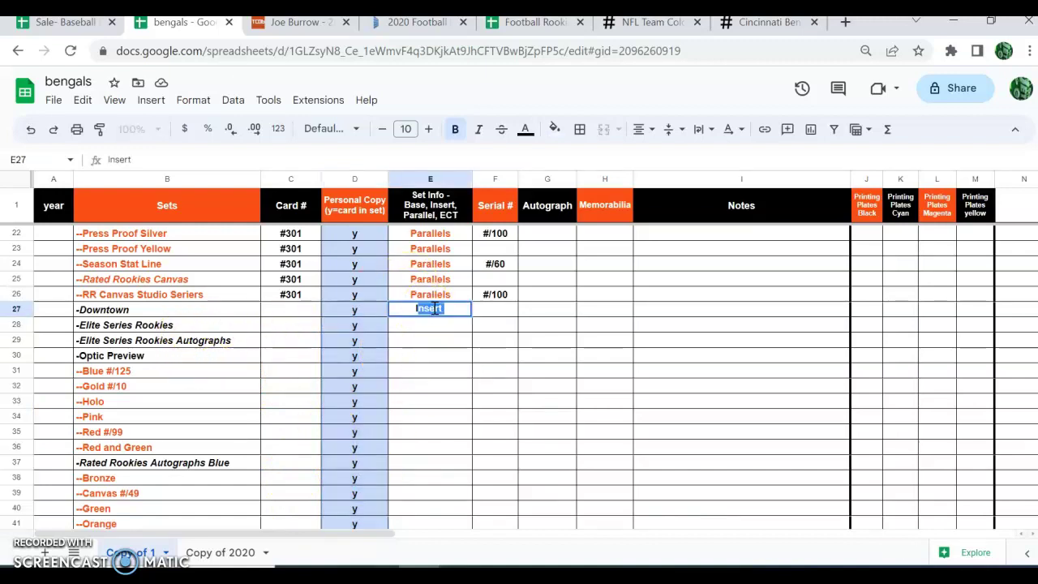
{"action": "key", "text": "Return"}
{"action": "key", "text": "Return"}
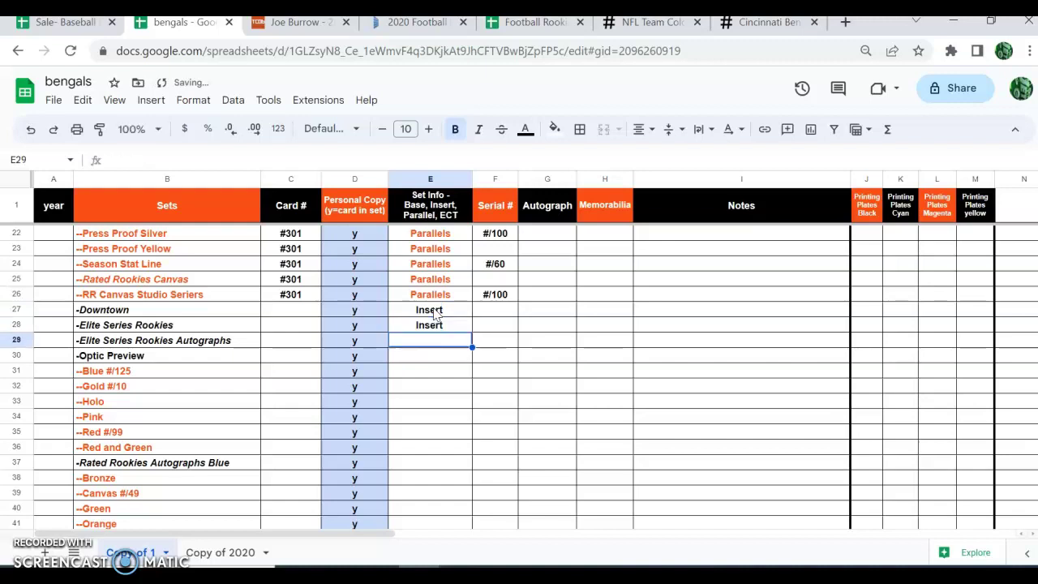
{"action": "type", "text": "Insert"}
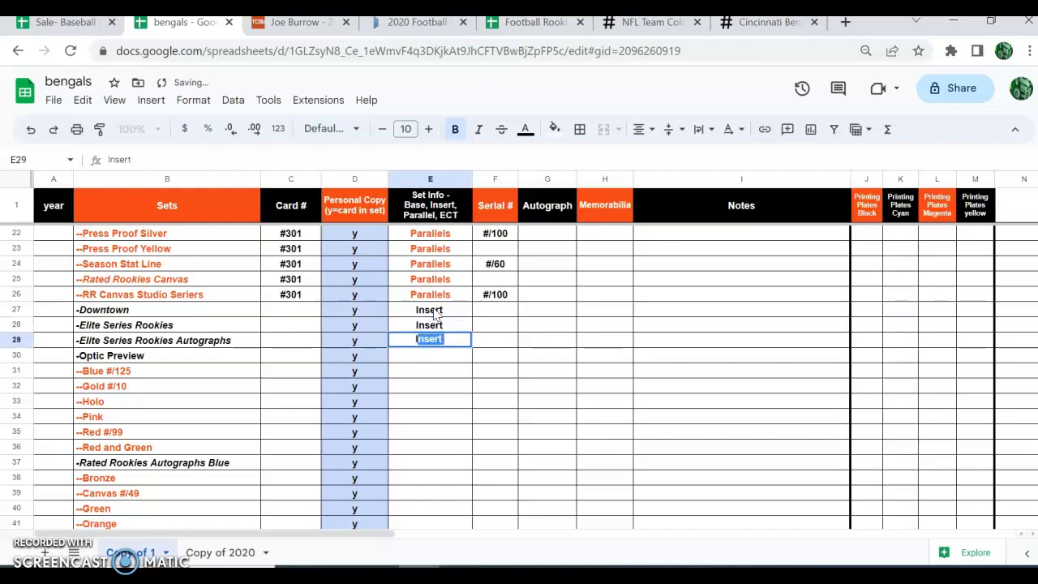
{"action": "key", "text": "Return"}
{"action": "type", "text": "Insert"}
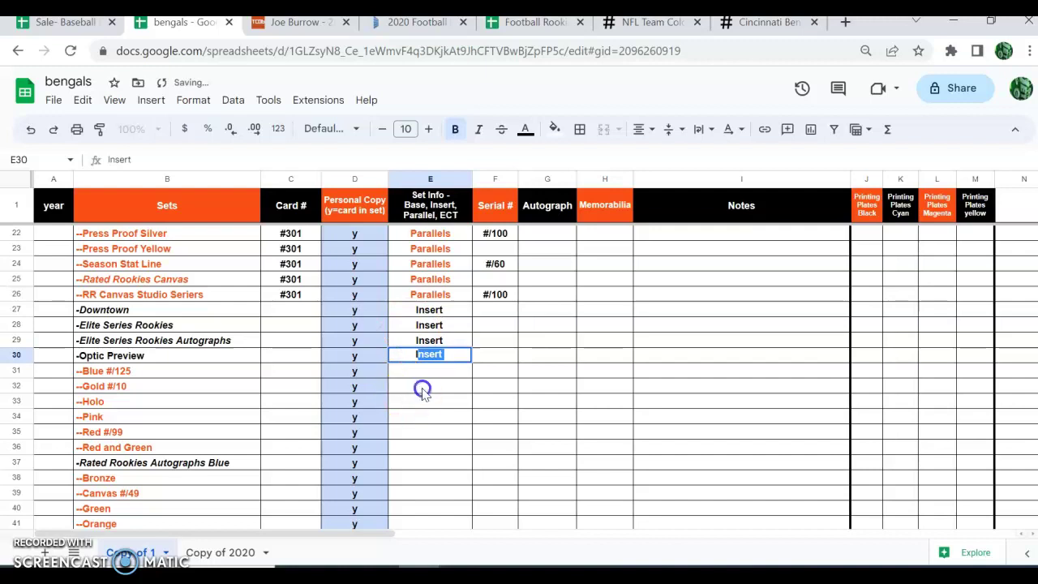
{"action": "left_click", "coordinate": [423, 391]}
- Copy the orange Parallels label from E25 to the Optic Preview parallels, E31:E36
{"action": "left_click", "coordinate": [430, 280]}
{"action": "right_click", "coordinate": [430, 281]}
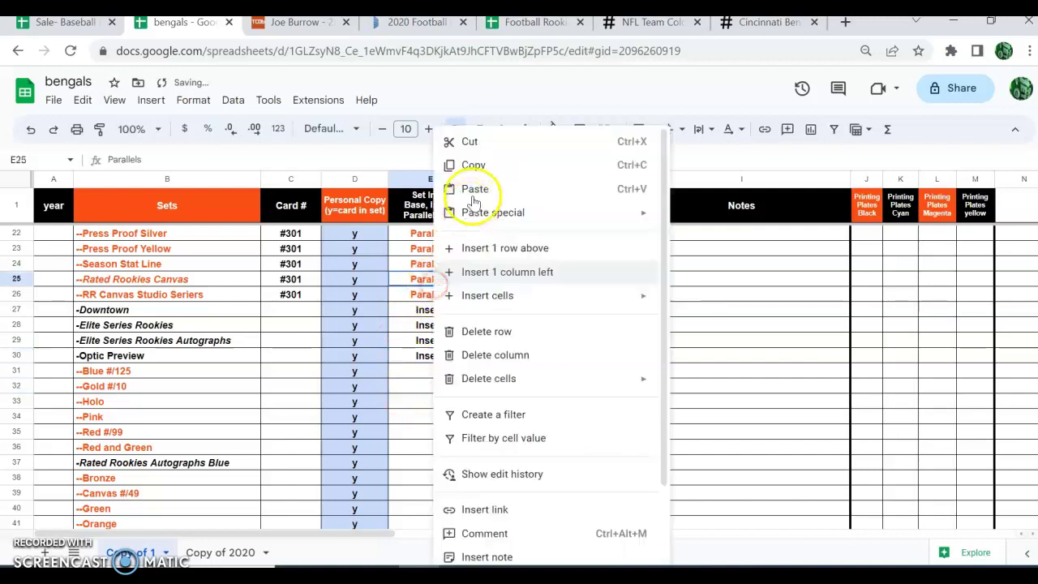
{"action": "left_click", "coordinate": [474, 166]}
{"action": "left_click", "coordinate": [441, 371]}
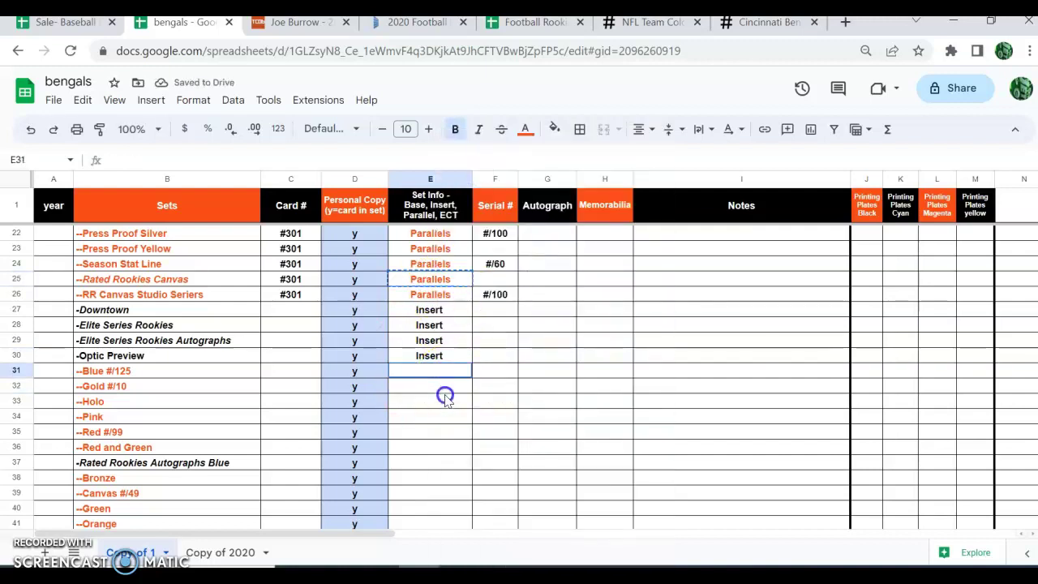
{"action": "left_click_drag", "start_coordinate": [445, 396], "coordinate": [445, 449]}
{"action": "right_click", "coordinate": [442, 448]}
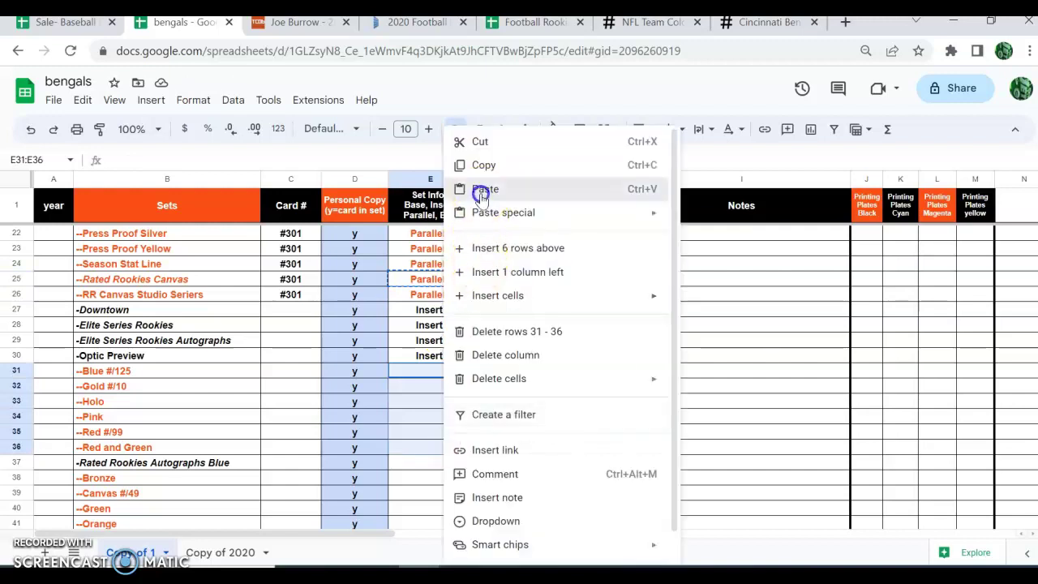
{"action": "left_click", "coordinate": [456, 189]}
- Enter Insert as the set info for Rated Rookies Autographs Blue in E37
{"action": "left_click", "coordinate": [434, 467]}
{"action": "type", "text": "Insert"}
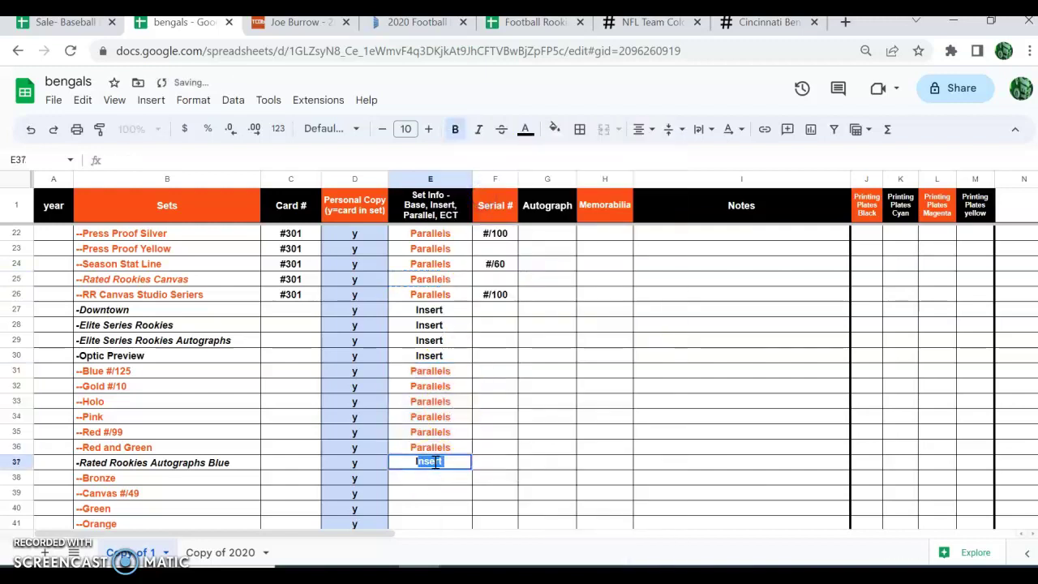
{"action": "scroll", "coordinate": [446, 454], "scroll_direction": "down", "scroll_amount": 1}
{"action": "key", "text": "Return"}
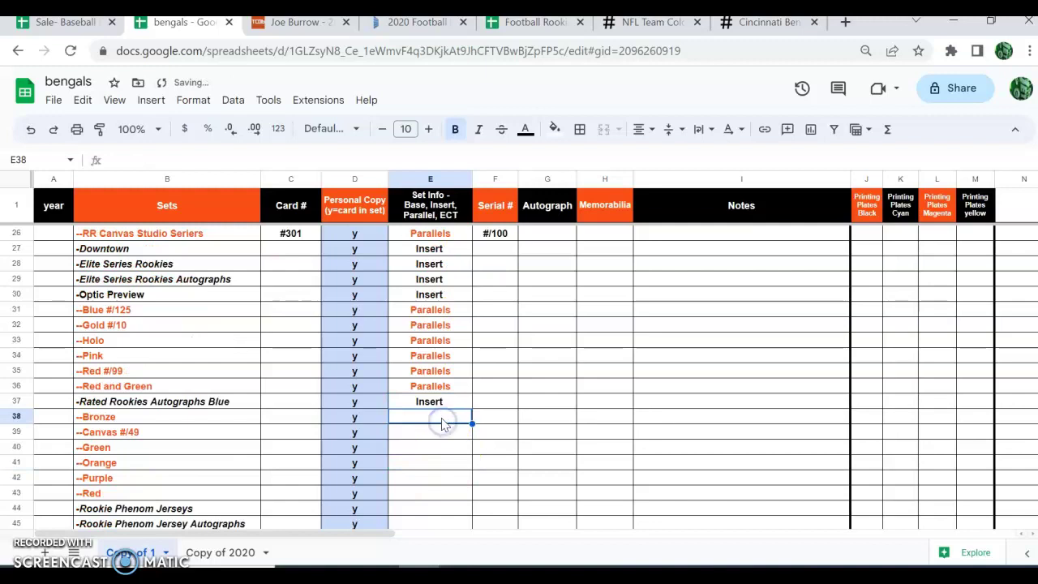
- Fill the orange Parallels label into the set info of the Rated Rookies Autographs Blue parallels, E38:E43
{"action": "left_click_drag", "start_coordinate": [440, 427], "coordinate": [433, 492]}
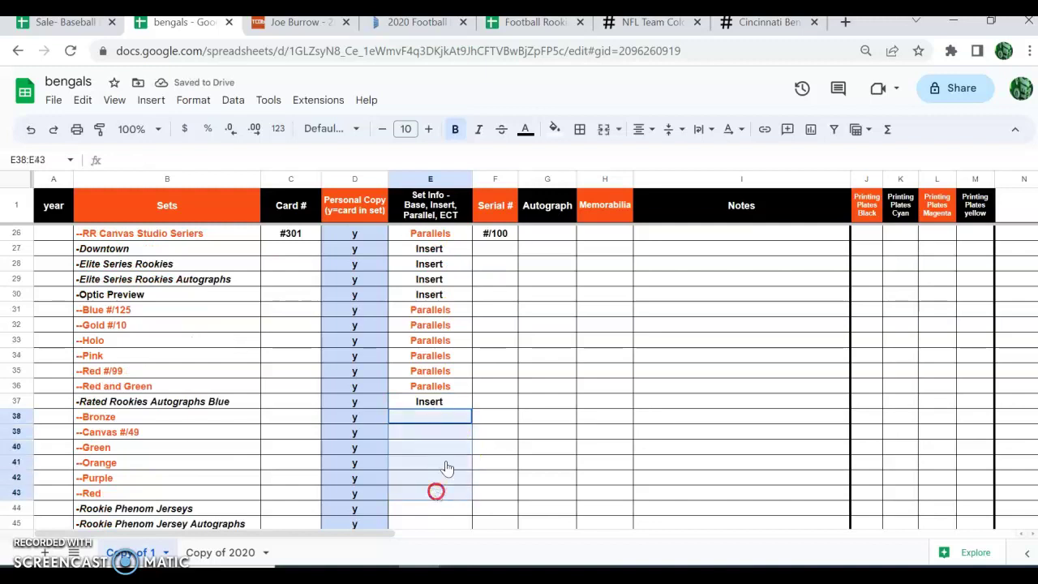
{"action": "right_click", "coordinate": [437, 491]}
{"action": "left_click", "coordinate": [477, 189]}
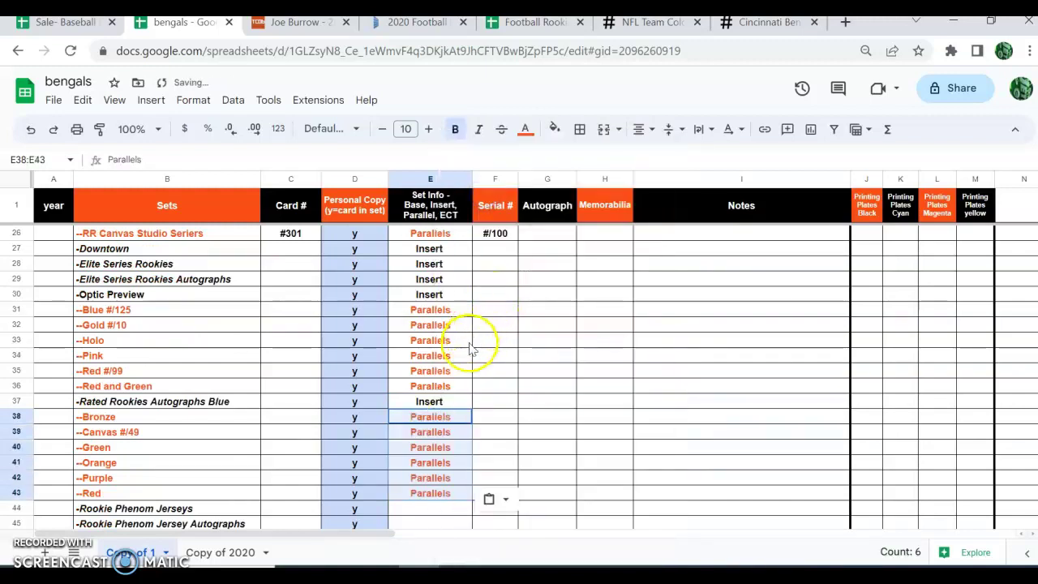
- Enter Insert for Rookie Phenom Jerseys and Rookie Phenom Jersey Autographs, E44:E45, and paste the Parallels label for Prime #/25 in E46
{"action": "scroll", "coordinate": [438, 390], "scroll_direction": "down", "scroll_amount": 1}
{"action": "left_click", "coordinate": [422, 453]}
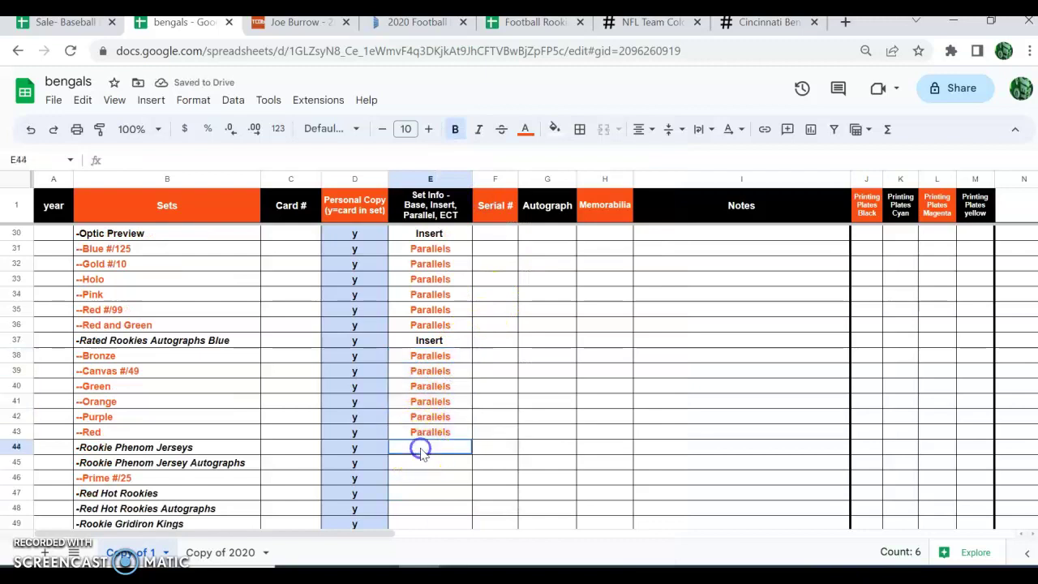
{"action": "type", "text": "I"}
{"action": "key", "text": "Return"}
{"action": "type", "text": "I"}
{"action": "key", "text": "Return"}
{"action": "right_click", "coordinate": [424, 480]}
{"action": "left_click", "coordinate": [470, 190]}
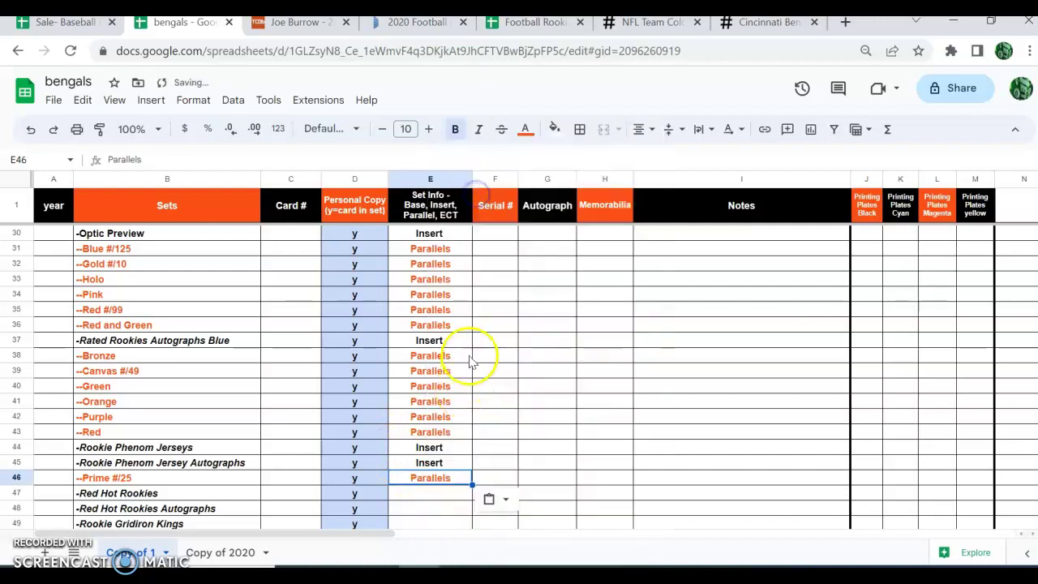
- Enter Insert for Red Hot Rookies, Red Hot Rookies Autographs and Rookie Gridiron Kings, E47:E49, and paste Parallels for Studio Series #/100 in E50
{"action": "scroll", "coordinate": [454, 369], "scroll_direction": "down", "scroll_amount": 3}
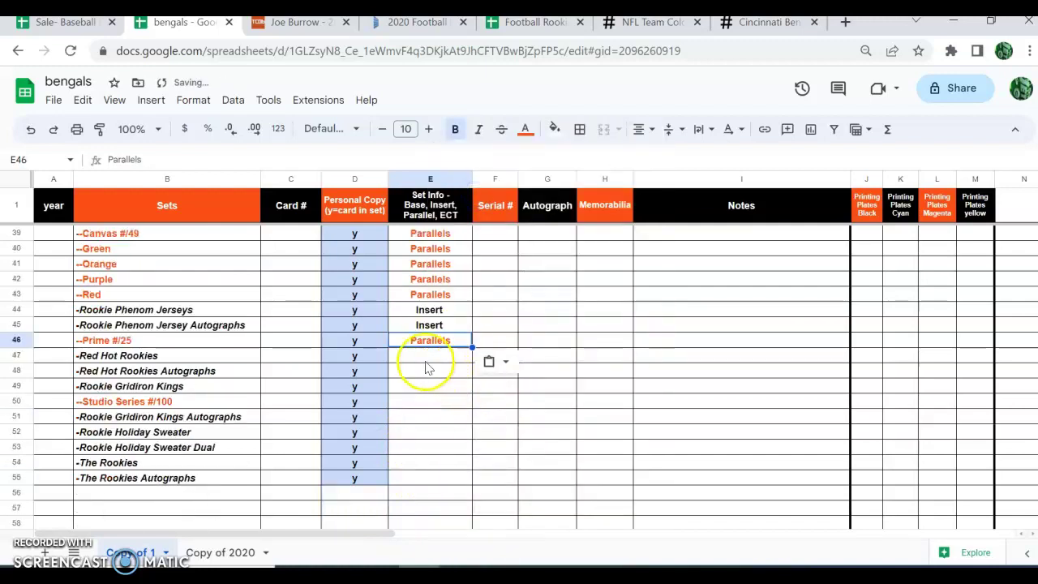
{"action": "left_click", "coordinate": [424, 360]}
{"action": "type", "text": "I"}
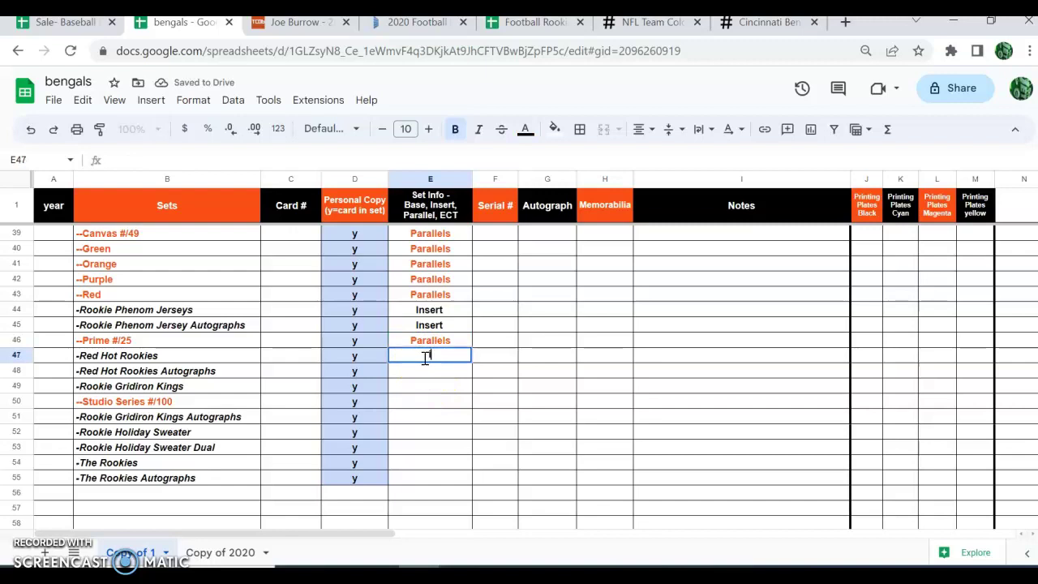
{"action": "left_click", "coordinate": [440, 372]}
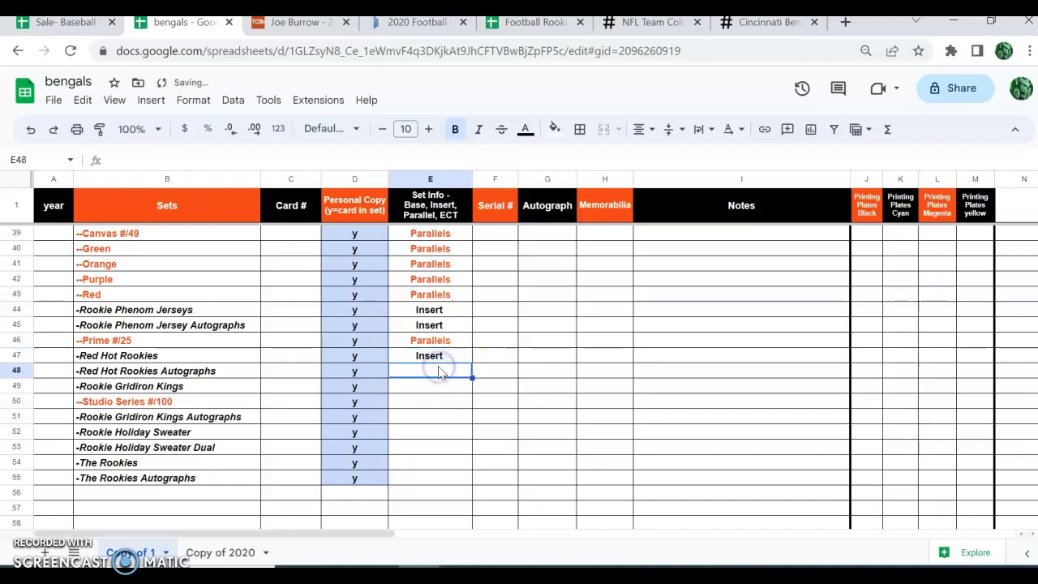
{"action": "type", "text": "I"}
{"action": "key", "text": "Return"}
{"action": "type", "text": "I"}
{"action": "key", "text": "Return"}
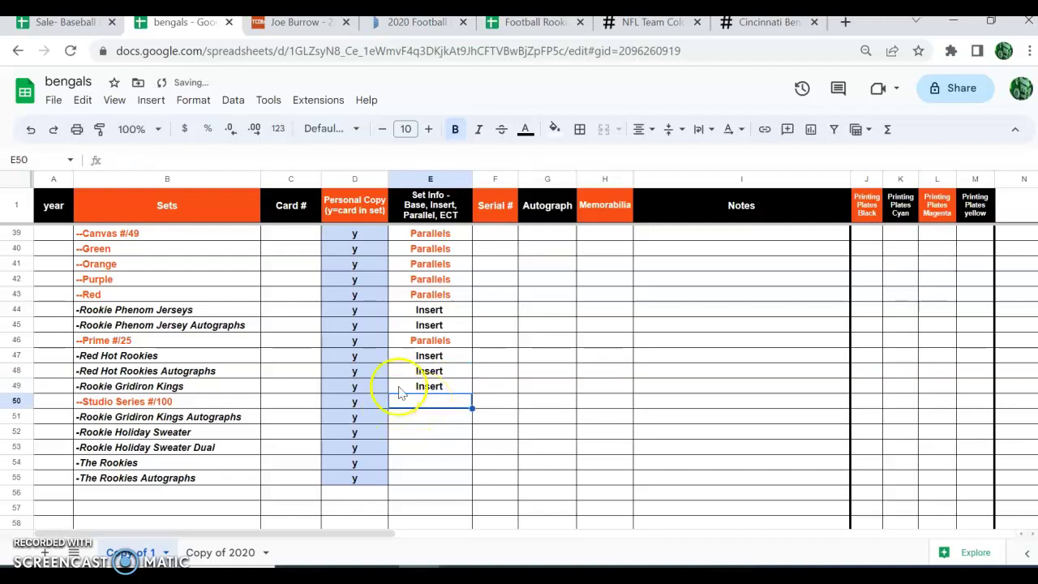
{"action": "right_click", "coordinate": [425, 406]}
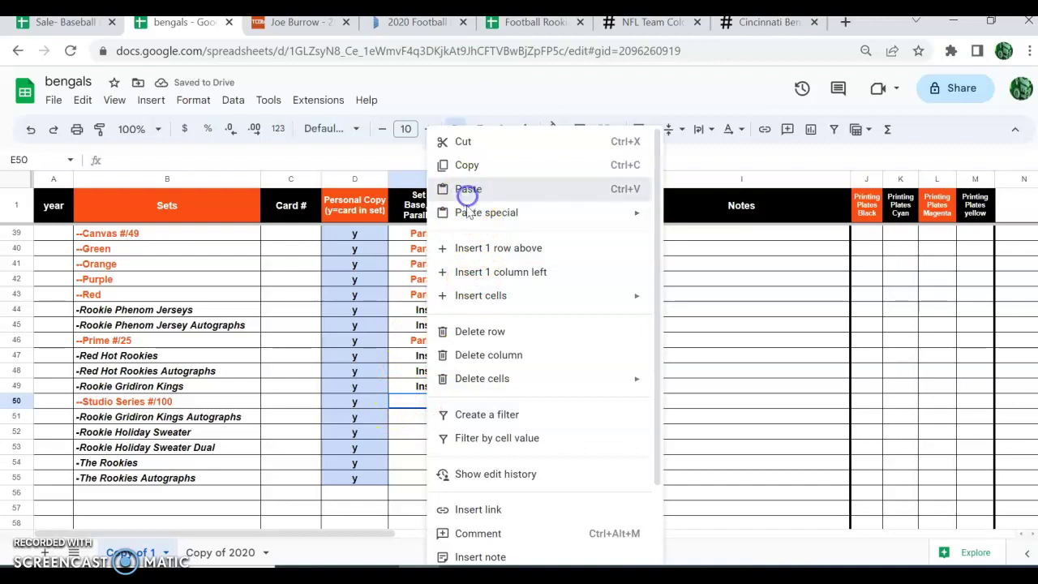
{"action": "left_click", "coordinate": [471, 189]}
- Copy the Insert label from E48 to the remaining rows from Rookie Gridiron Kings Autographs to The Rookies Autographs, E51:E55
{"action": "right_click", "coordinate": [428, 374]}
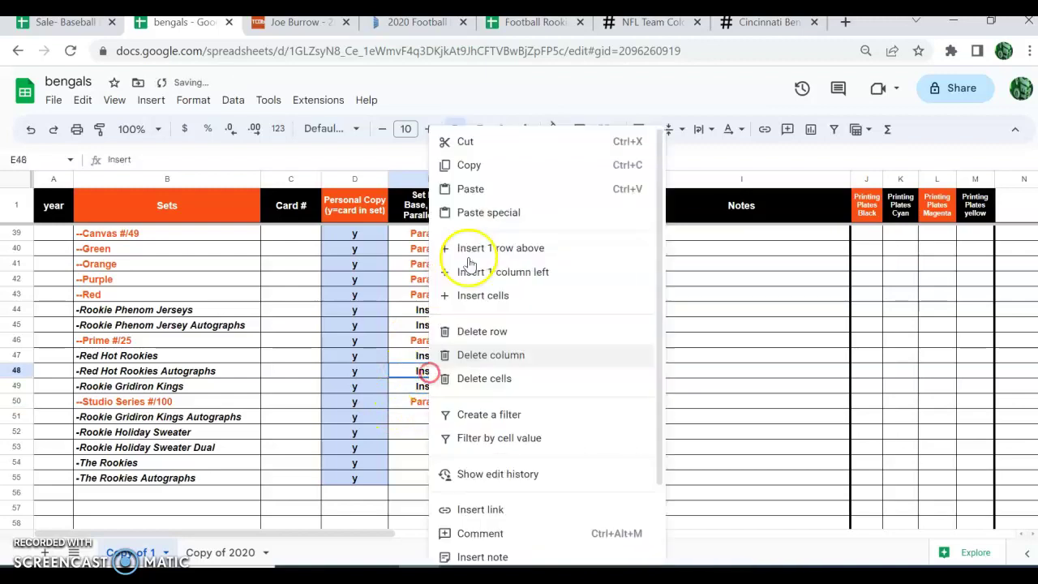
{"action": "left_click", "coordinate": [473, 166]}
{"action": "left_click", "coordinate": [438, 417]}
{"action": "left_click_drag", "start_coordinate": [438, 433], "coordinate": [424, 480]}
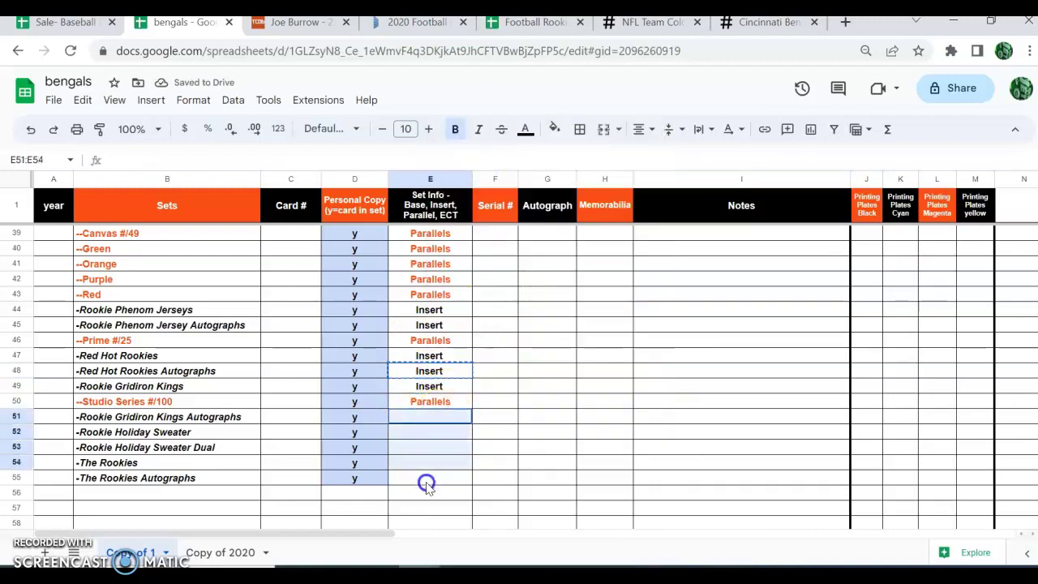
{"action": "right_click", "coordinate": [424, 481]}
{"action": "left_click", "coordinate": [463, 189]}
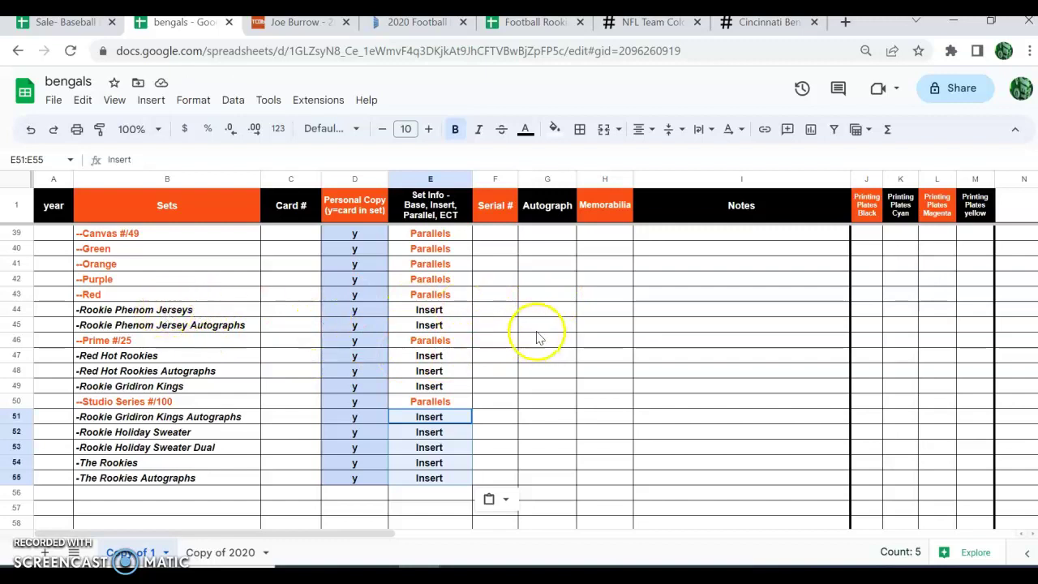
- Enter Memorabilia for Rookie Phenom Jerseys in H44 and widen the Memorabilia column slightly to fit the text
{"action": "left_click", "coordinate": [609, 315]}
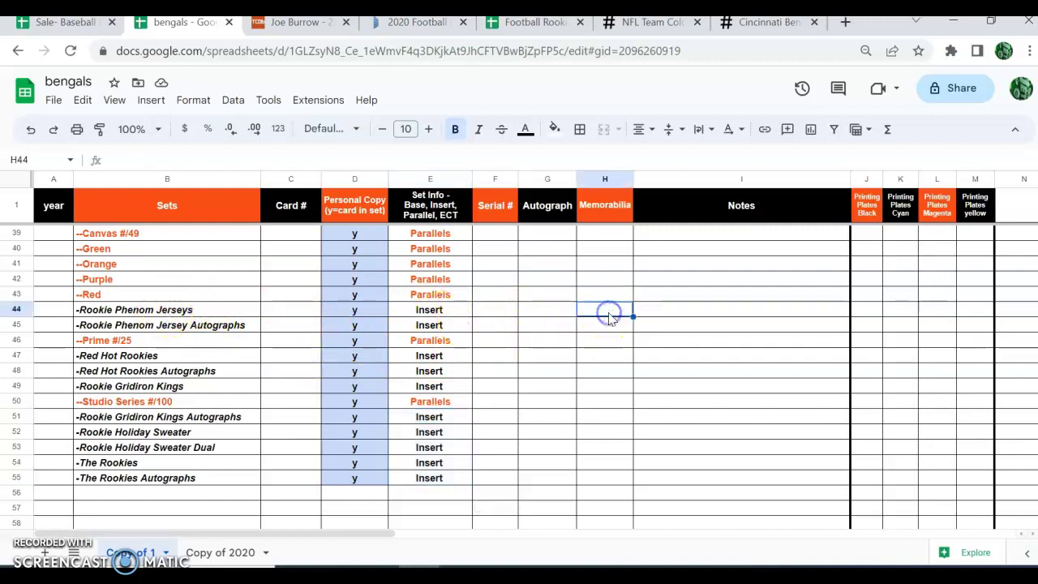
{"action": "type", "text": "Memor"}
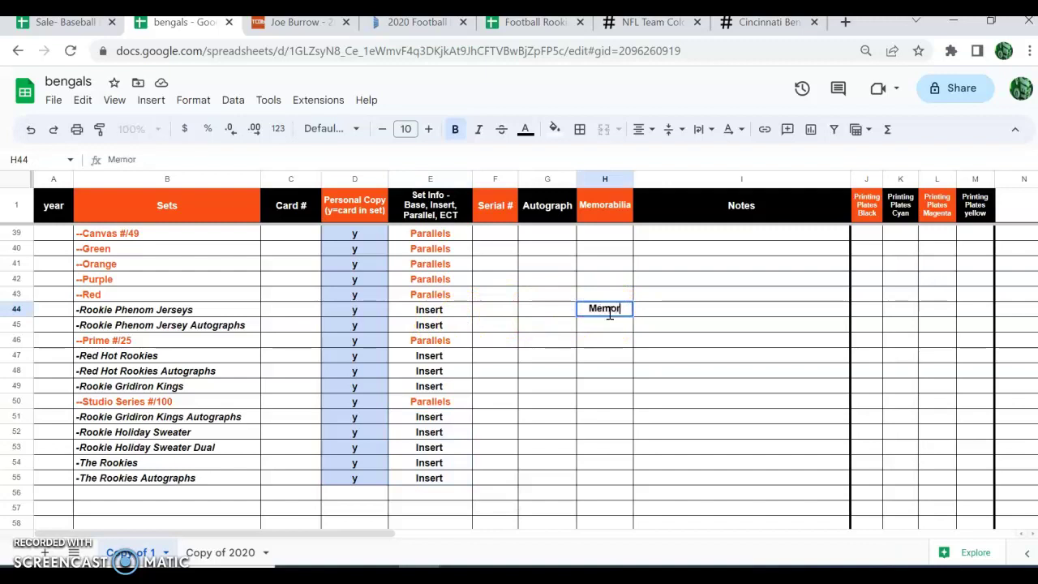
{"action": "type", "text": "abilai"}
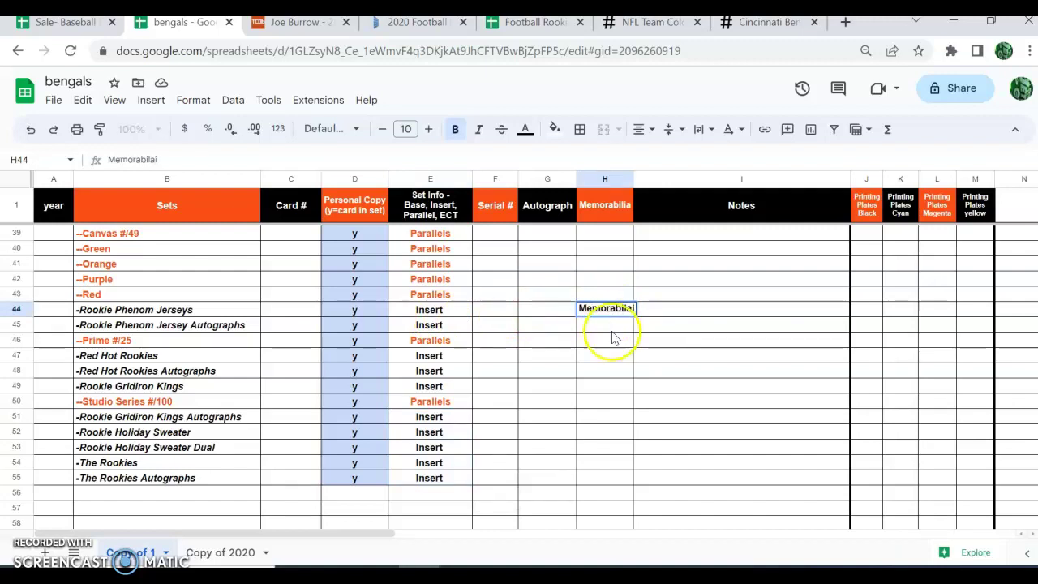
{"action": "left_click", "coordinate": [610, 337]}
{"action": "left_click_drag", "start_coordinate": [634, 179], "coordinate": [640, 179]}
{"action": "left_click", "coordinate": [609, 309]}
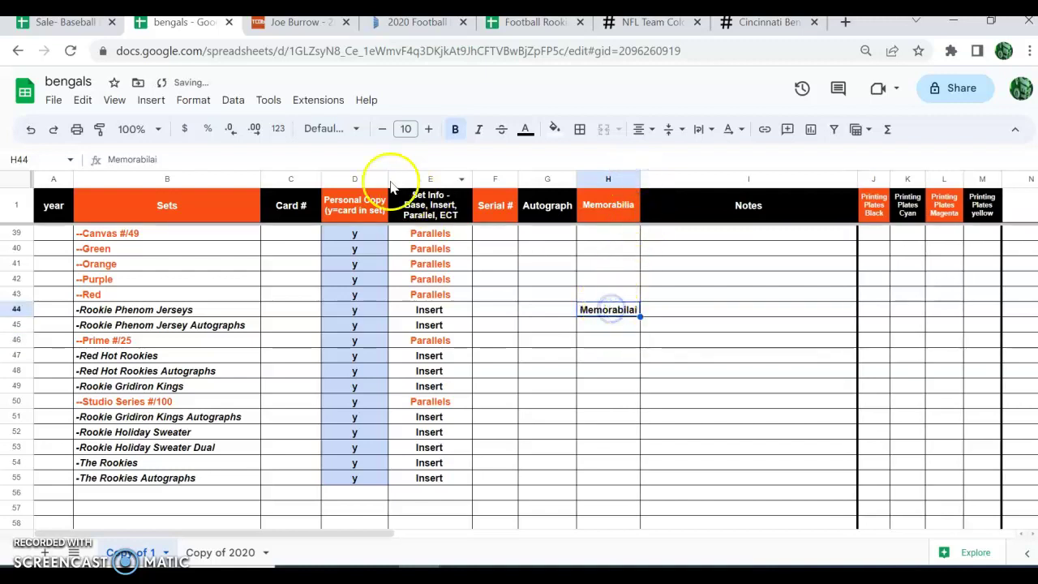
{"action": "left_click", "coordinate": [375, 159]}
{"action": "key", "text": "BackSpace"}
{"action": "key", "text": "BackSpace"}
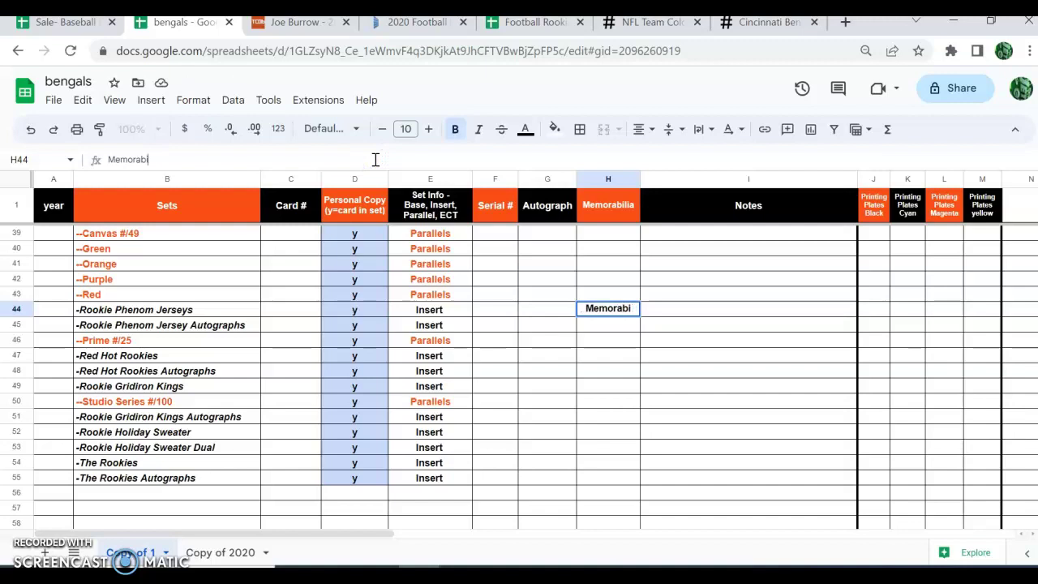
{"action": "key", "text": "BackSpace"}
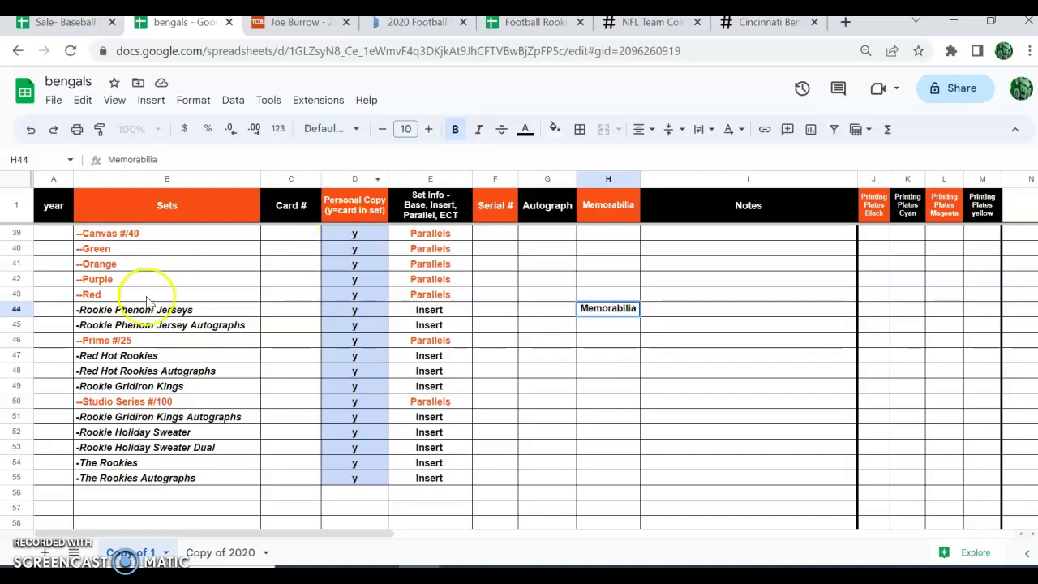
- Enter Auto in G45 and Memorabilia in H45 for Rookie Phenom Jersey Autographs
{"action": "left_click", "coordinate": [550, 329]}
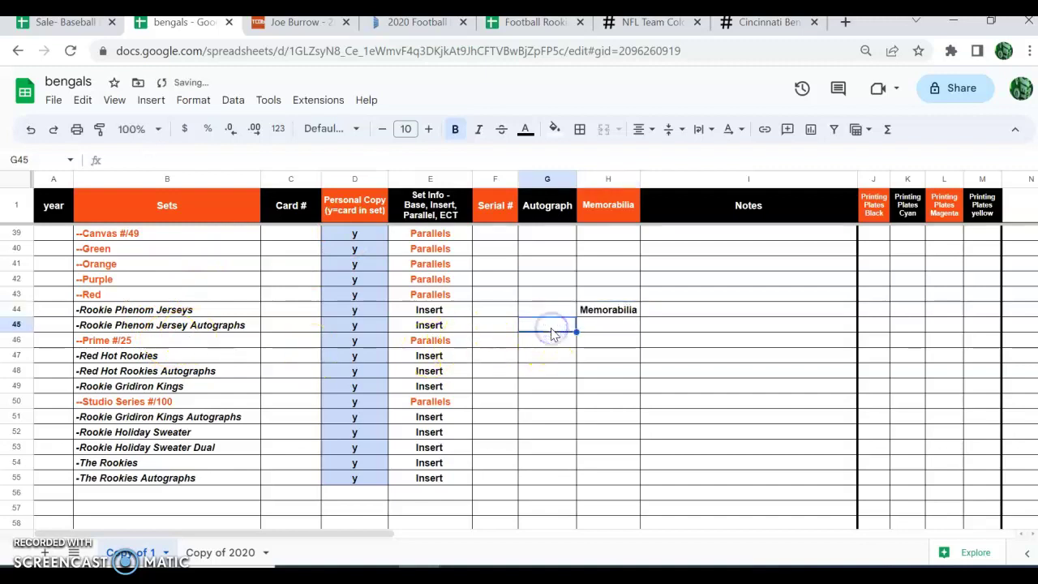
{"action": "type", "text": "Auto"}
{"action": "key", "text": "Tab"}
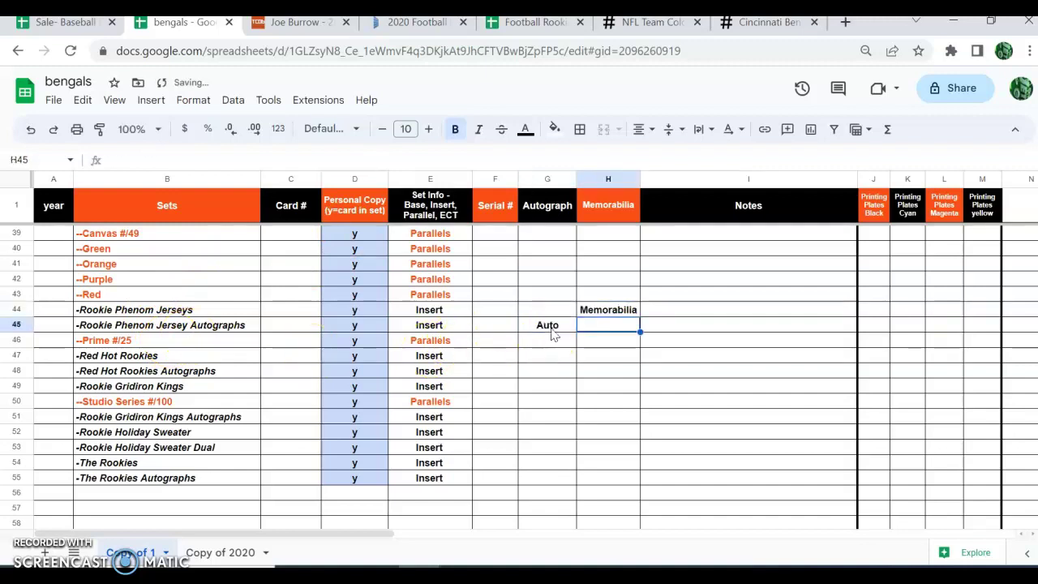
{"action": "type", "text": "M"}
{"action": "left_click", "coordinate": [555, 369]}
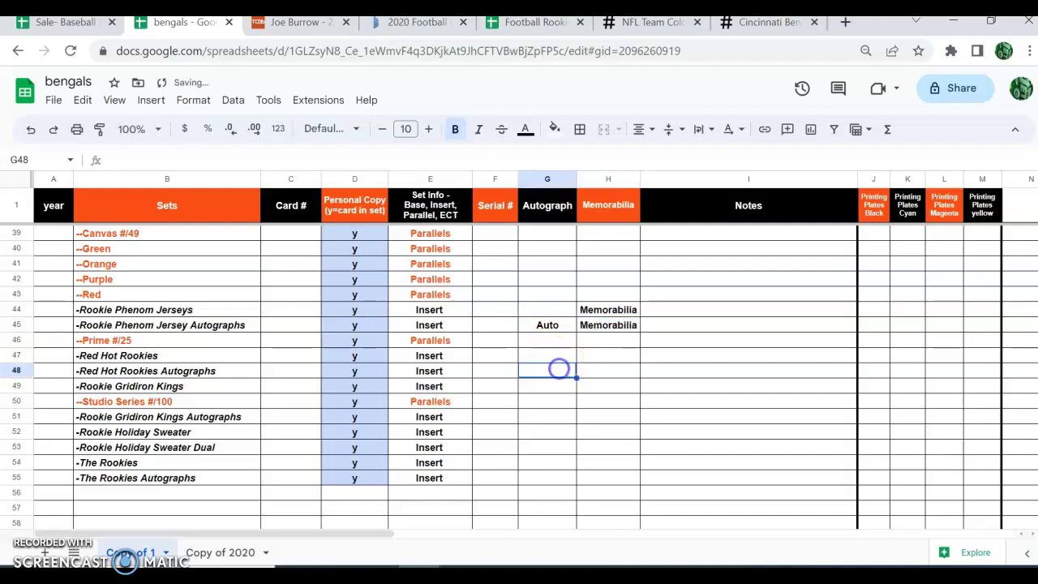
- Check the Downtown printing plates in the TCDB card list and mark y for black, cyan, magenta and yellow in J27:M27
{"action": "scroll", "coordinate": [452, 394], "scroll_direction": "up", "scroll_amount": 6}
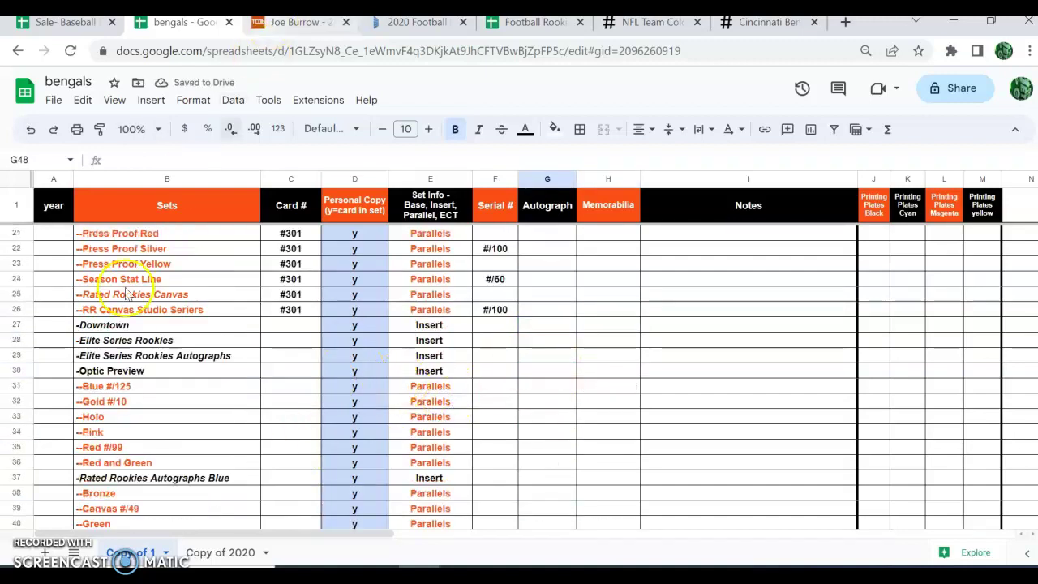
{"action": "left_click", "coordinate": [297, 26]}
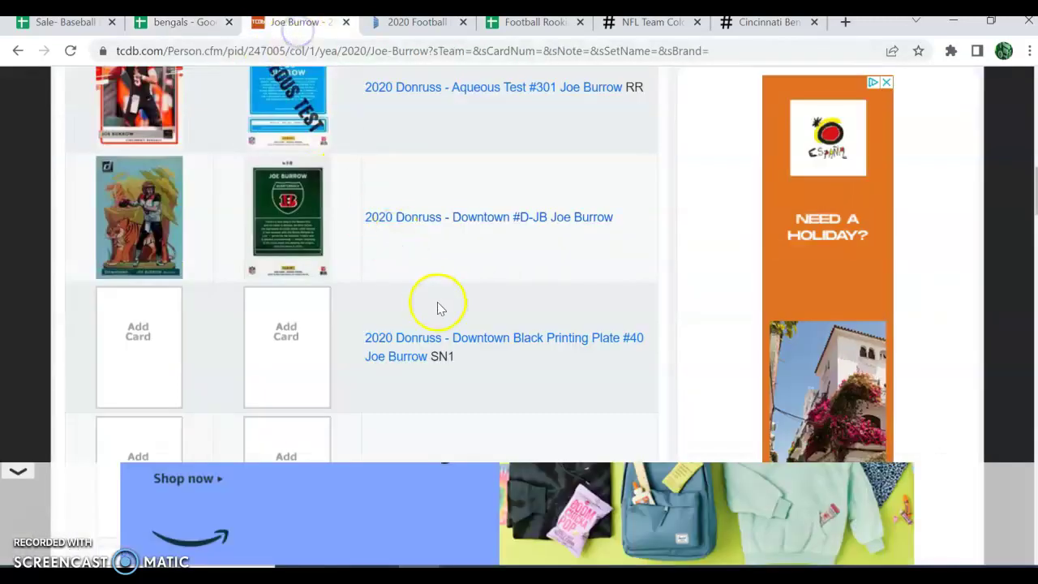
{"action": "scroll", "coordinate": [539, 354], "scroll_direction": "down", "scroll_amount": 3}
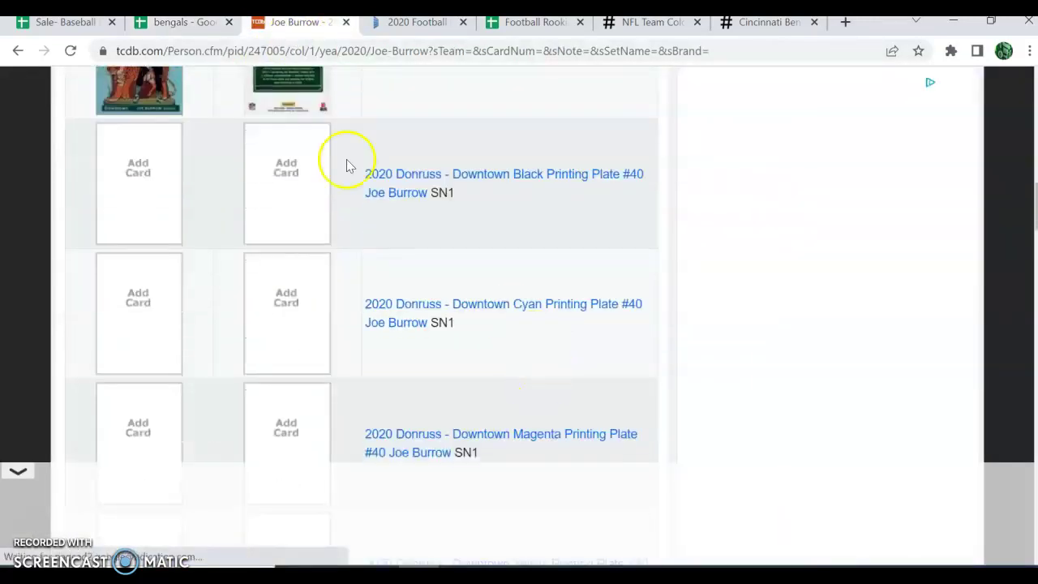
{"action": "left_click", "coordinate": [187, 23]}
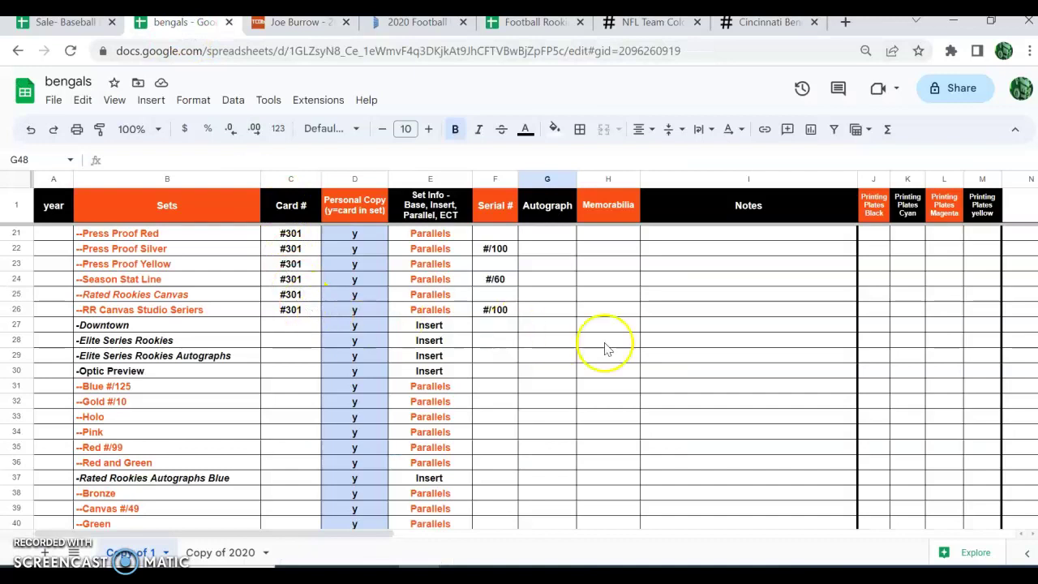
{"action": "left_click", "coordinate": [869, 321]}
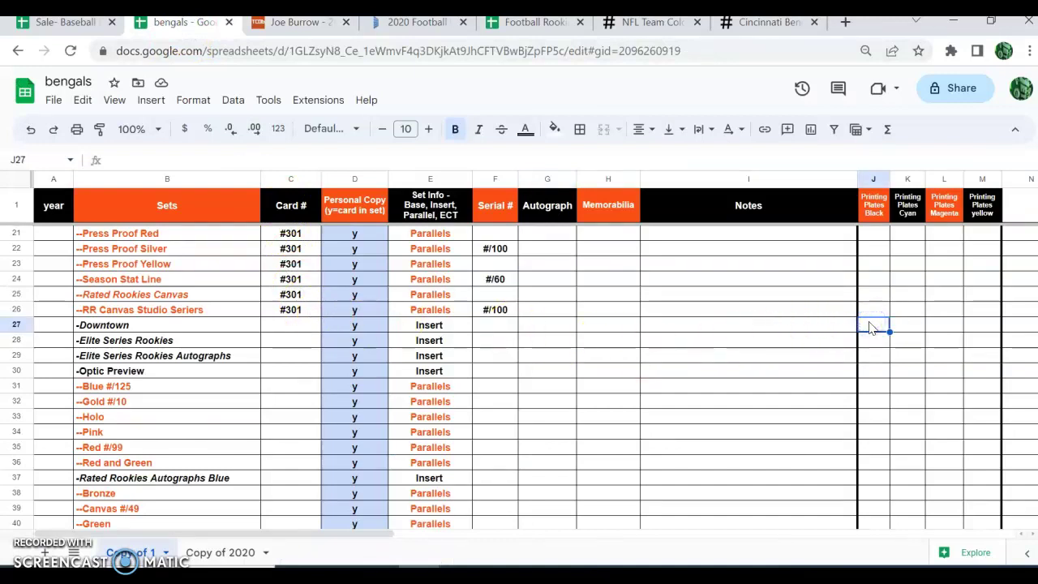
{"action": "type", "text": "y"}
{"action": "left_click", "coordinate": [906, 327]}
{"action": "type", "text": "y"}
{"action": "left_click", "coordinate": [941, 326]}
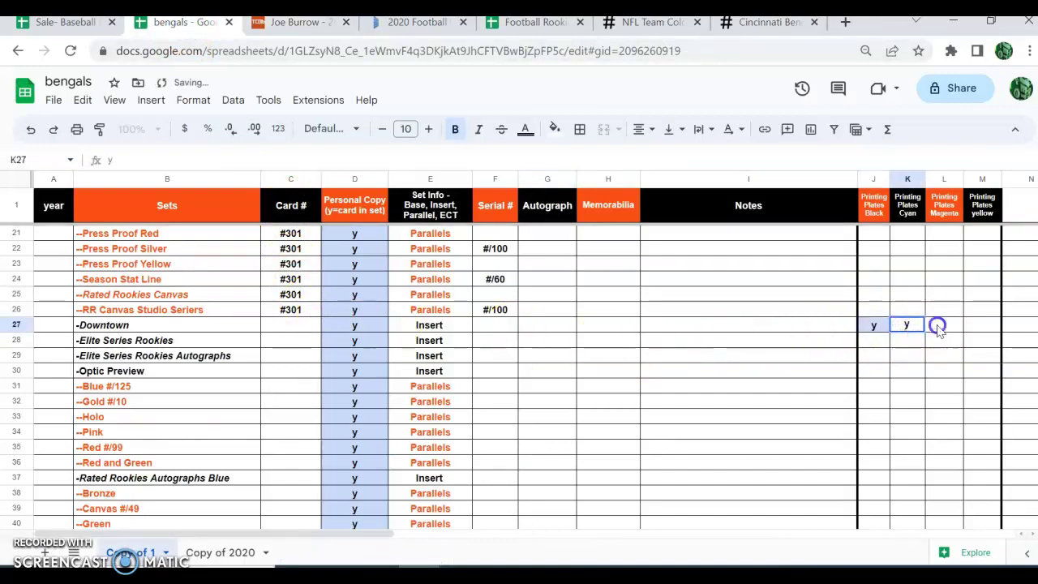
{"action": "type", "text": "y"}
{"action": "left_click", "coordinate": [991, 328]}
{"action": "type", "text": "y"}
{"action": "left_click", "coordinate": [978, 340]}
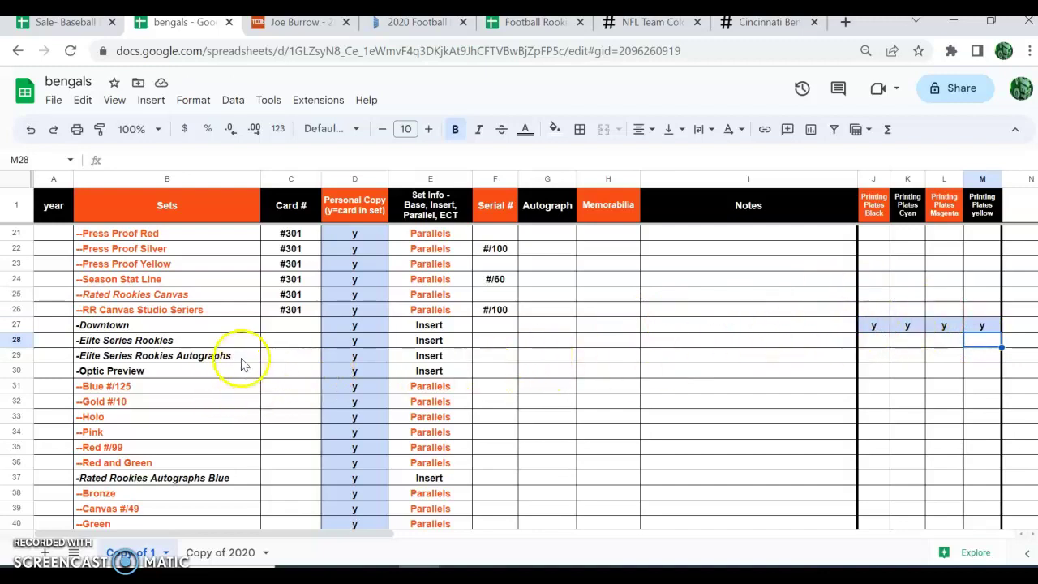
- Enter Auto in the Autograph column for Elite Series Rookies Autographs, G29
{"action": "scroll", "coordinate": [239, 369], "scroll_direction": "down", "scroll_amount": 1}
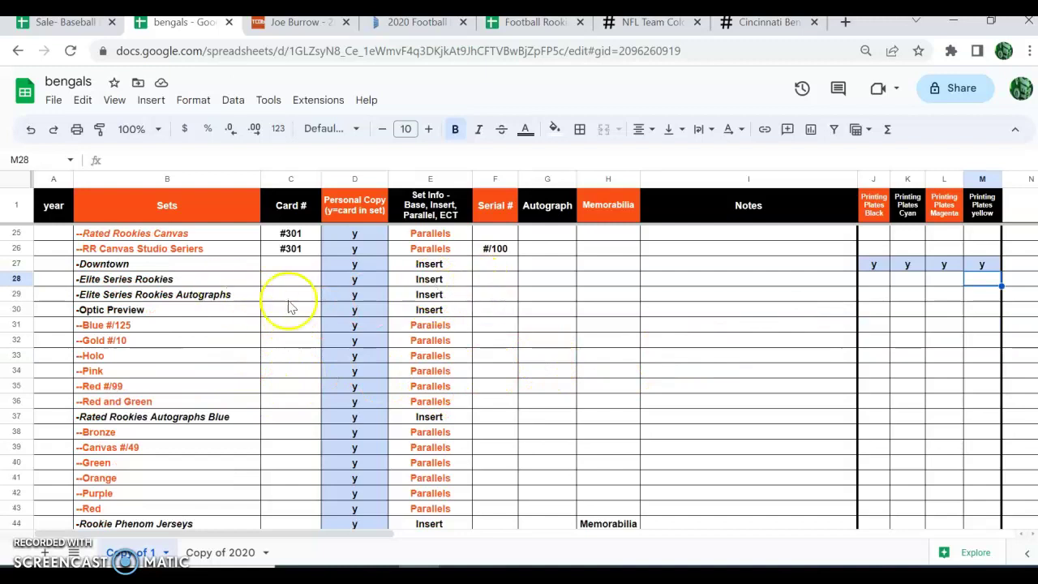
{"action": "left_click", "coordinate": [543, 298]}
{"action": "type", "text": "Au"}
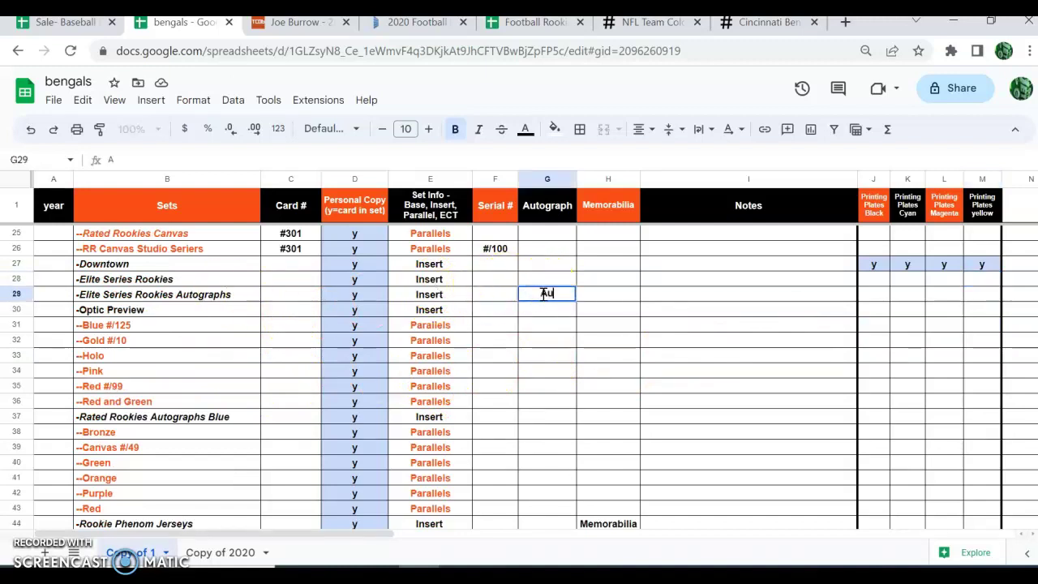
{"action": "type", "text": "ro"}
{"action": "left_click", "coordinate": [552, 297]}
{"action": "type", "text": "to"}
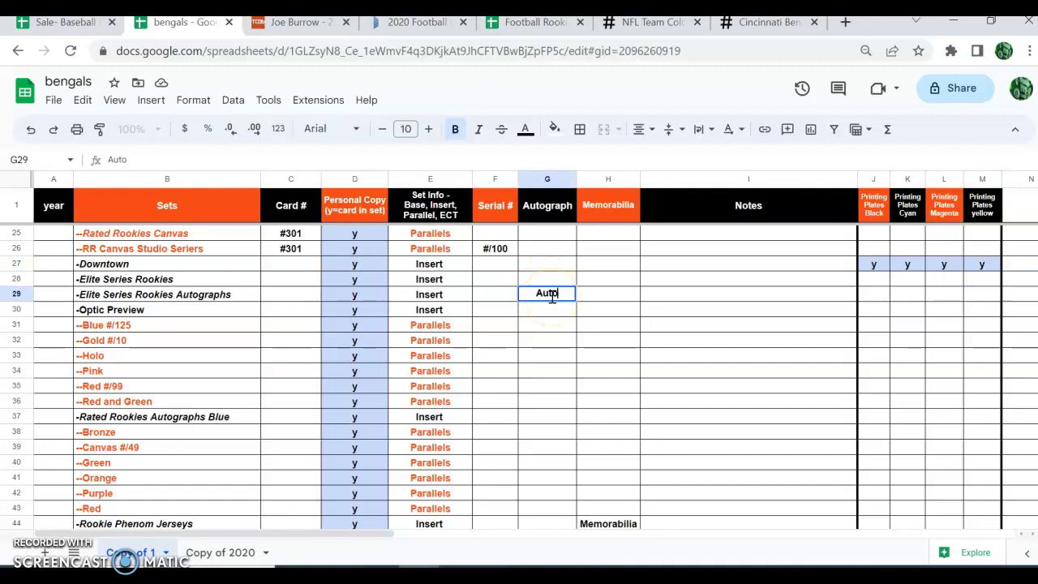
{"action": "left_click", "coordinate": [275, 295]}
- Look up the Downtown card number in the TCDB list and enter #D-JB as its card number in C27
{"action": "left_click", "coordinate": [275, 263]}
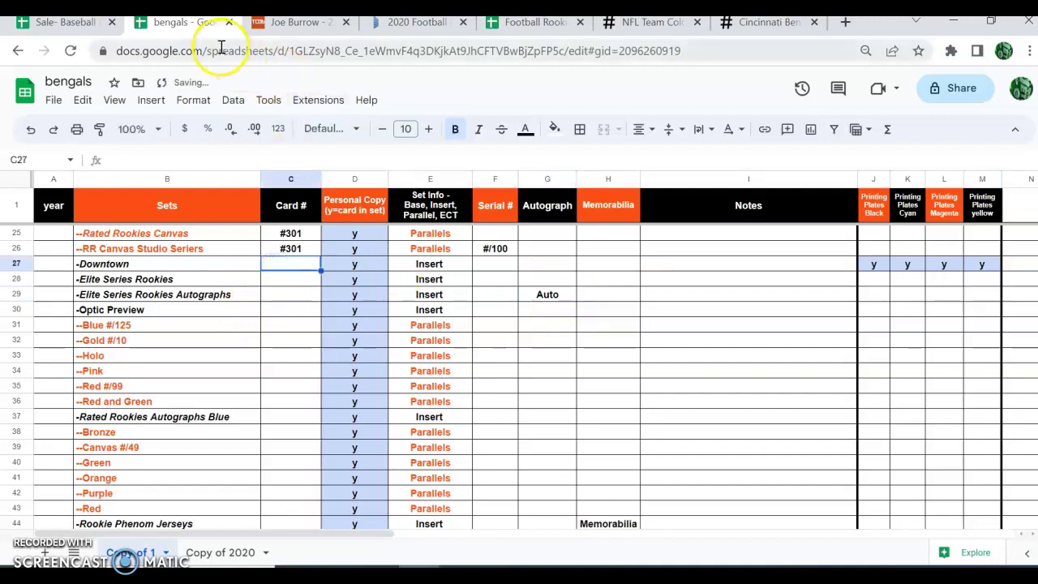
{"action": "left_click", "coordinate": [292, 22]}
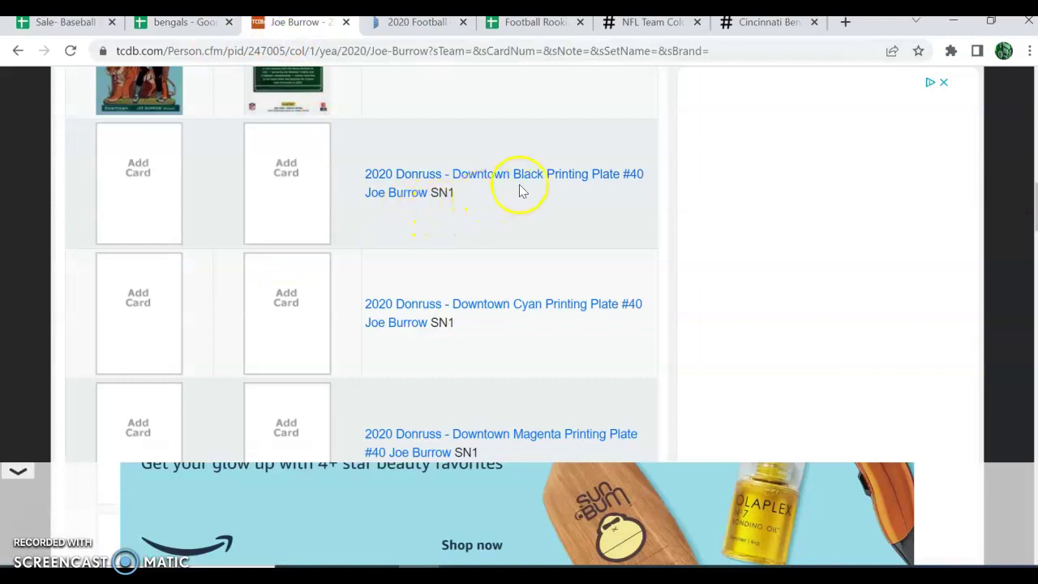
{"action": "scroll", "coordinate": [519, 191], "scroll_direction": "up", "scroll_amount": 1}
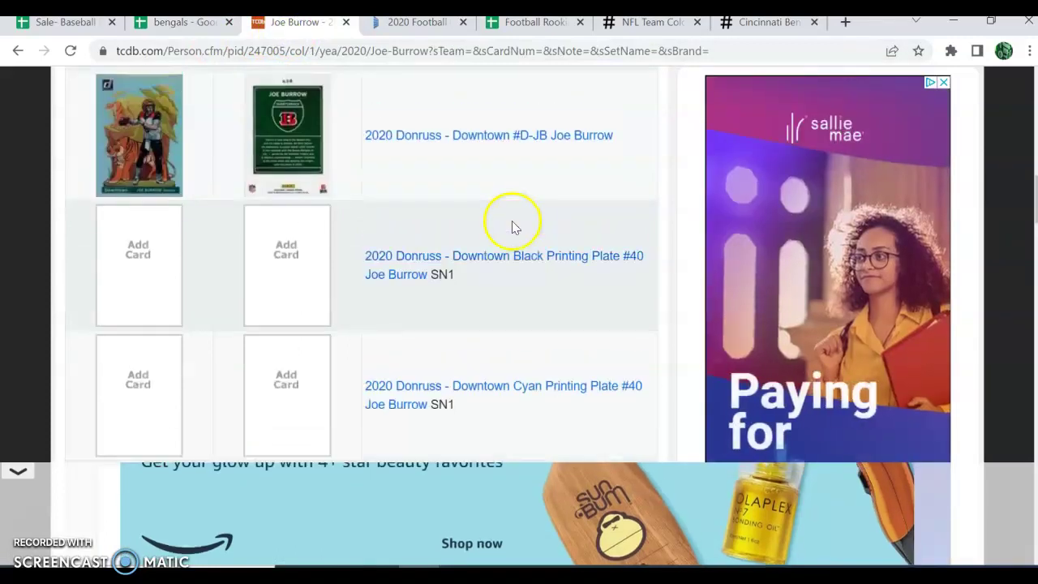
{"action": "left_click", "coordinate": [174, 24]}
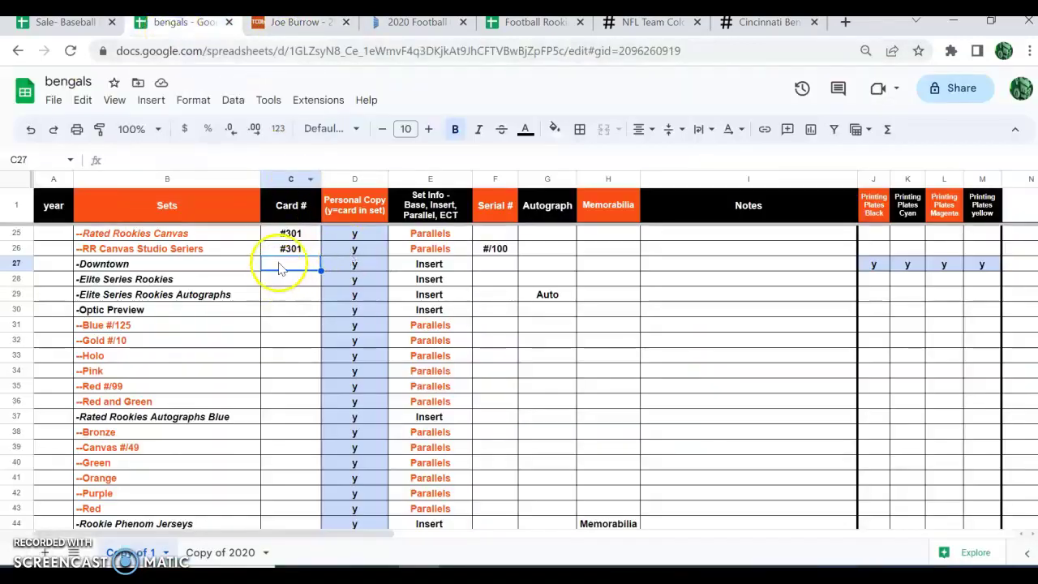
{"action": "type", "text": "#D-JB"}
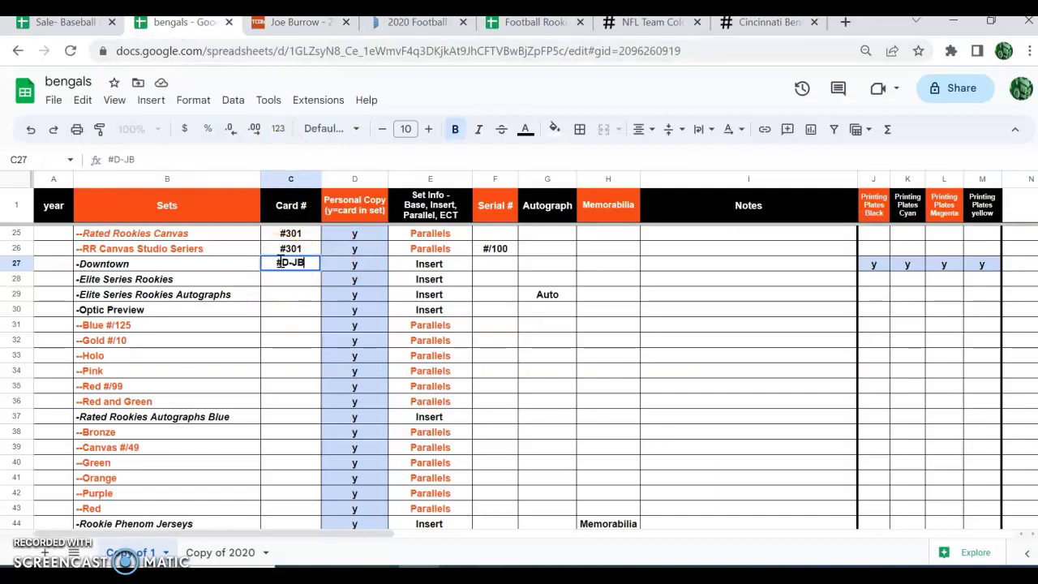
{"action": "key", "text": "Return"}
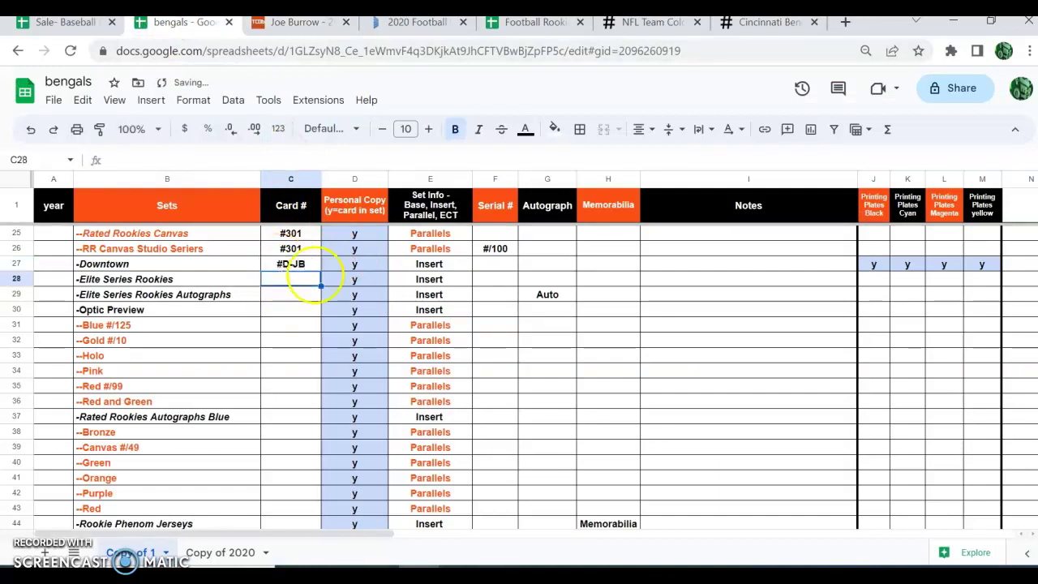
- Find the Elite Series Rookies card number in the TCDB list and enter #ESR-JB in C28 of the checklist
{"action": "left_click", "coordinate": [284, 23]}
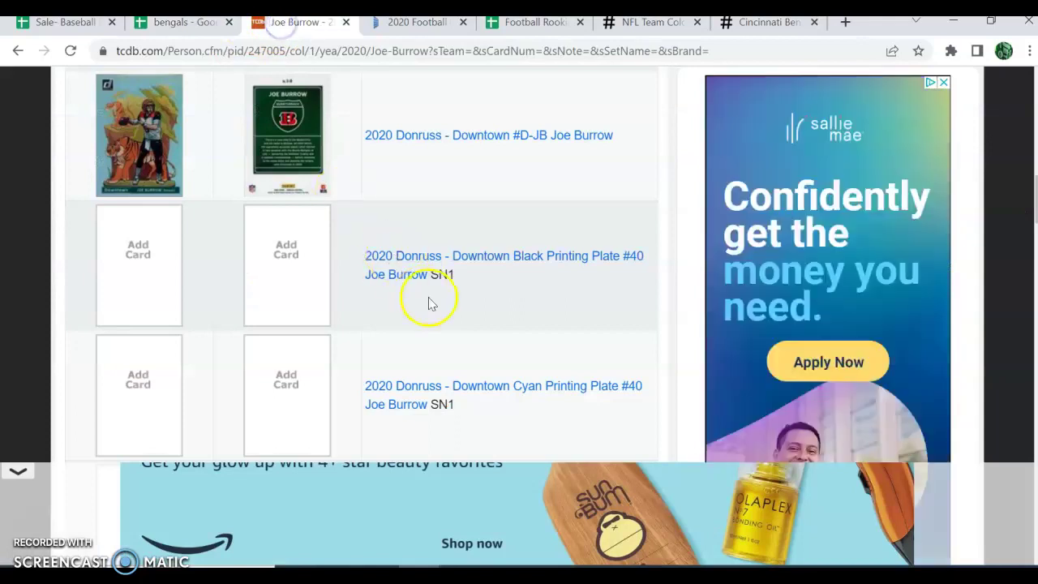
{"action": "scroll", "coordinate": [432, 303], "scroll_direction": "down", "scroll_amount": 5}
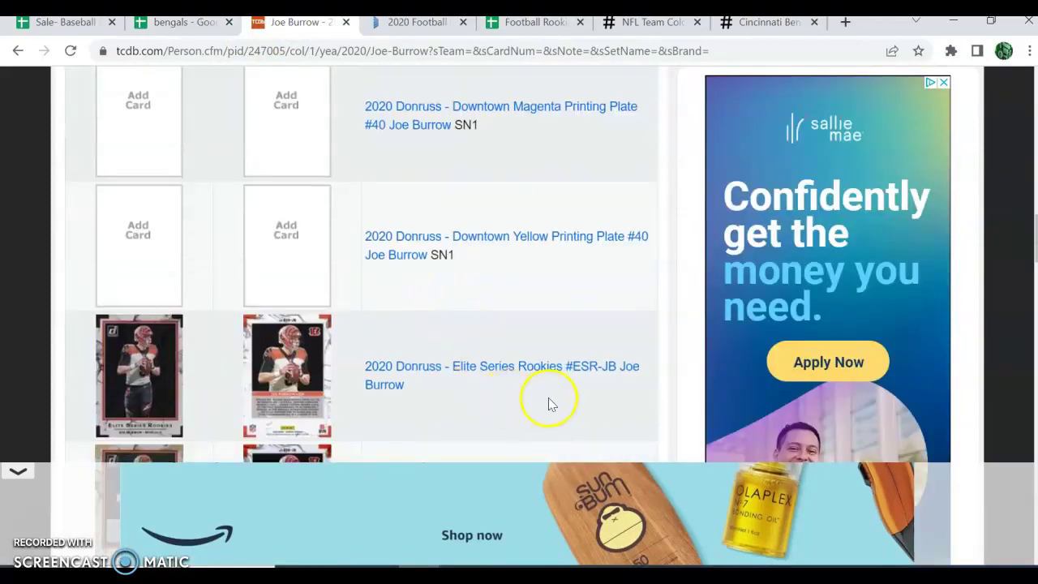
{"action": "left_click", "coordinate": [186, 23]}
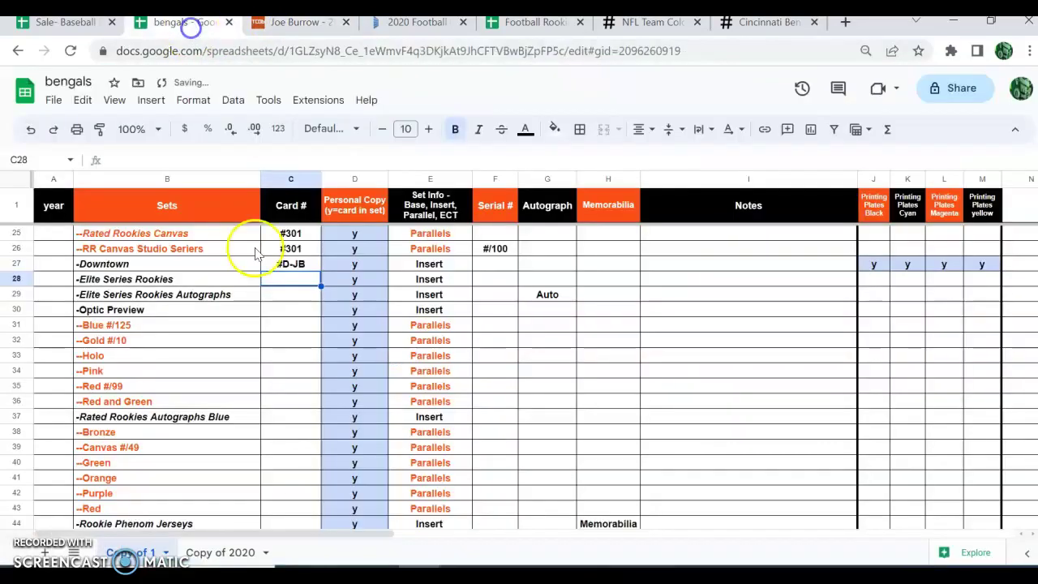
{"action": "left_click", "coordinate": [283, 280]}
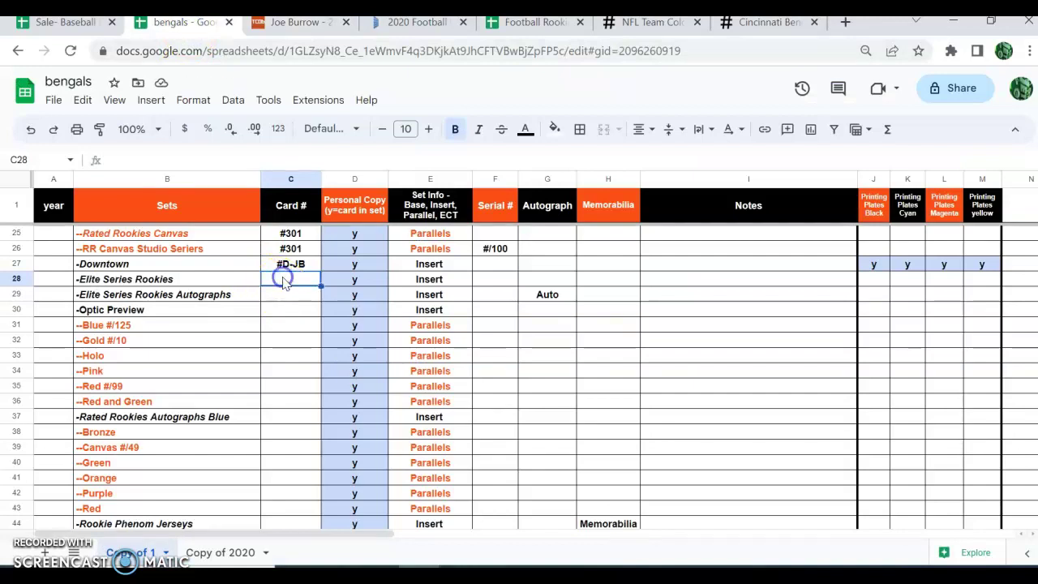
{"action": "type", "text": "#ESR-JB"}
{"action": "key", "text": "Return"}
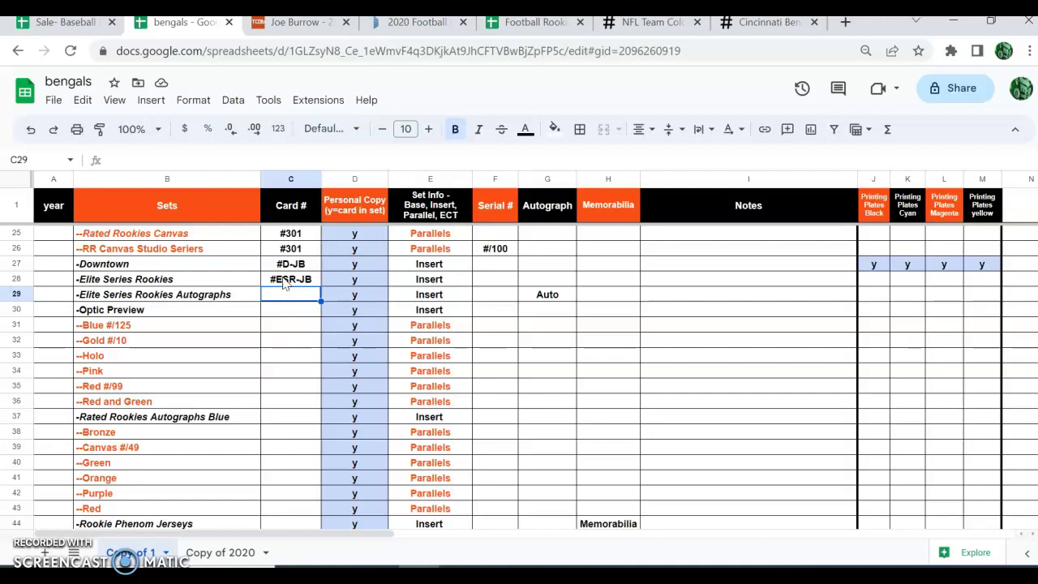
- Review the 2020 sets in the Football Rookies sheet and the Copy of 2020 sheet, then the Copy of 1 checklist from its first rows
{"action": "left_click", "coordinate": [527, 22]}
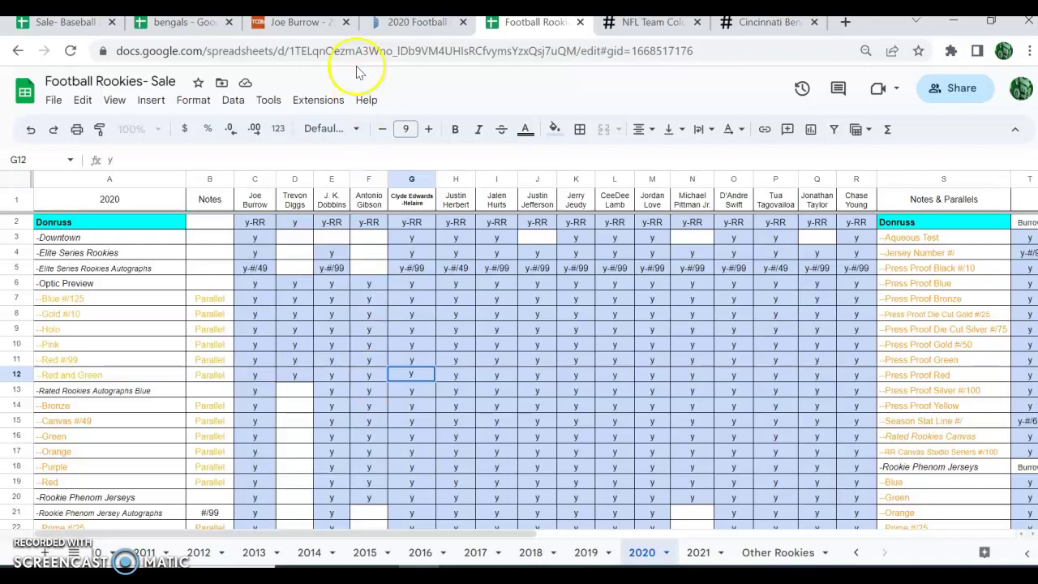
{"action": "left_click", "coordinate": [209, 26]}
{"action": "left_click", "coordinate": [233, 555]}
{"action": "scroll", "coordinate": [225, 426], "scroll_direction": "up", "scroll_amount": 5}
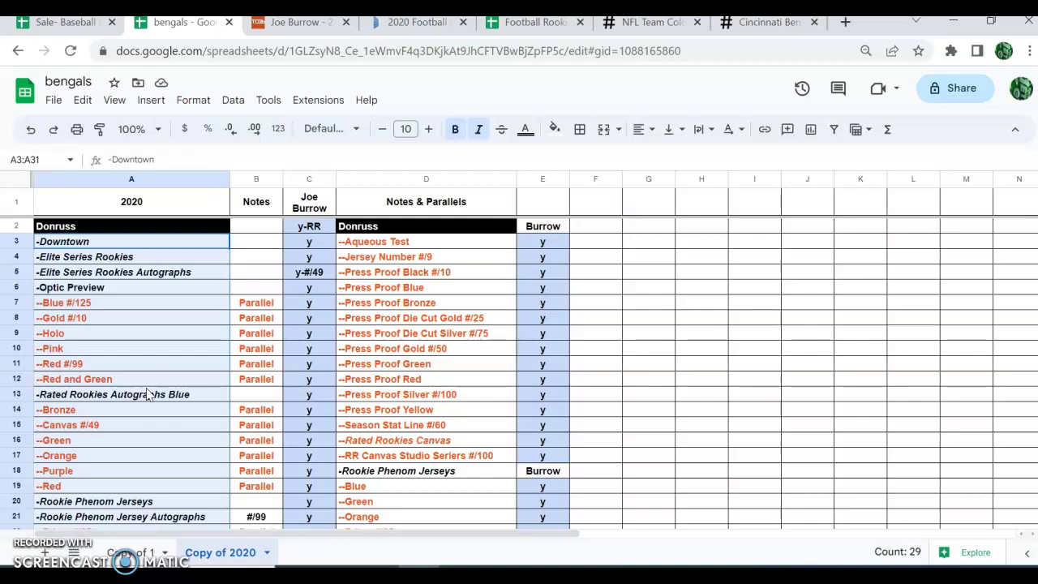
{"action": "scroll", "coordinate": [175, 353], "scroll_direction": "down", "scroll_amount": 3}
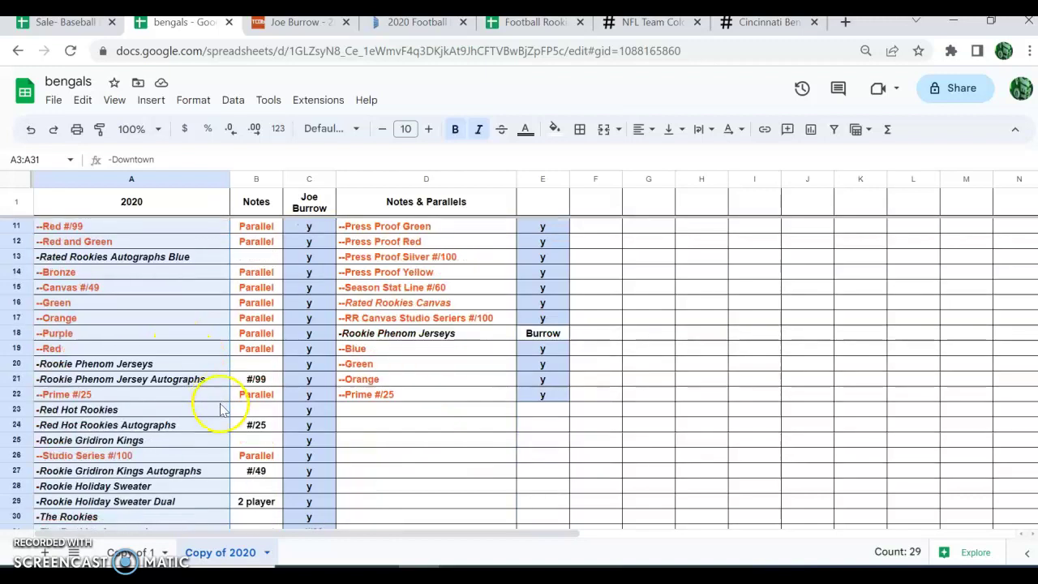
{"action": "scroll", "coordinate": [221, 409], "scroll_direction": "down", "scroll_amount": 6}
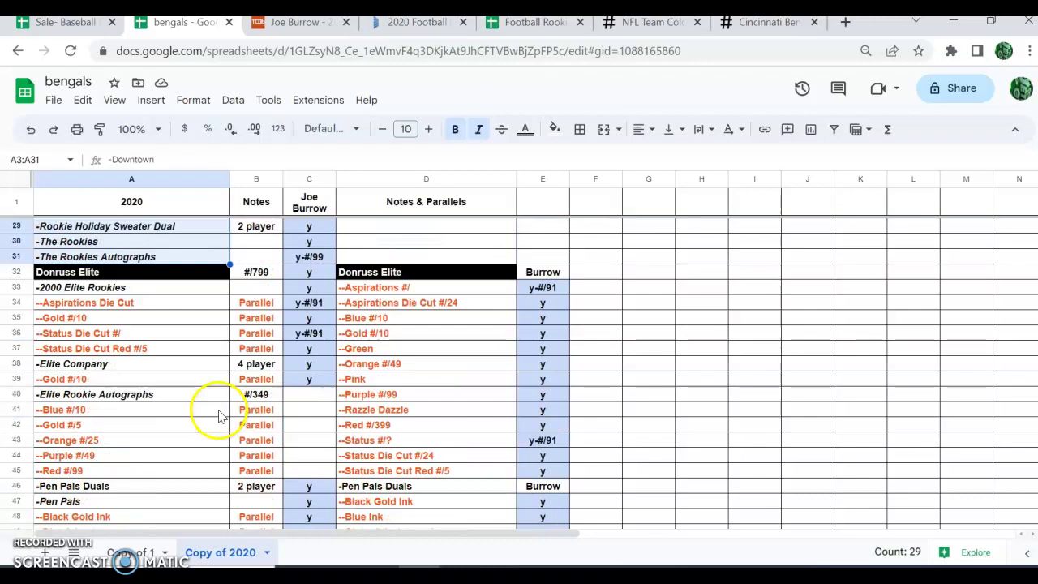
{"action": "left_click", "coordinate": [130, 551]}
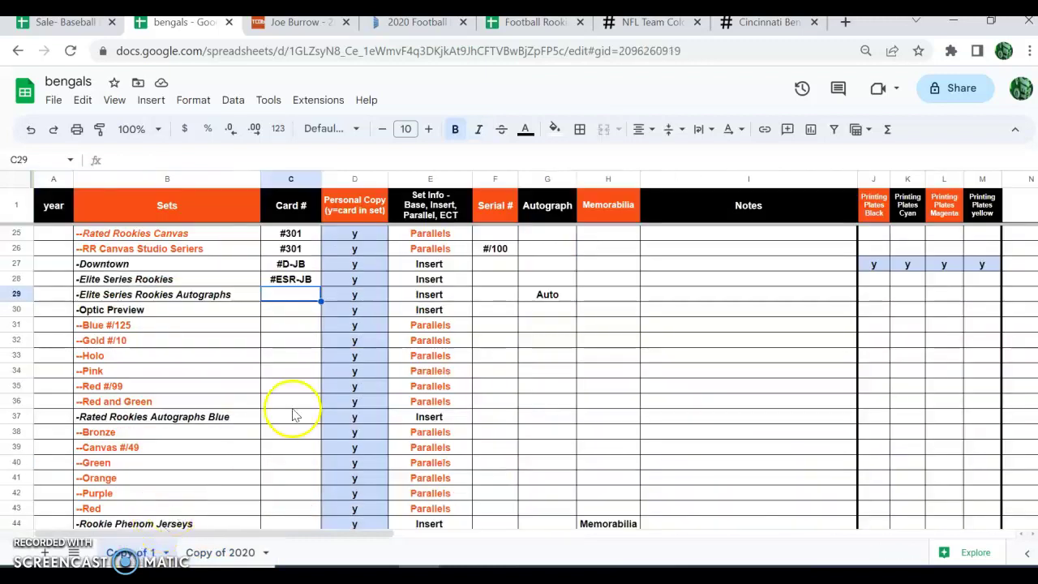
{"action": "scroll", "coordinate": [295, 366], "scroll_direction": "up", "scroll_amount": 8}
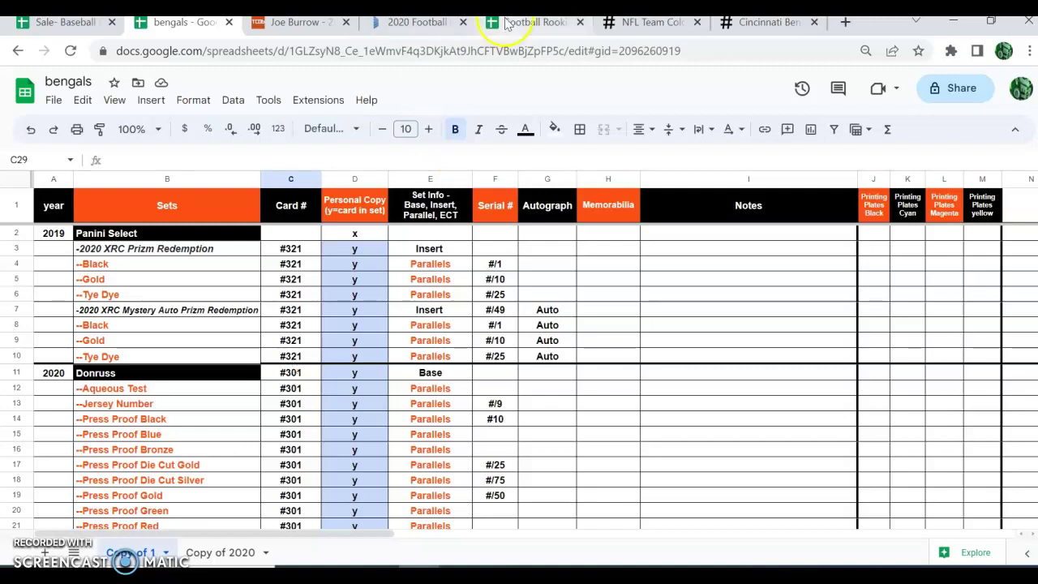
{"action": "left_click", "coordinate": [446, 136]}
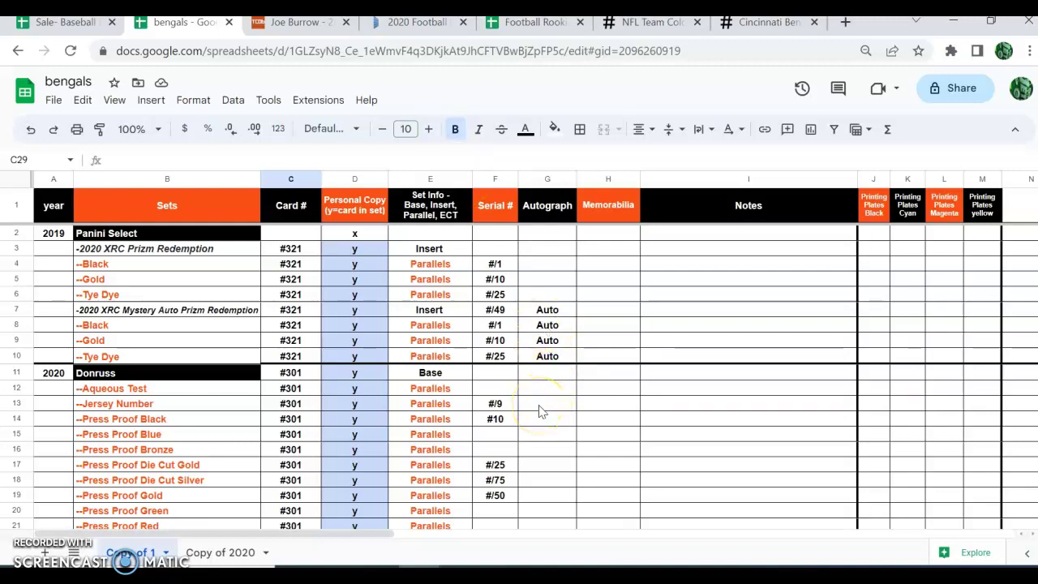